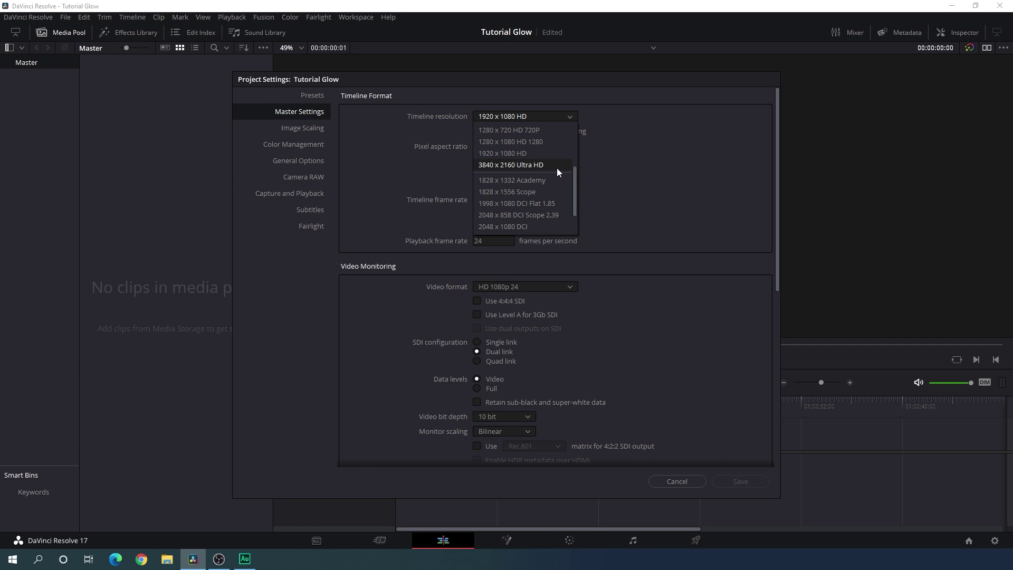
# Step: Keep the timeline at 1920 x 1080 HD, set the frame rate to 30 fps, and save the settings
pyautogui.click(620, 167)
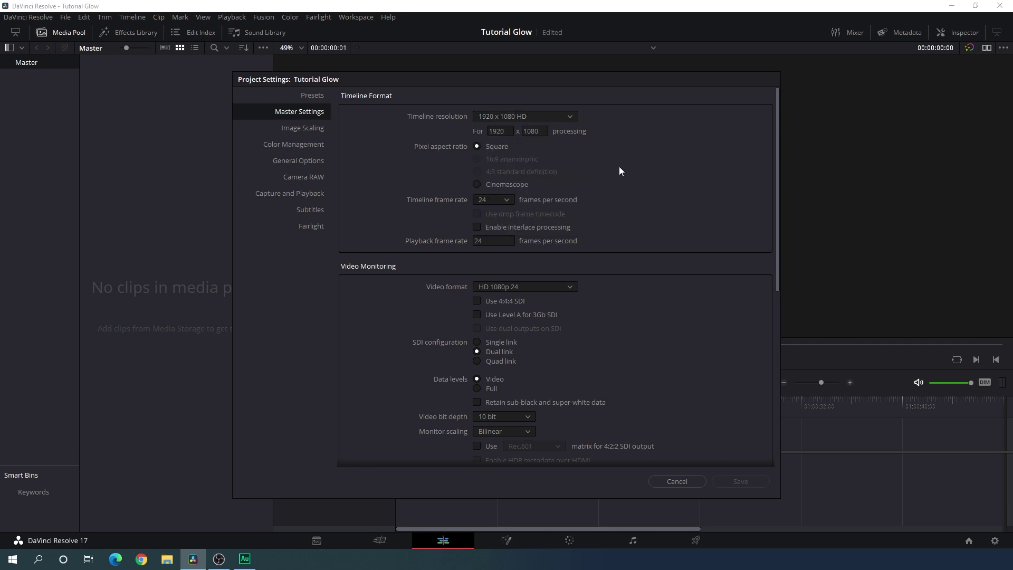
pyautogui.click(507, 200)
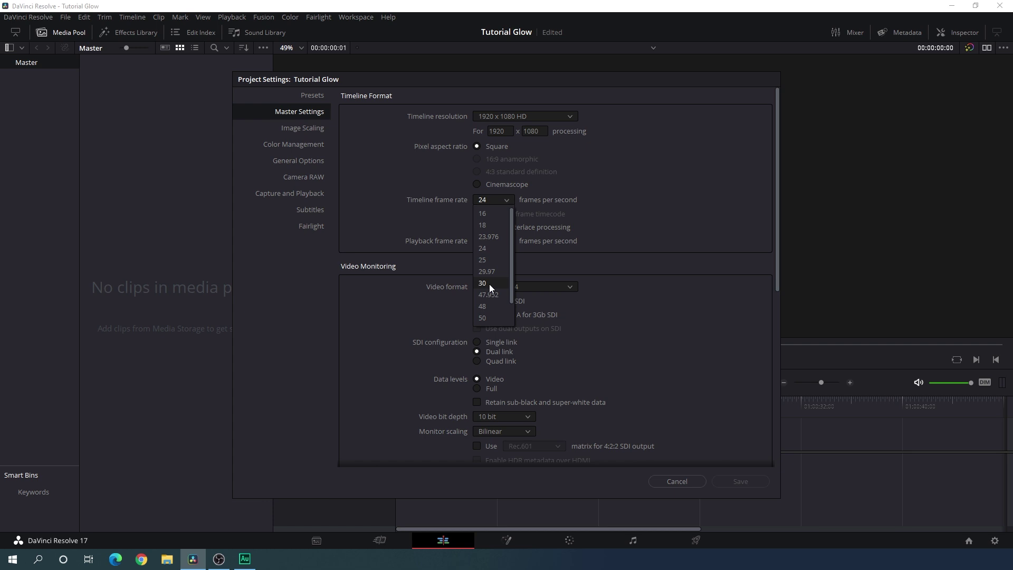
pyautogui.scroll(-1, 489, 284)
pyautogui.click(492, 260)
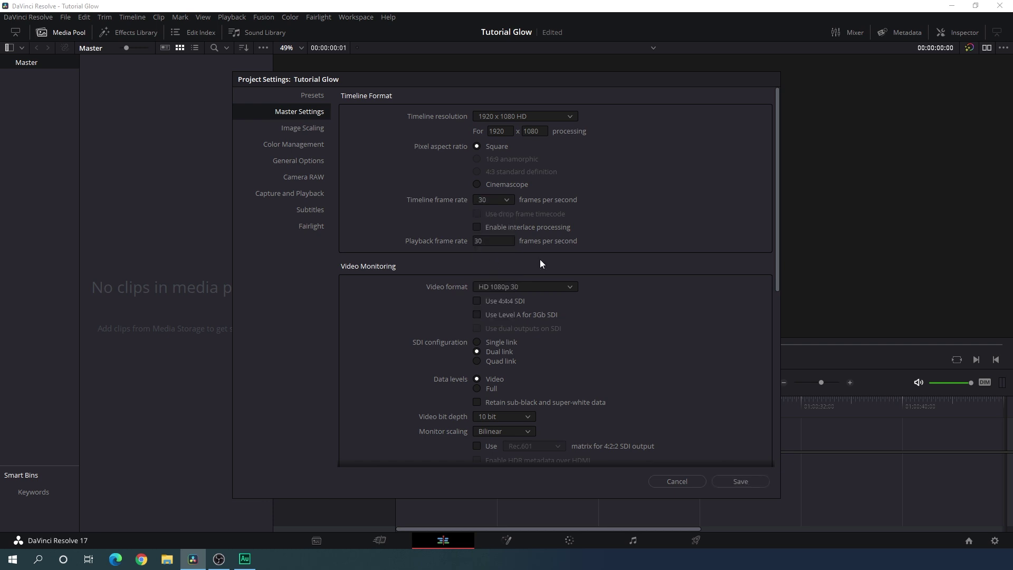
pyautogui.click(738, 479)
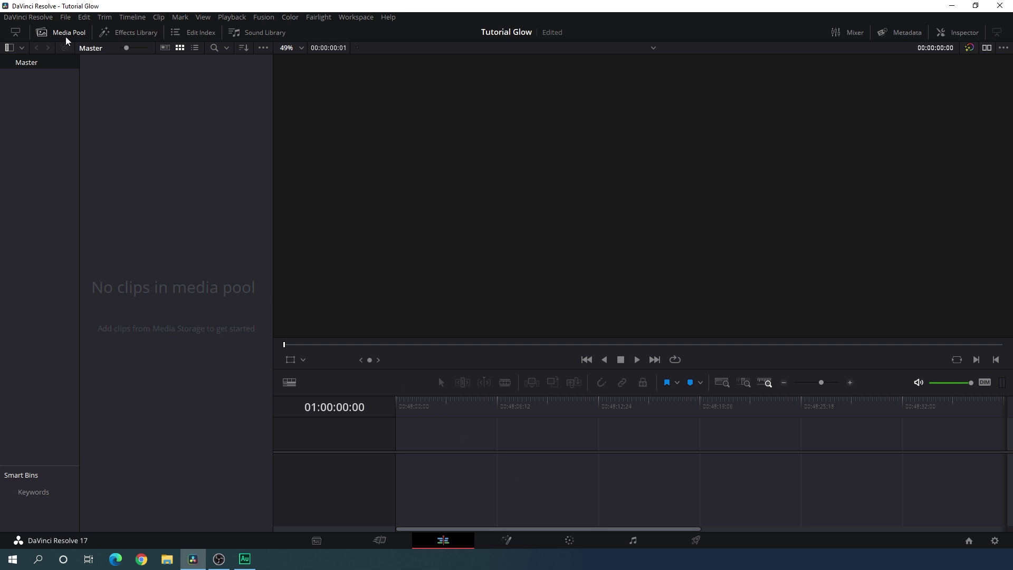
# Step: Create a 3-second Fusion Composition clip and drag it onto Video 1 of a new timeline
pyautogui.rightClick(161, 174)
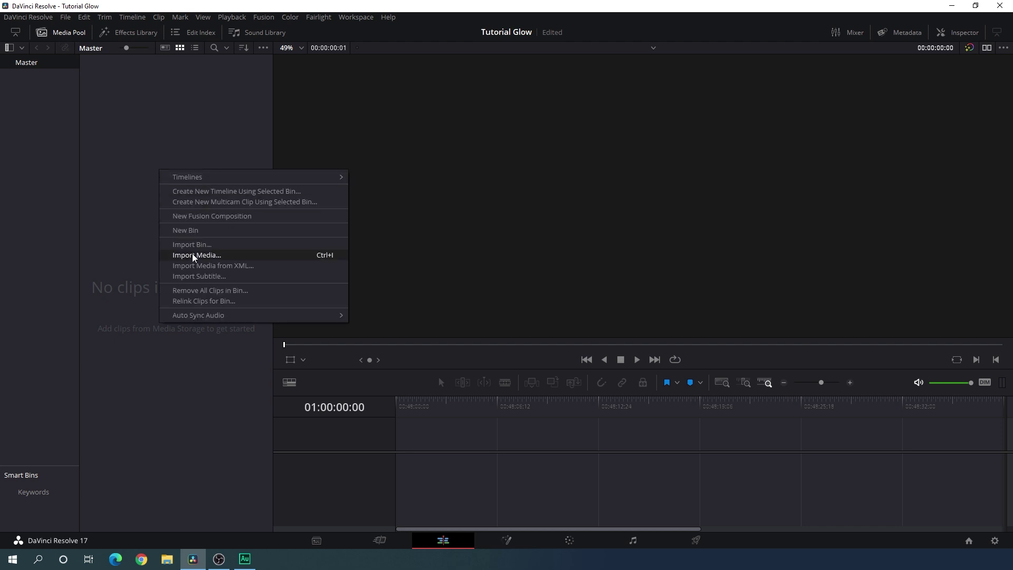
pyautogui.click(234, 218)
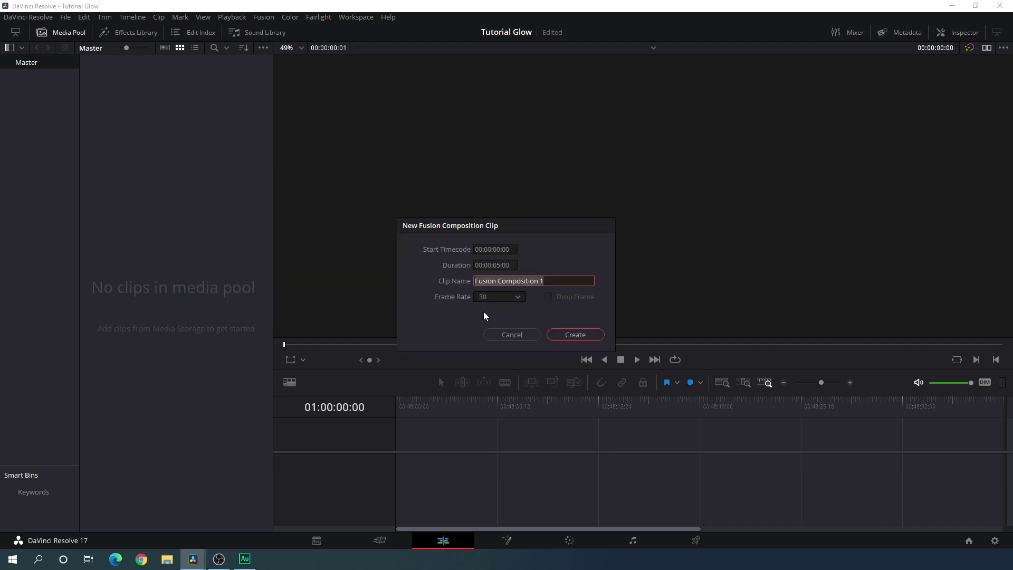
pyautogui.click(498, 265)
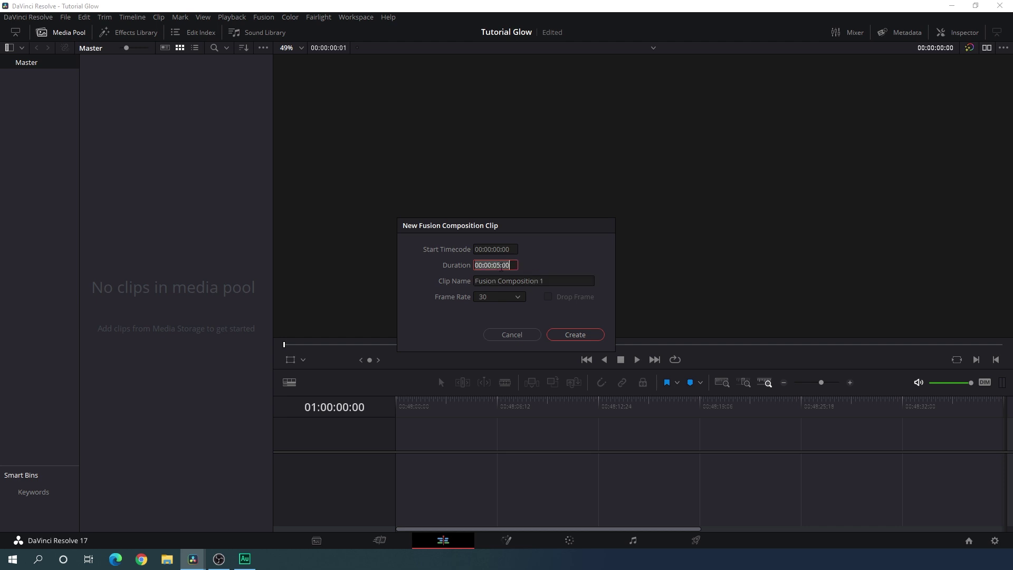
pyautogui.click(499, 265)
pyautogui.press('BackSpace')
pyautogui.write('3')
pyautogui.click(559, 281)
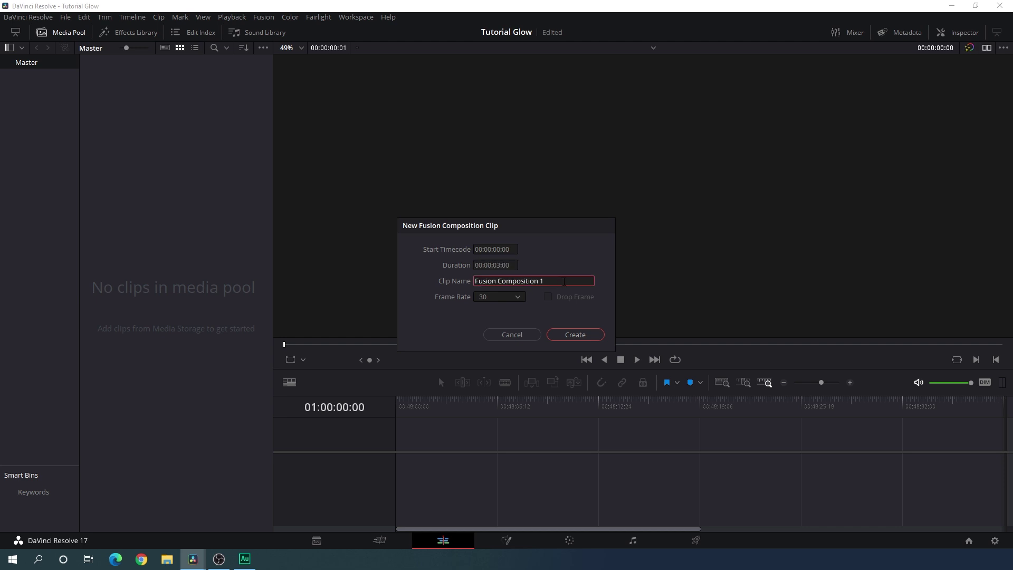
pyautogui.press('BackSpace')
pyautogui.click(576, 340)
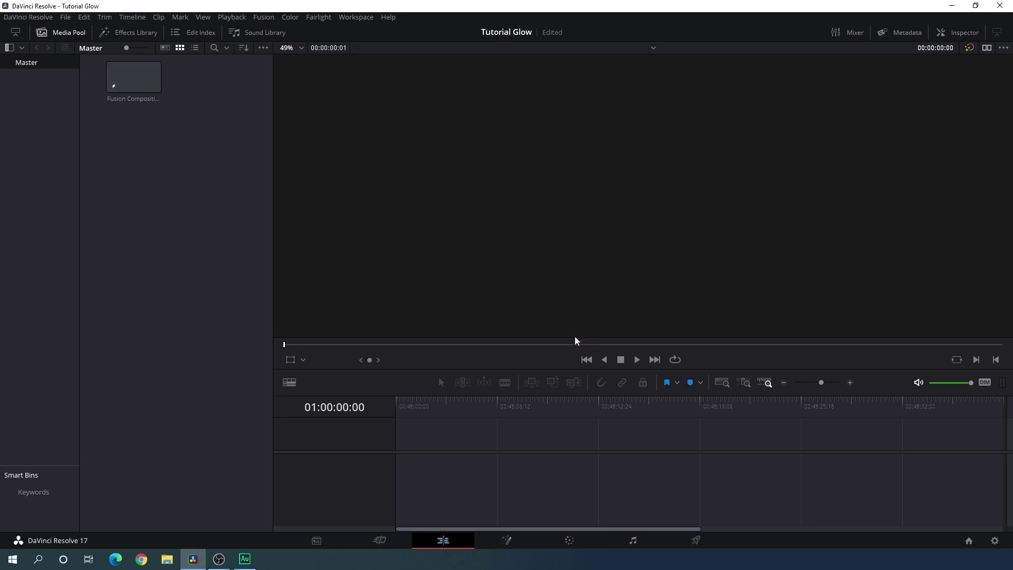
pyautogui.click(134, 84)
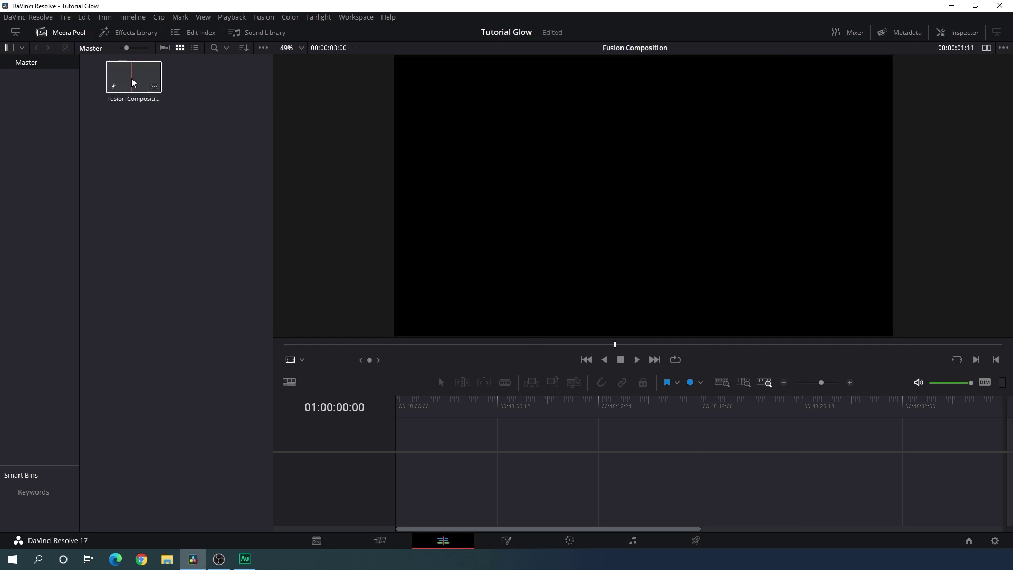
pyautogui.moveTo(134, 84); pyautogui.dragTo(396, 442)
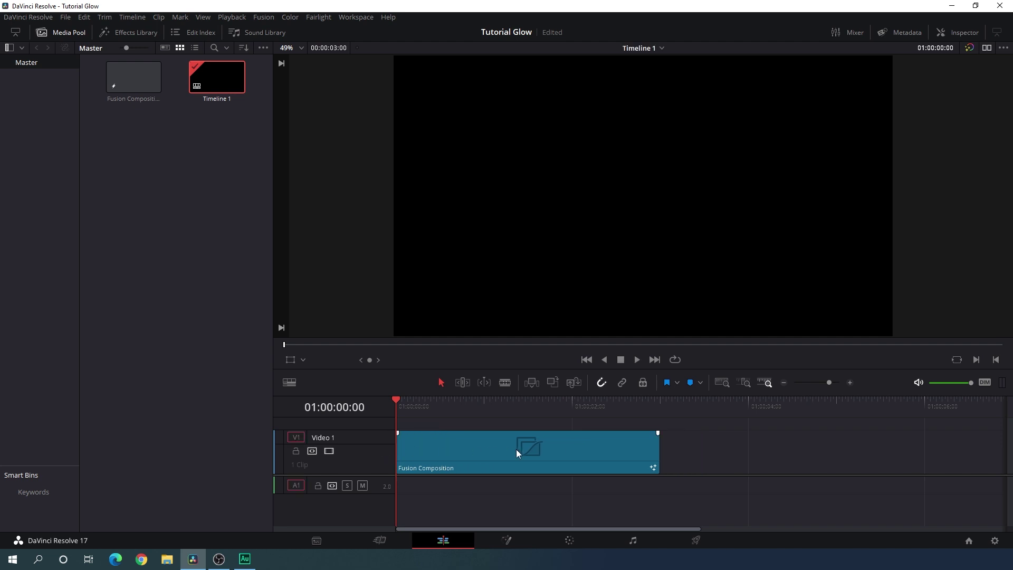
# Step: Open the Fusion page, hide Spline, move MediaOut1 right, and use a single viewer with taller Nodes
pyautogui.click(507, 541)
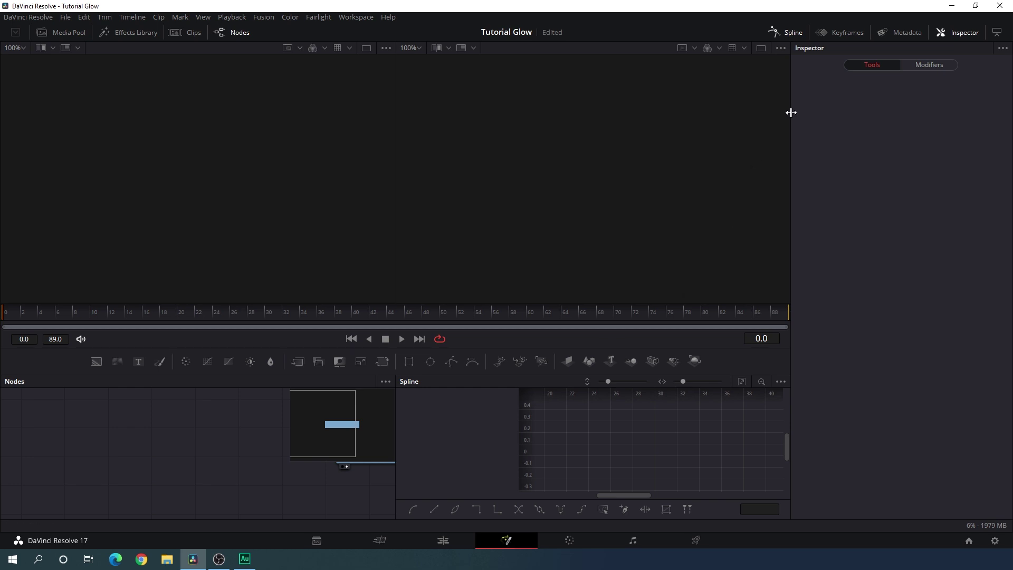
pyautogui.click(792, 33)
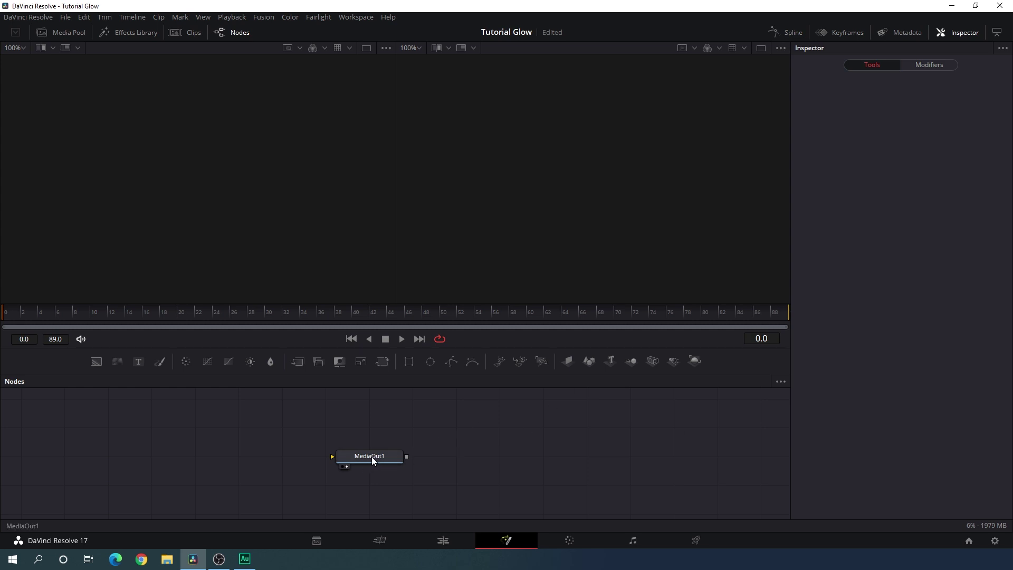
pyautogui.moveTo(372, 459); pyautogui.dragTo(726, 488)
pyautogui.click(719, 485)
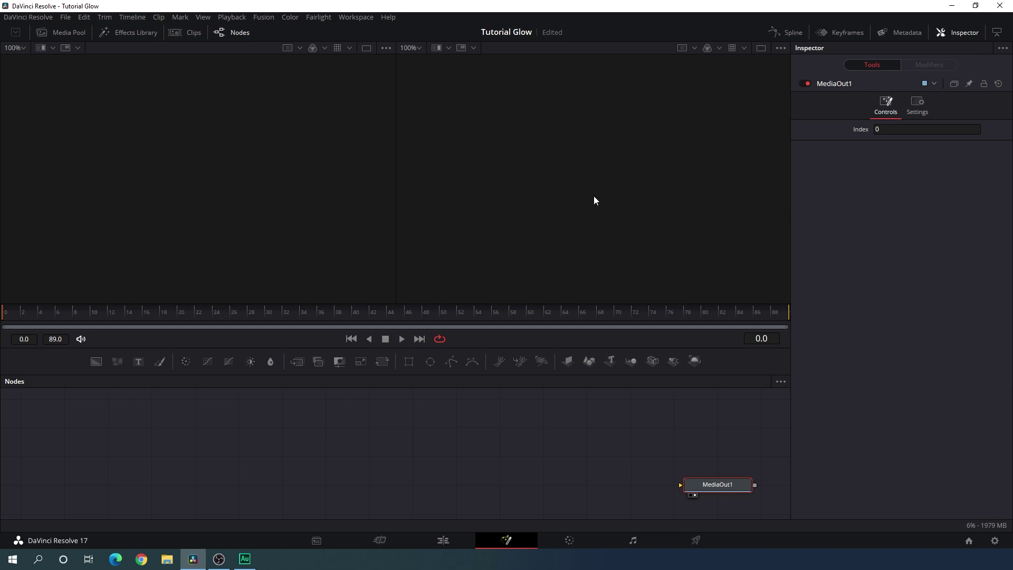
pyautogui.click(763, 48)
pyautogui.moveTo(472, 349); pyautogui.dragTo(474, 298)
pyautogui.click(493, 412)
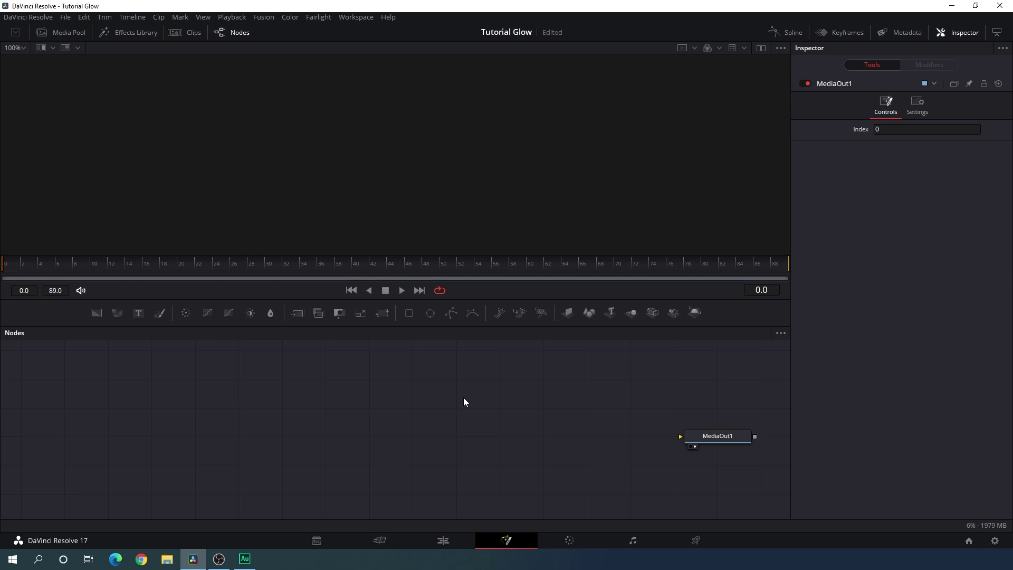
# Step: Import the portrait JPG into the Media Pool and add it to the node graph as MediaIn1
pyautogui.click(73, 34)
pyautogui.rightClick(142, 149)
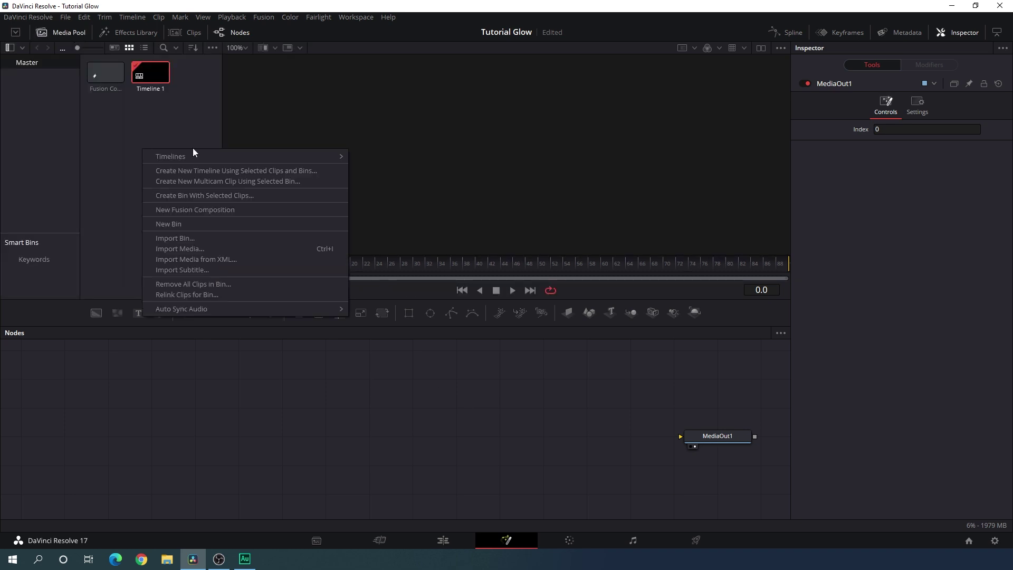
pyautogui.click(187, 250)
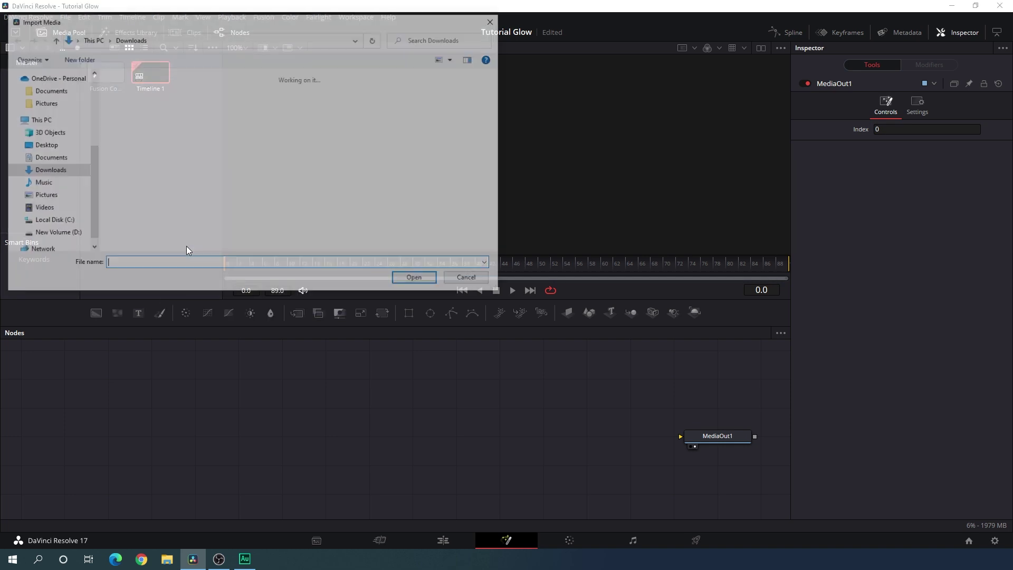
pyautogui.click(139, 117)
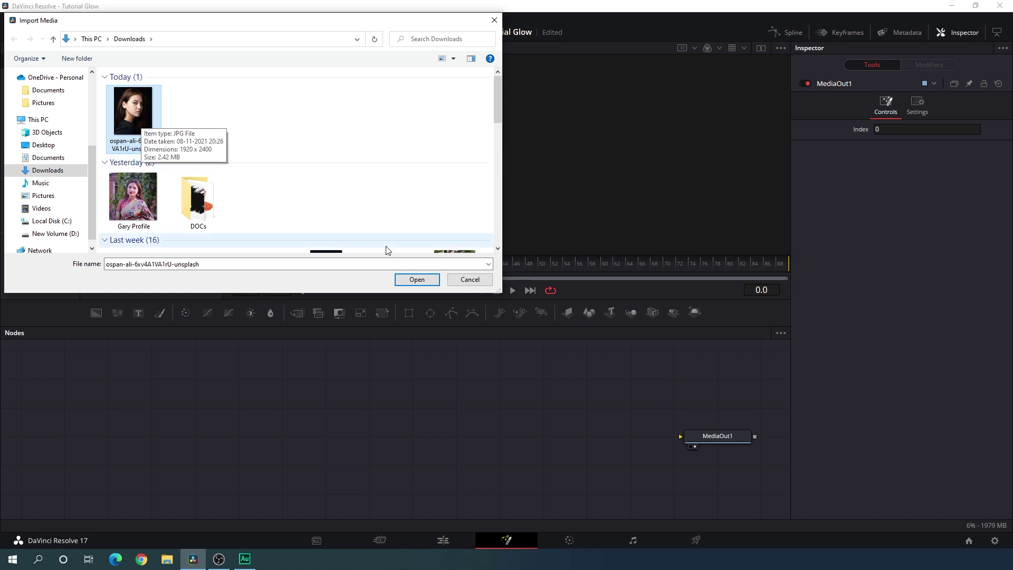
pyautogui.click(407, 285)
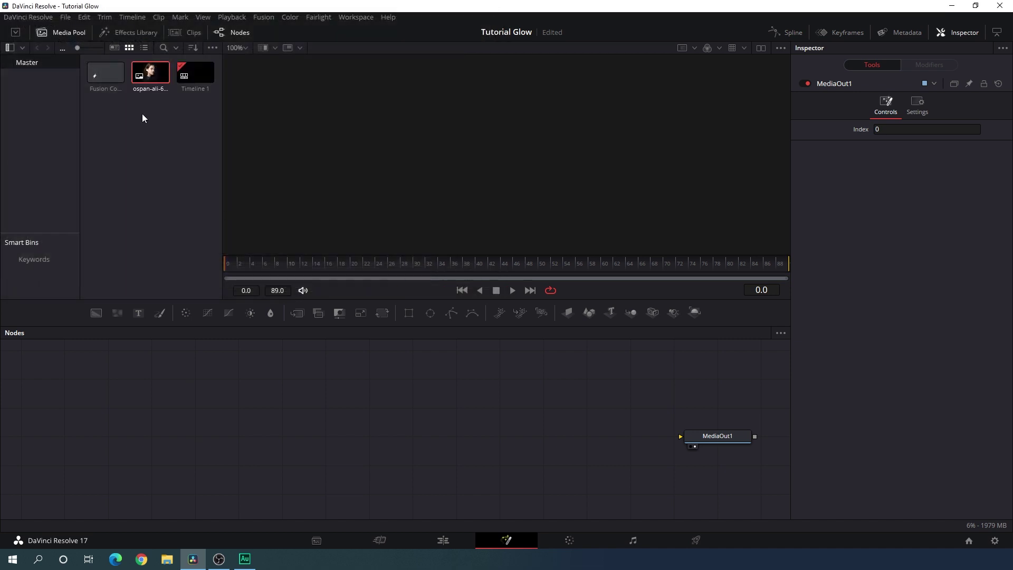
pyautogui.moveTo(151, 81); pyautogui.dragTo(212, 416)
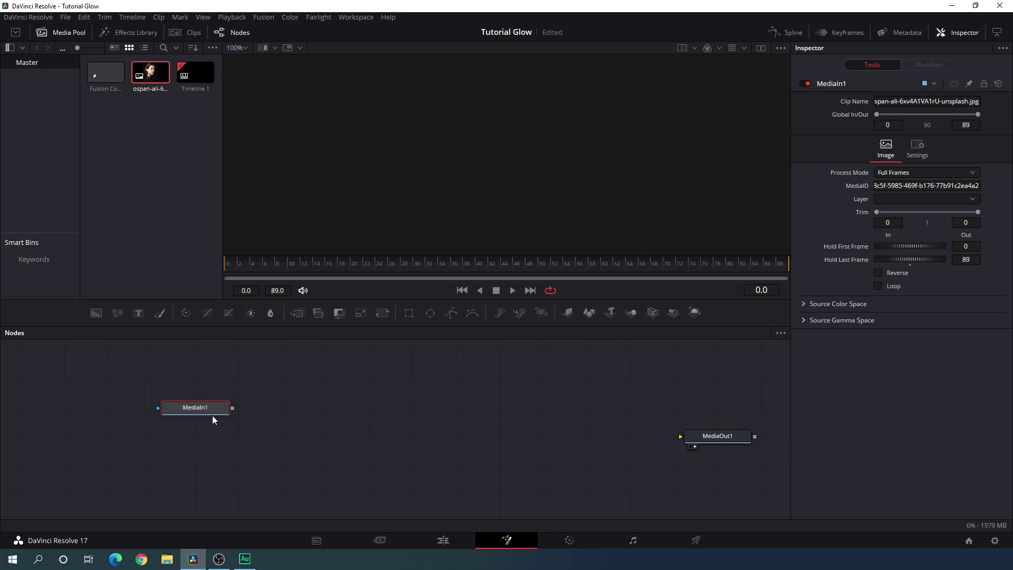
pyautogui.click(68, 35)
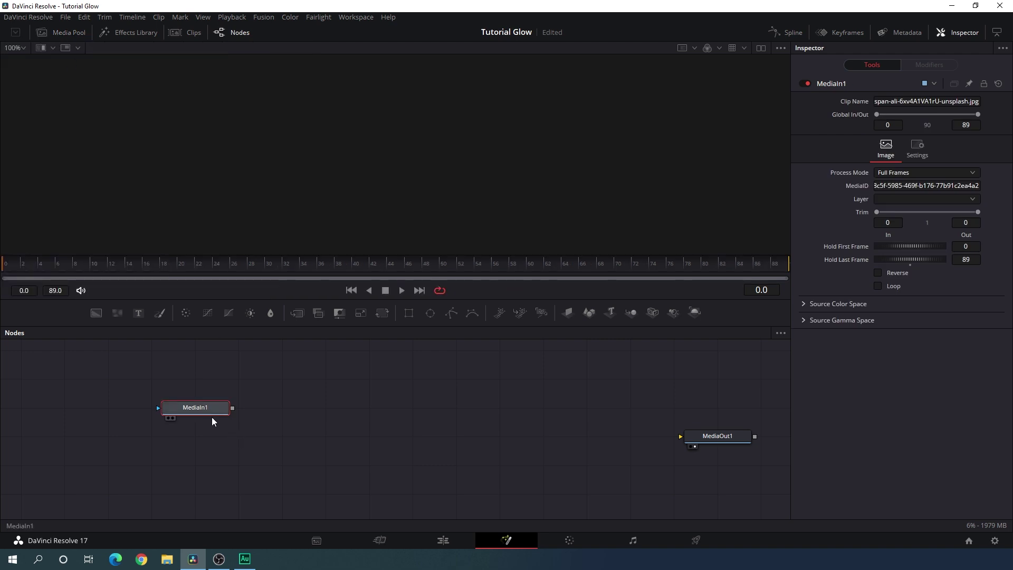
# Step: Rename the MediaIn1 node to 'Image'
pyautogui.press('F2')
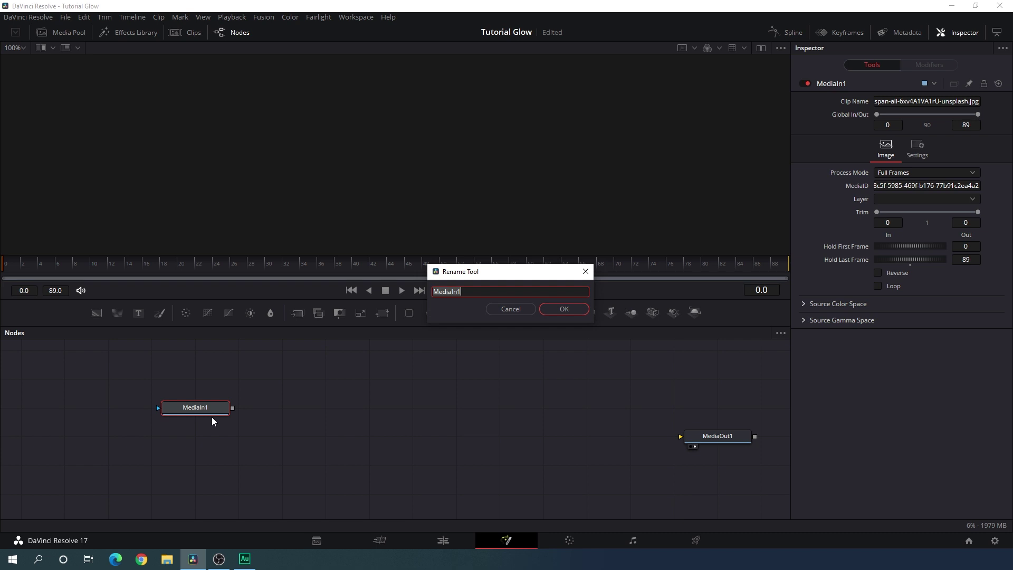
pyautogui.press('BackSpace')
pyautogui.write('Image')
pyautogui.click(558, 307)
# Step: Show the Image node's portrait in the viewer and centre it
pyautogui.moveTo(201, 408); pyautogui.dragTo(312, 131)
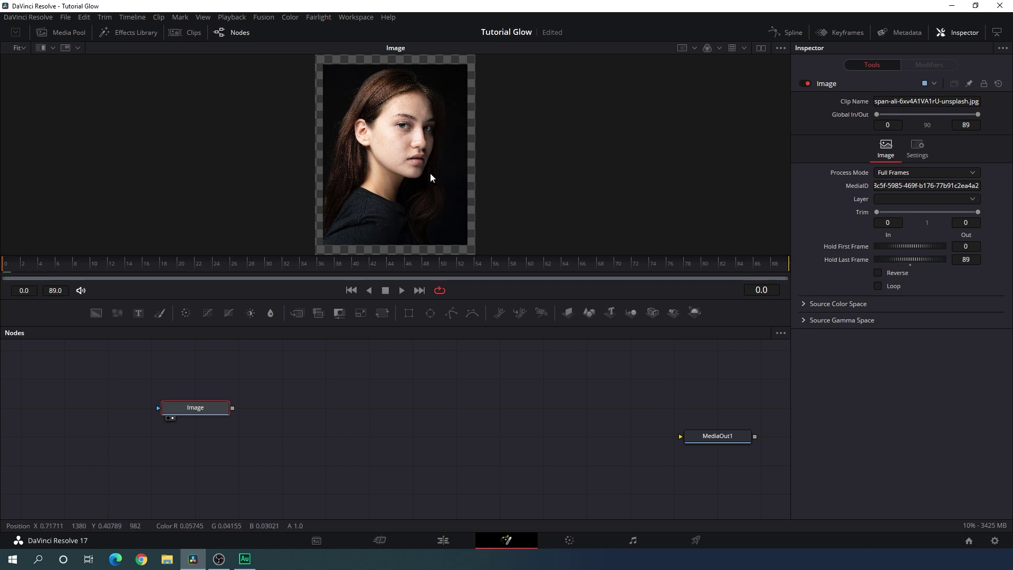
pyautogui.scroll(3, 466, 127)
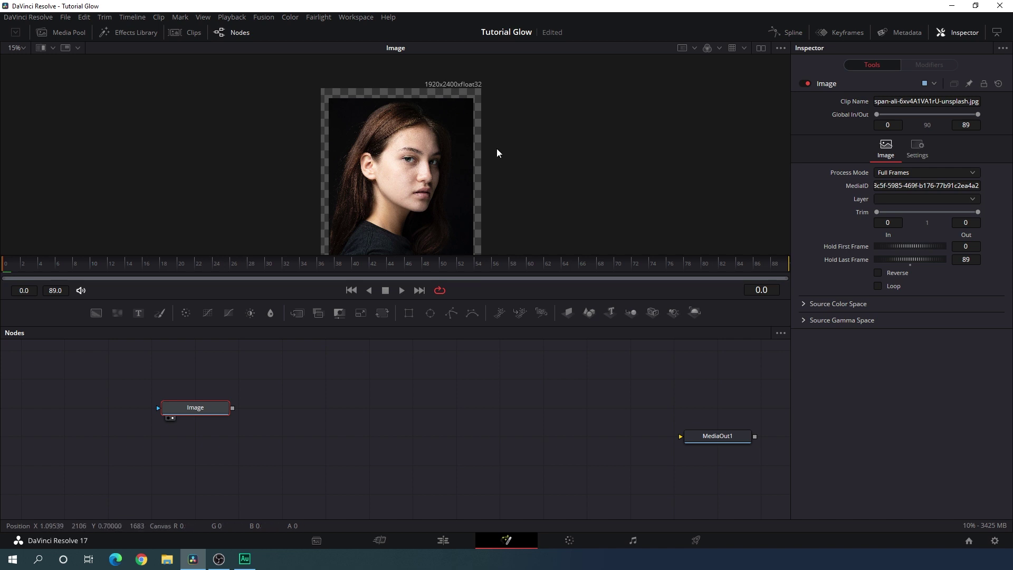
pyautogui.moveTo(470, 167); pyautogui.dragTo(462, 135)
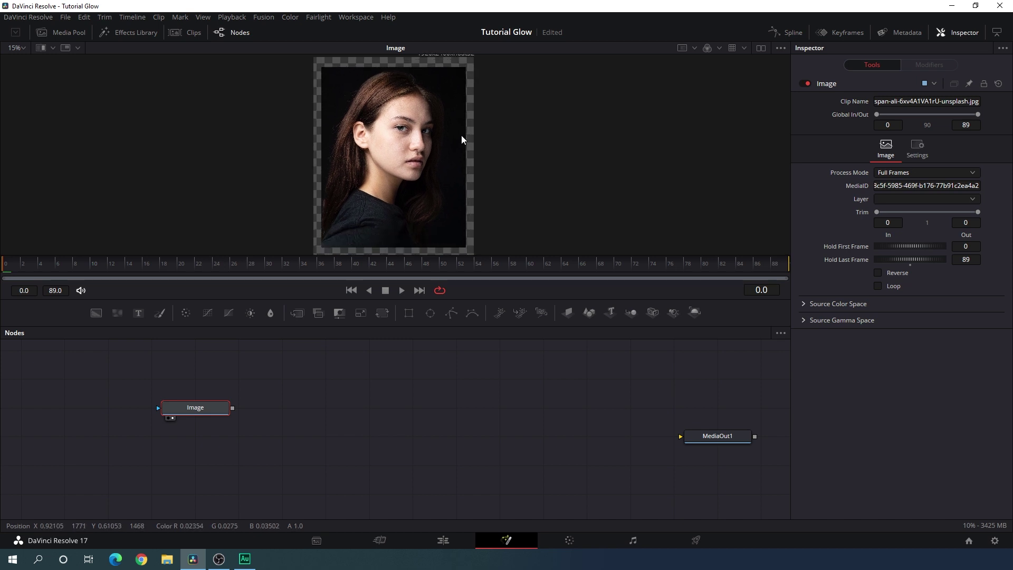
pyautogui.click(318, 408)
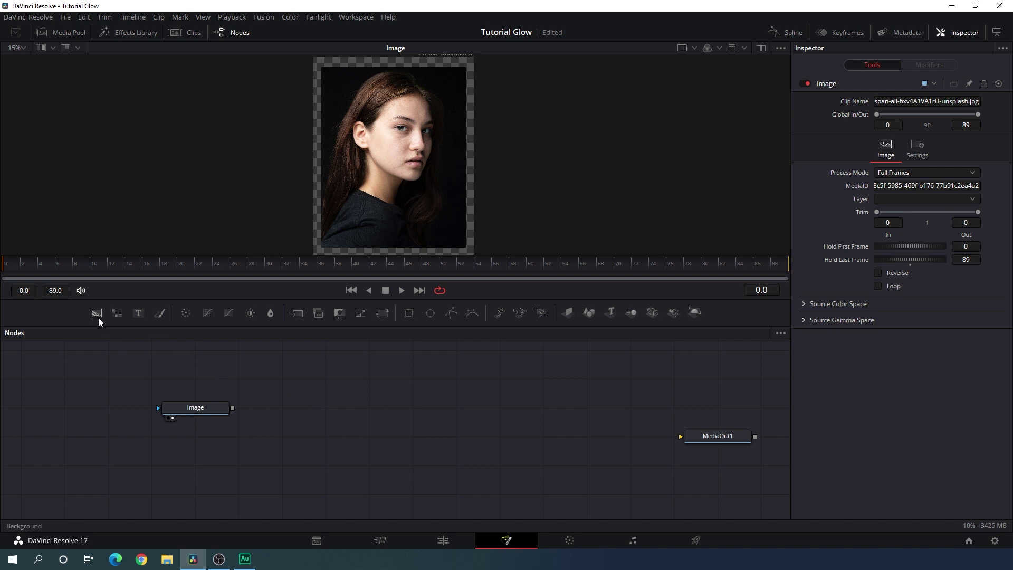
# Step: Add a Background node and rename it 'Matte'
pyautogui.moveTo(96, 317); pyautogui.dragTo(201, 378)
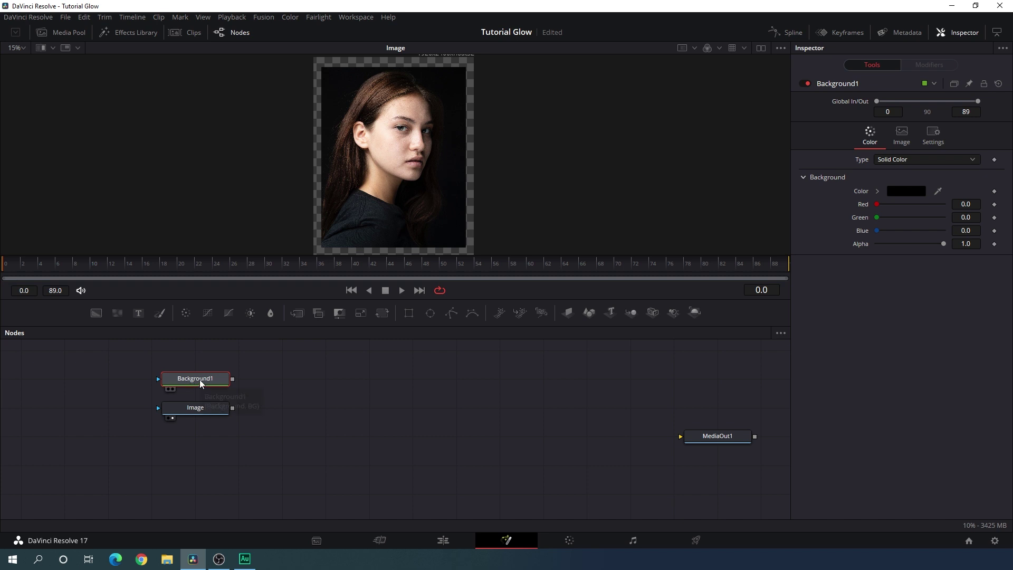
pyautogui.press('F2')
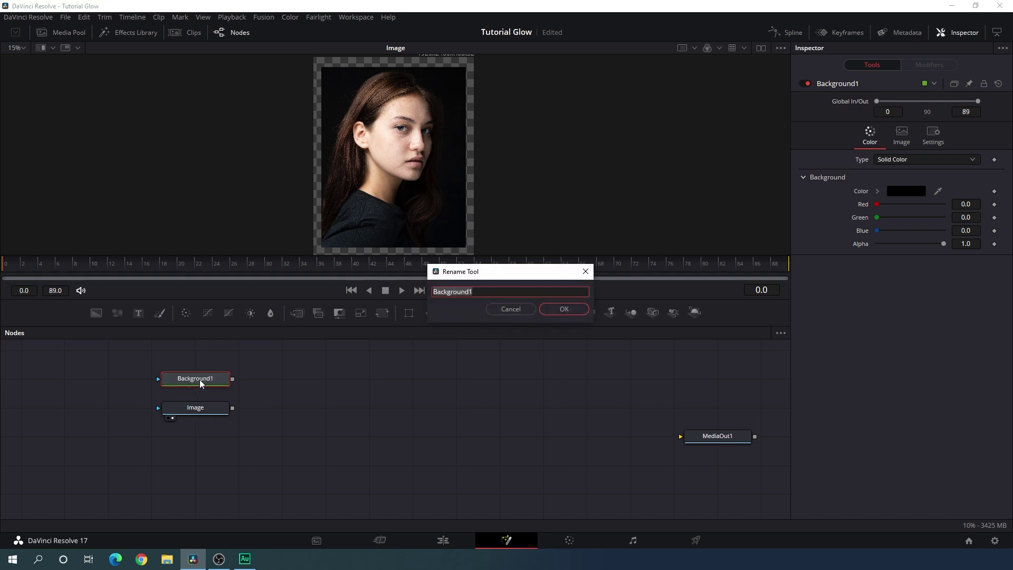
pyautogui.press('BackSpace')
pyautogui.write('Matte')
pyautogui.press('Return')
# Step: View the Matte node in the viewer with zoom set to Fit
pyautogui.press('1')
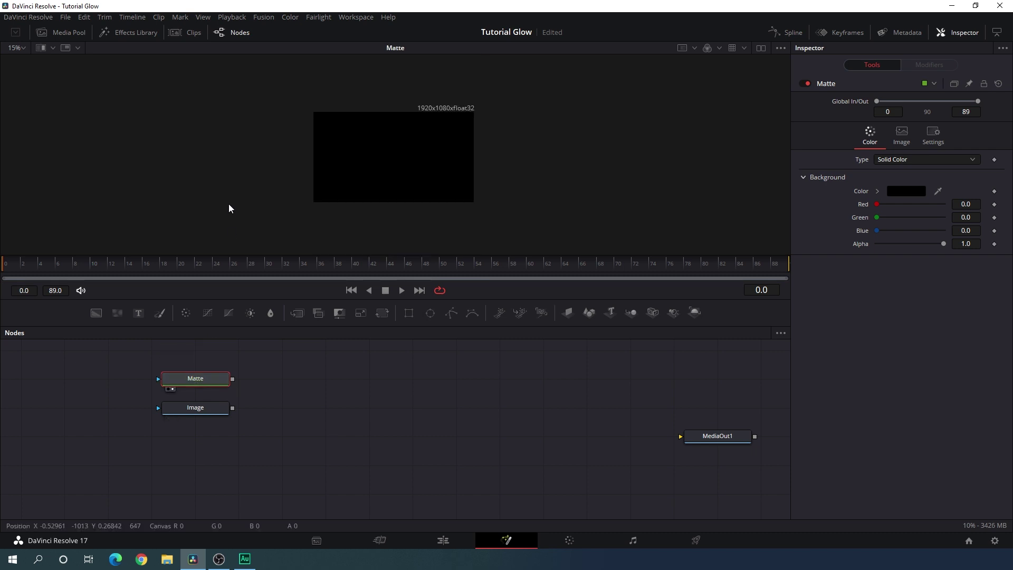
pyautogui.click(18, 47)
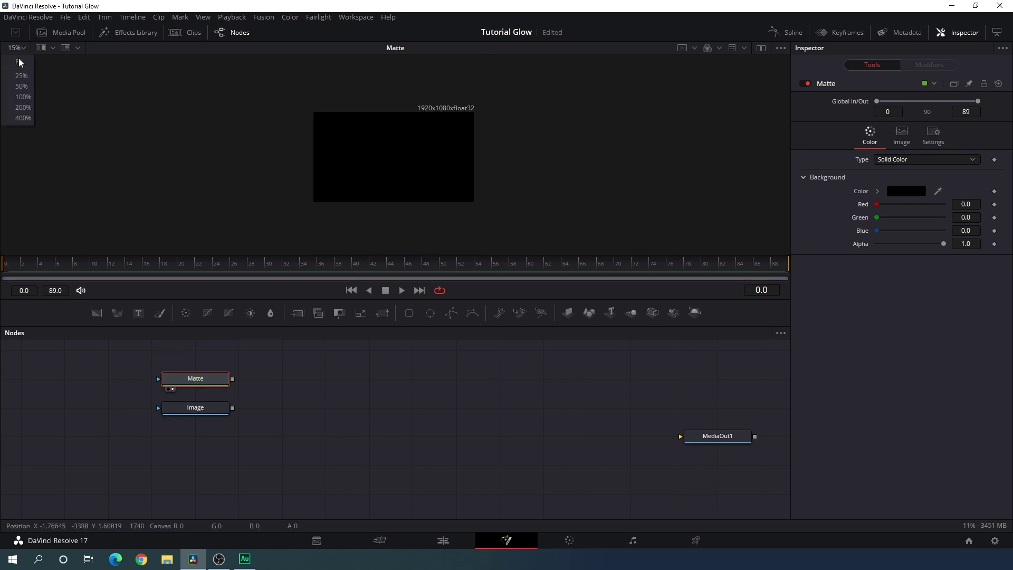
pyautogui.click(18, 62)
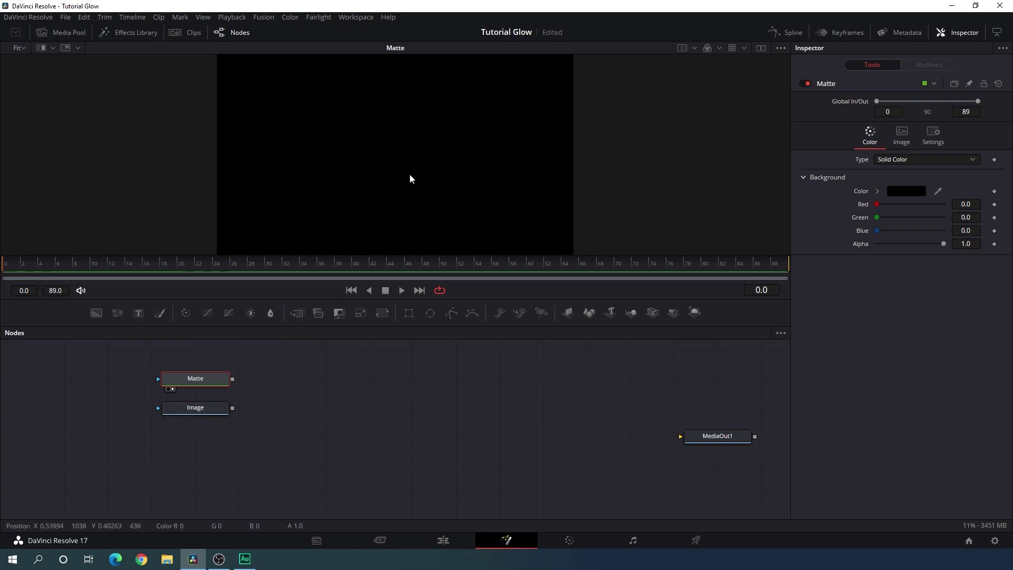
pyautogui.click(329, 388)
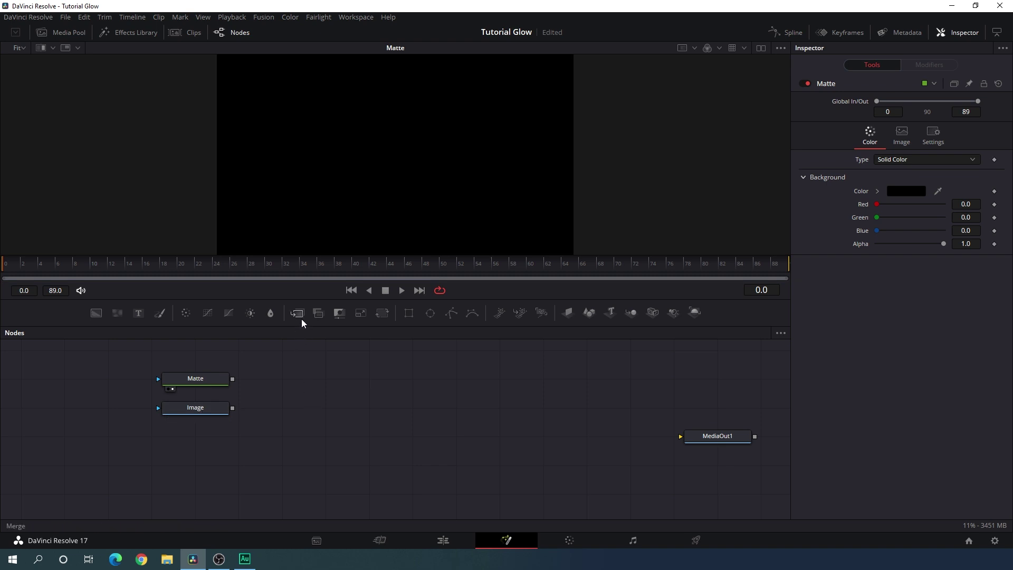
# Step: Add a Merge node with Matte as background, Image as foreground, and Operator set to In
pyautogui.moveTo(299, 312); pyautogui.dragTo(305, 389)
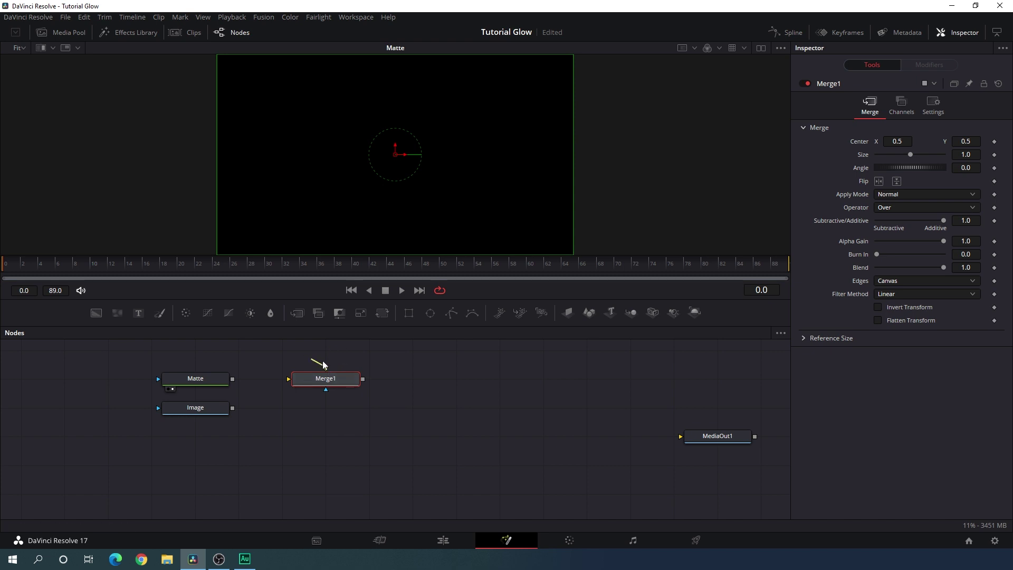
pyautogui.moveTo(312, 352); pyautogui.dragTo(260, 399)
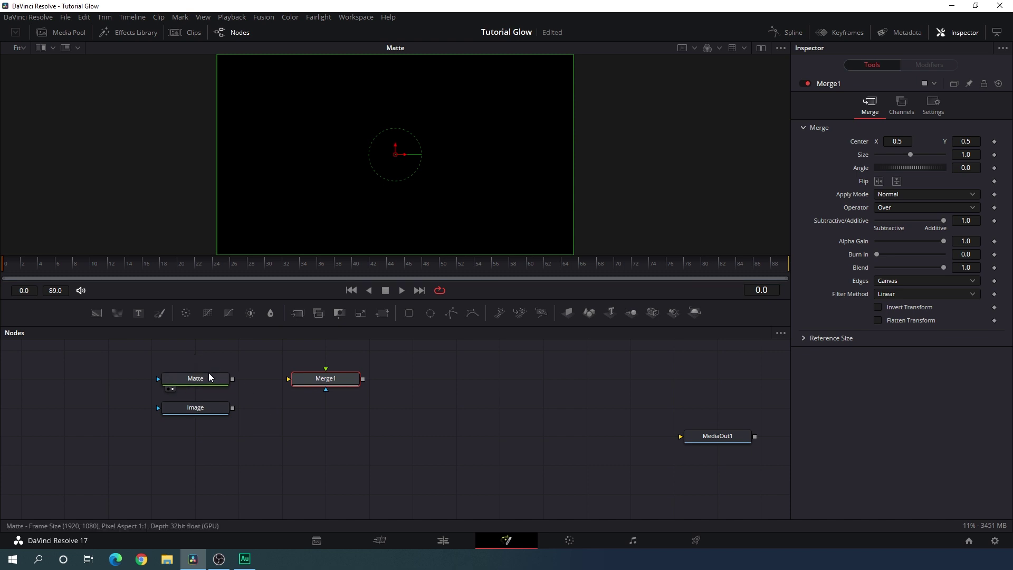
pyautogui.moveTo(211, 413)
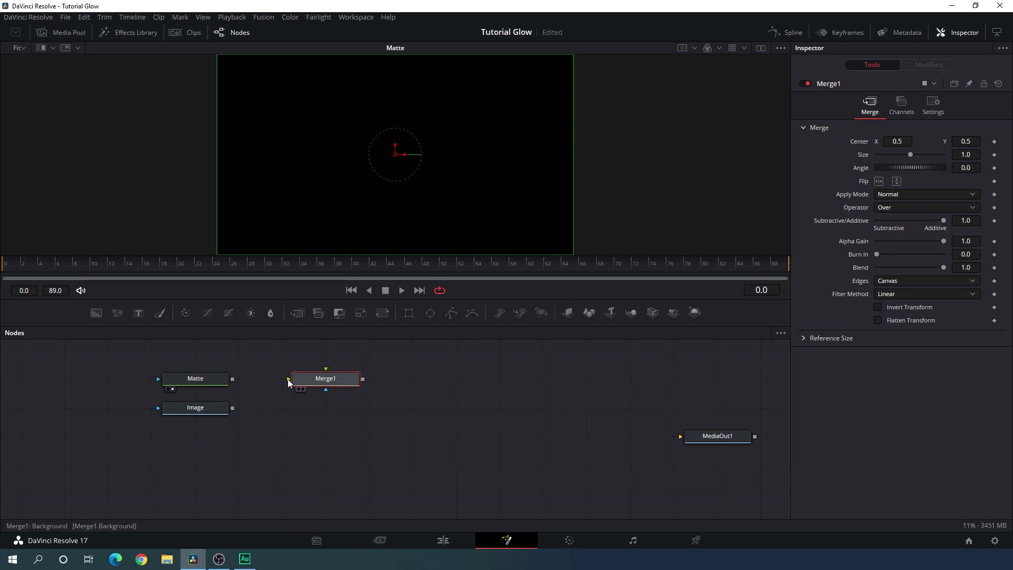
pyautogui.moveTo(289, 380); pyautogui.dragTo(257, 356)
pyautogui.moveTo(196, 380); pyautogui.dragTo(196, 379)
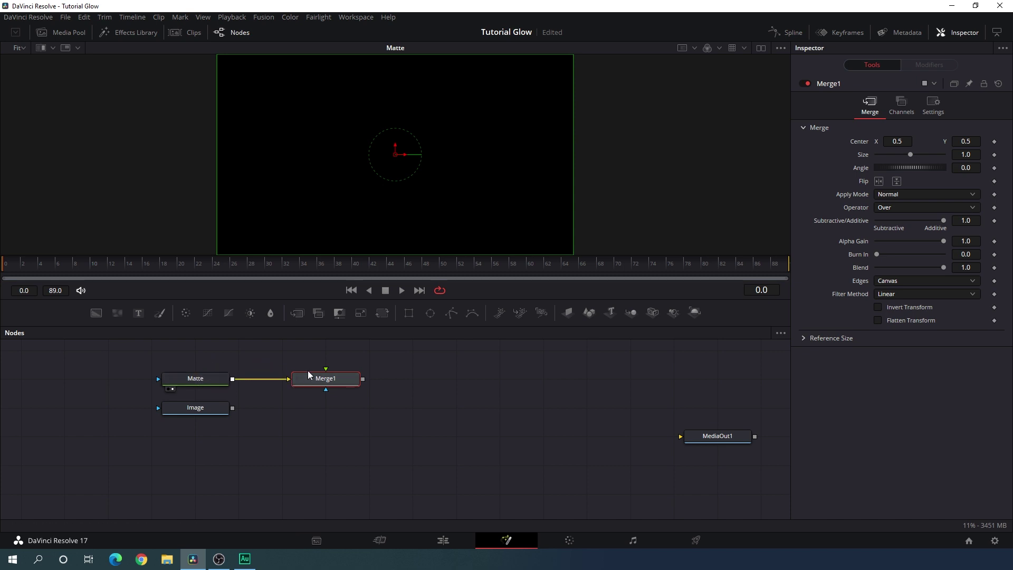
pyautogui.moveTo(326, 368); pyautogui.dragTo(210, 408)
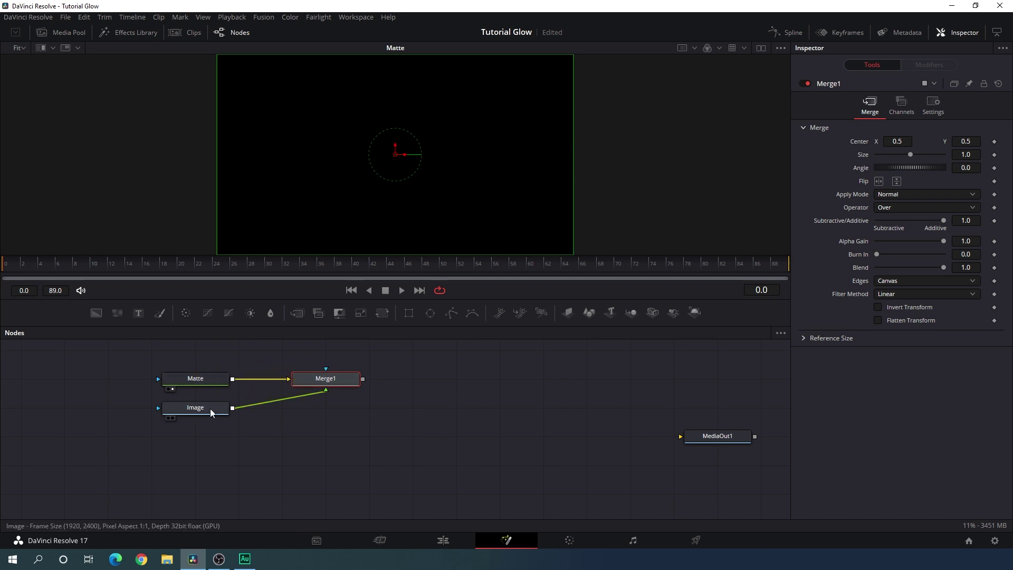
pyautogui.moveTo(340, 378); pyautogui.dragTo(361, 164)
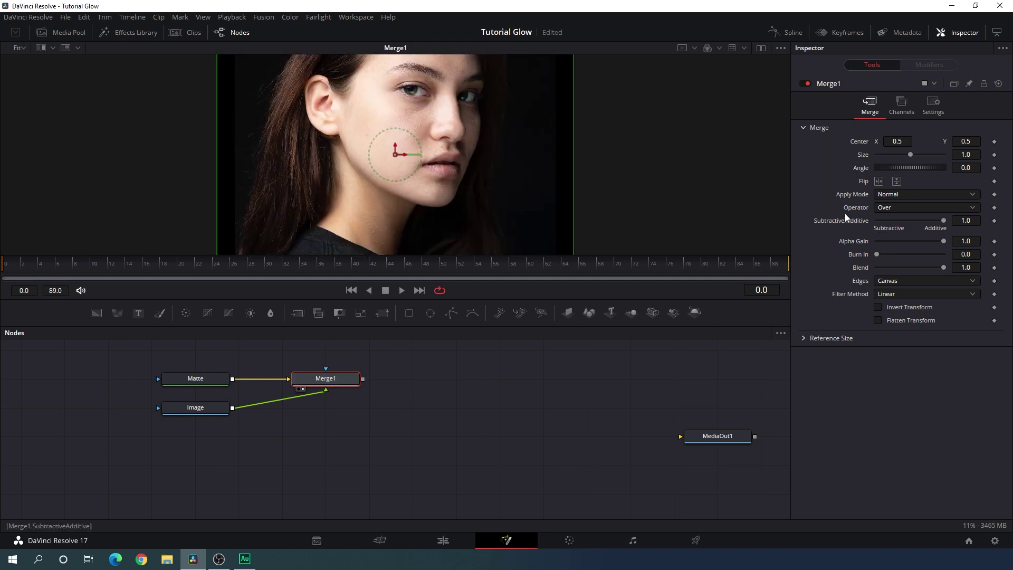
pyautogui.click(882, 208)
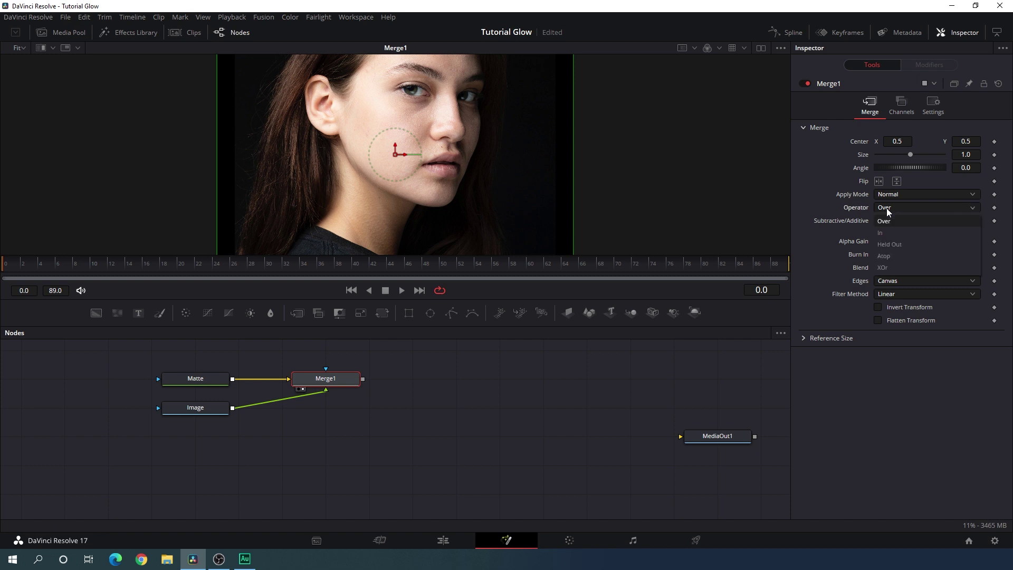
pyautogui.click(882, 227)
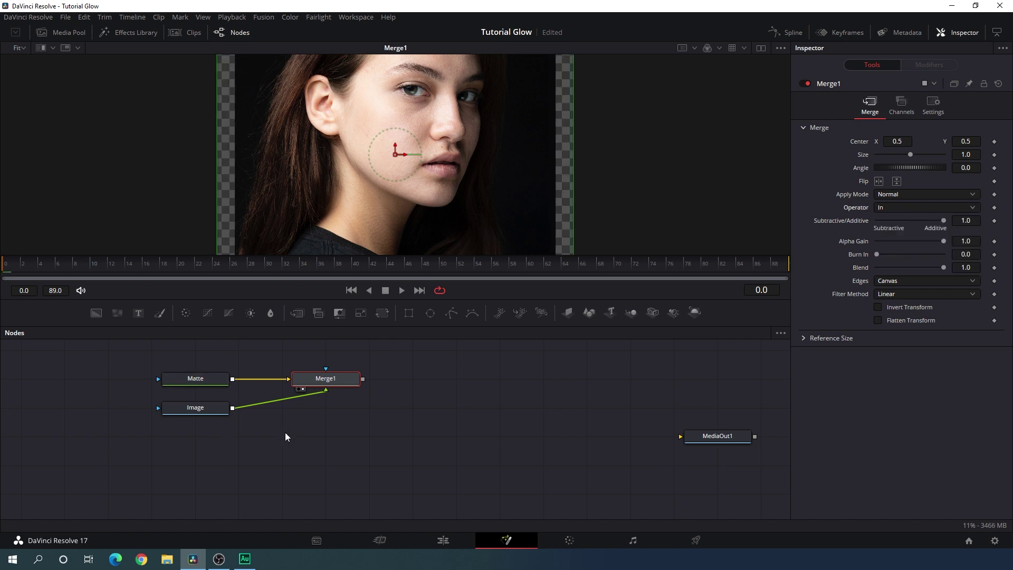
# Step: Insert a Transform node after Image, positioned under Merge1
pyautogui.click(198, 408)
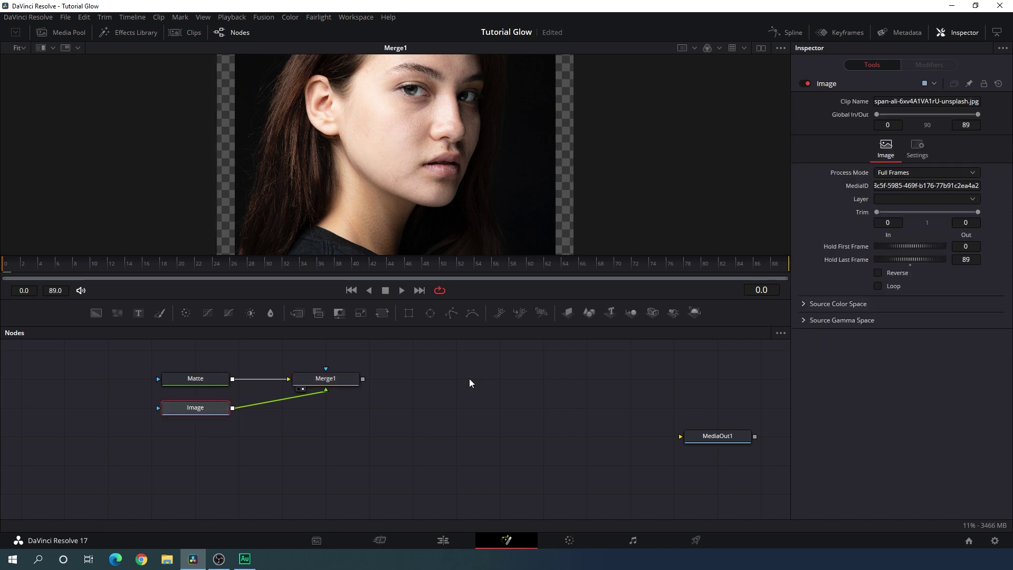
pyautogui.click(385, 316)
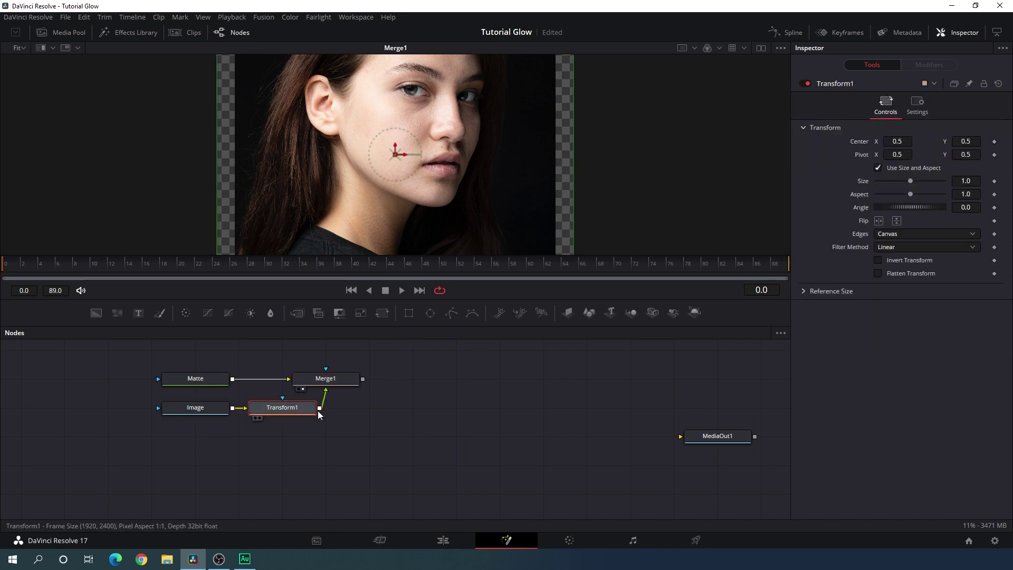
pyautogui.moveTo(312, 410); pyautogui.dragTo(332, 419)
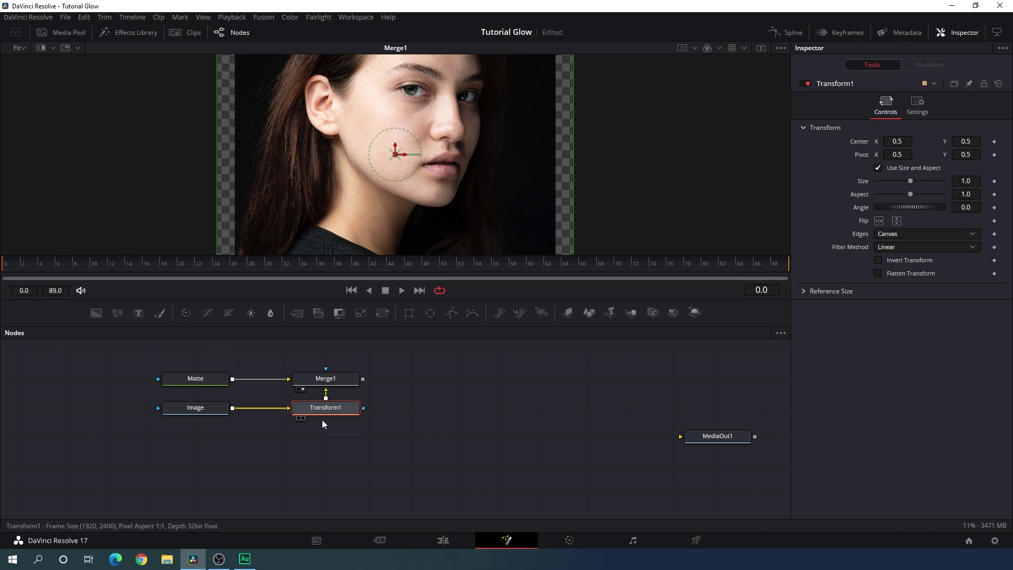
# Step: Rename Transform1 to 'Controller'
pyautogui.press('F2')
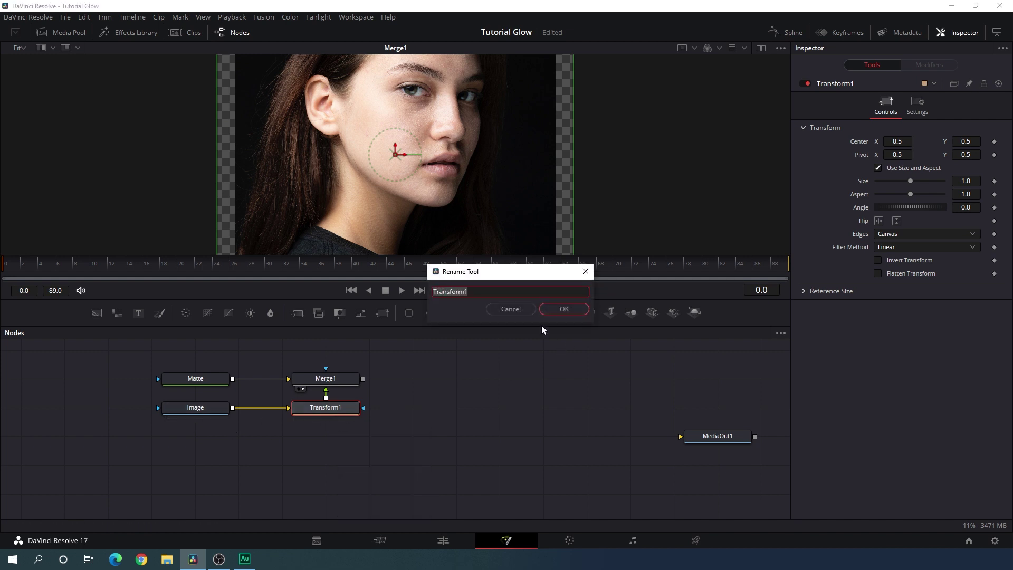
pyautogui.click(510, 309)
pyautogui.rightClick(346, 407)
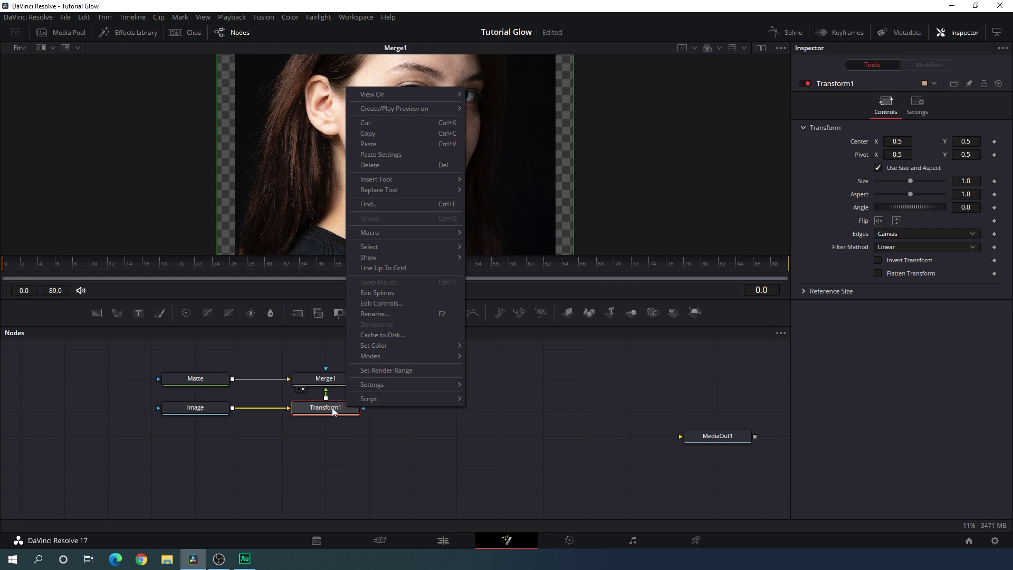
pyautogui.click(382, 314)
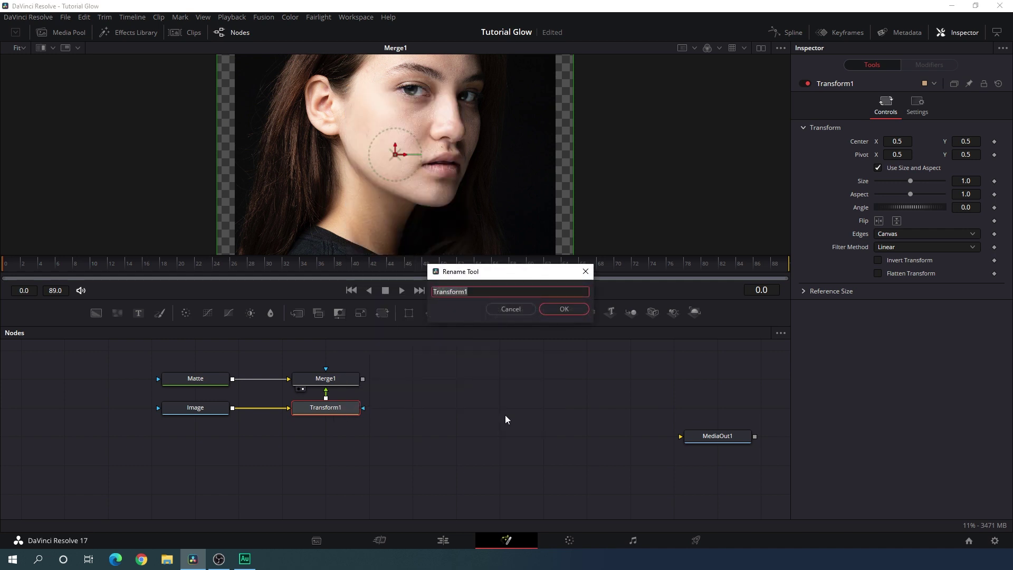
pyautogui.press('BackSpace')
pyautogui.write('Controller')
pyautogui.click(568, 309)
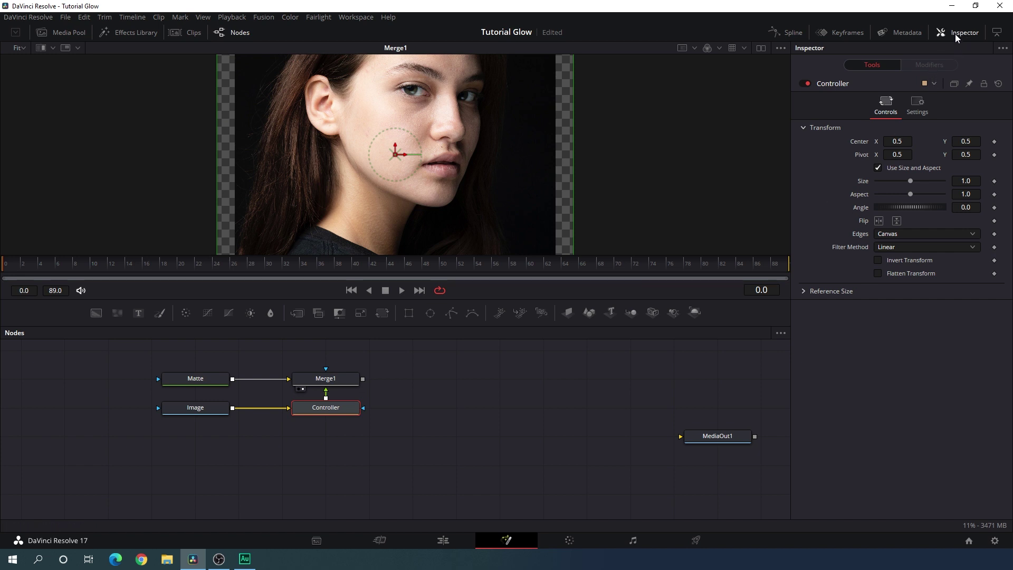
# Step: Set Controller's Size to 1.25, lower the portrait to Center Y 0.471578, and rearrange the nodes
pyautogui.moveTo(911, 181); pyautogui.dragTo(914, 179)
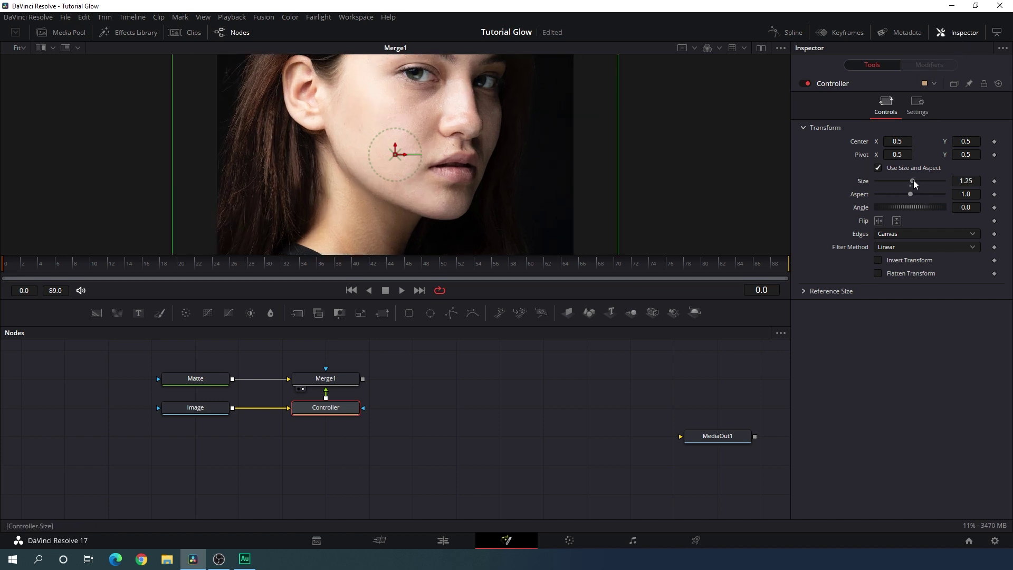
pyautogui.moveTo(396, 146); pyautogui.dragTo(397, 157)
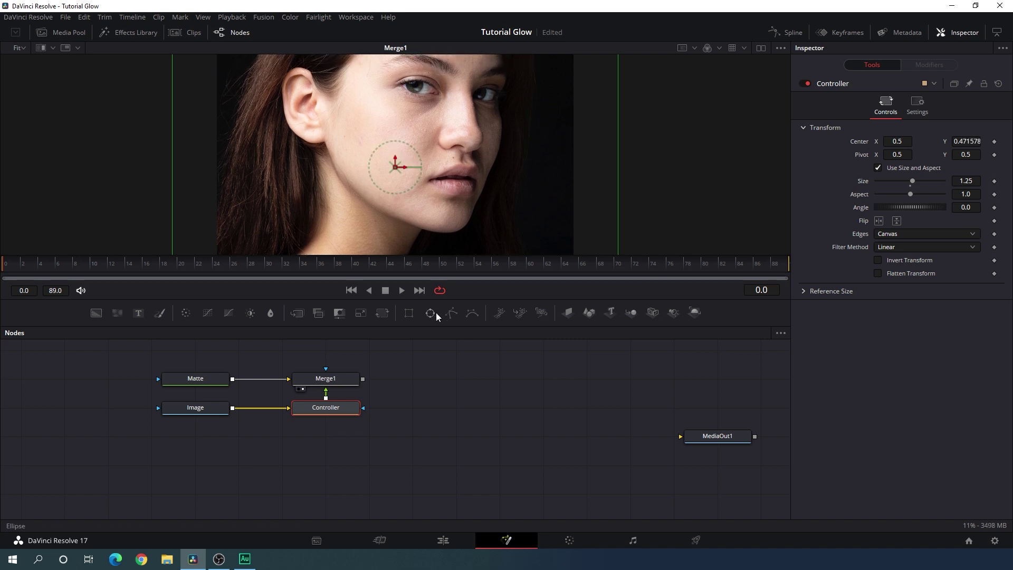
pyautogui.moveTo(357, 423); pyautogui.dragTo(267, 382)
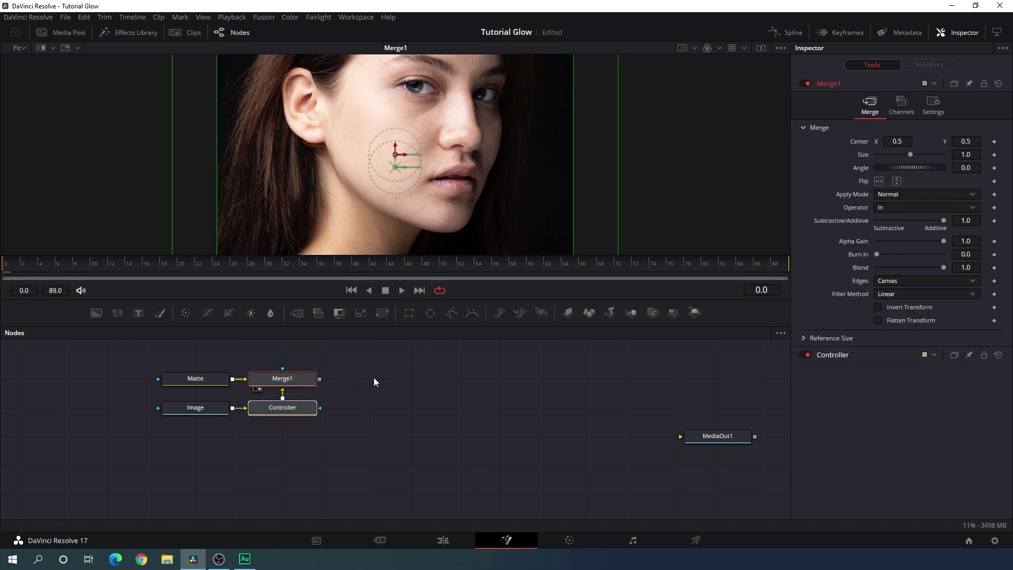
pyautogui.click(373, 378)
pyautogui.scroll(3, 391, 369)
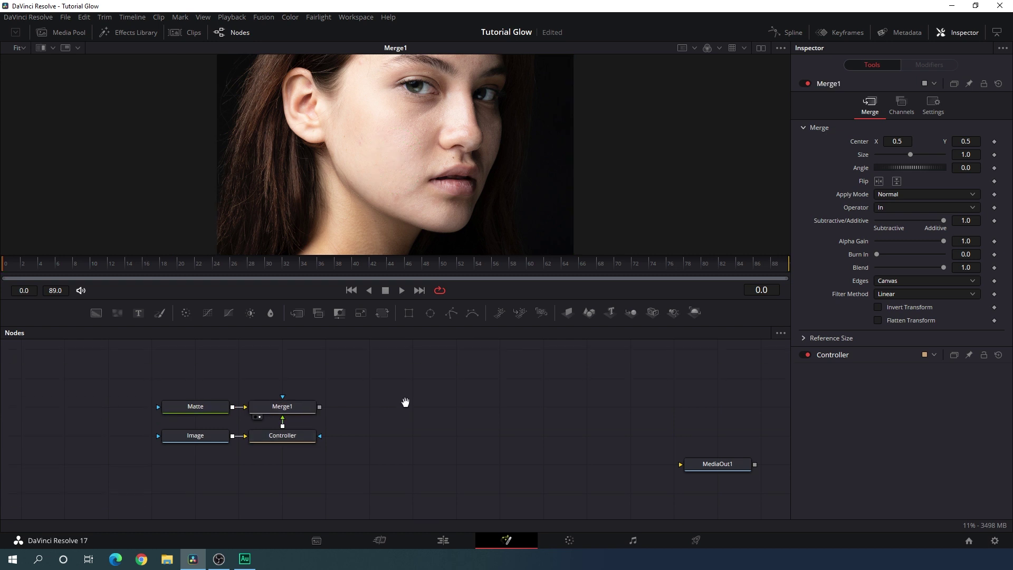
pyautogui.click(300, 420)
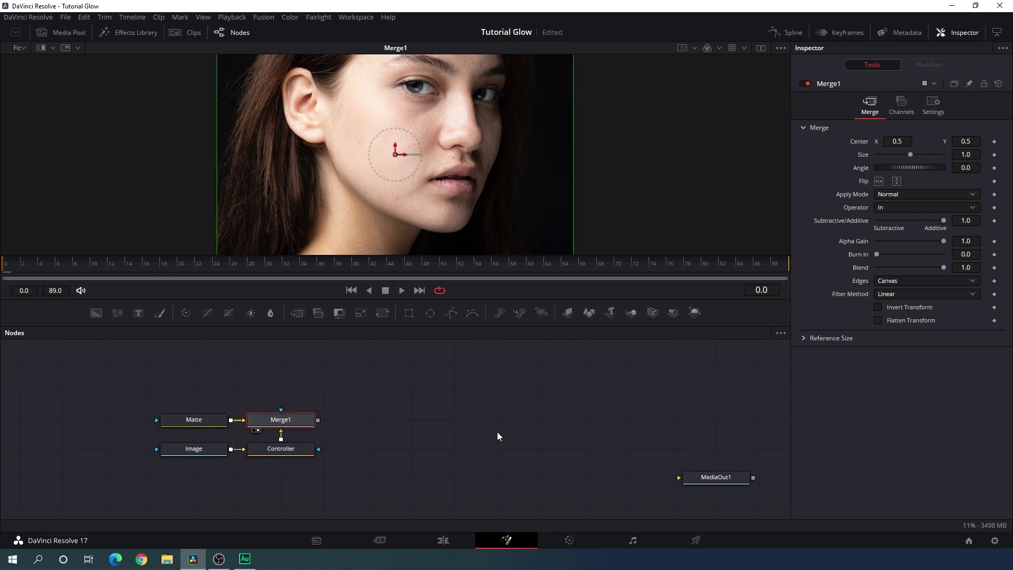
# Step: Add ColorCorrector1 after Merge1 and view it, with Saturation 0 and Gain 0.1
pyautogui.click(184, 315)
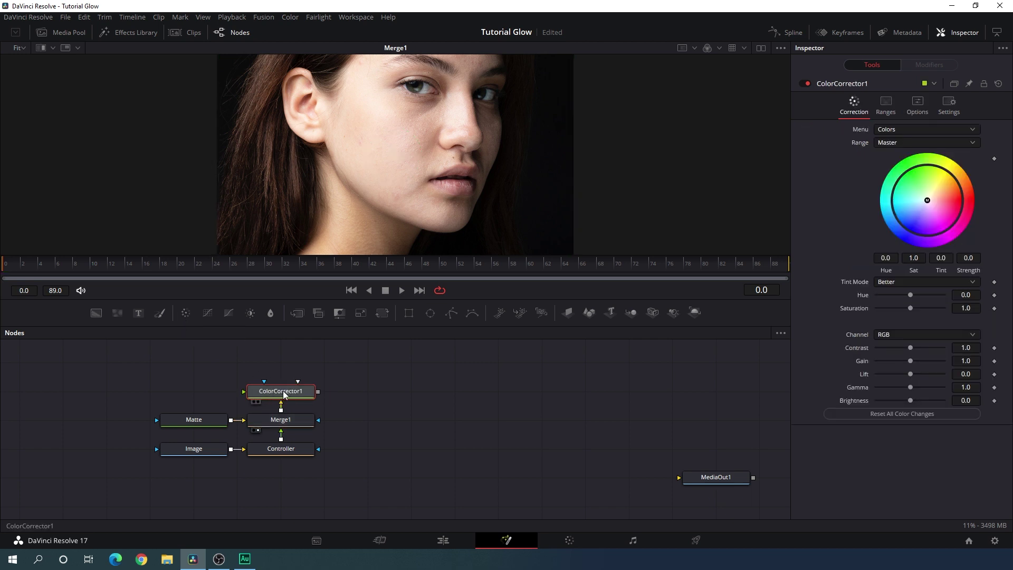
pyautogui.moveTo(297, 397); pyautogui.dragTo(374, 117)
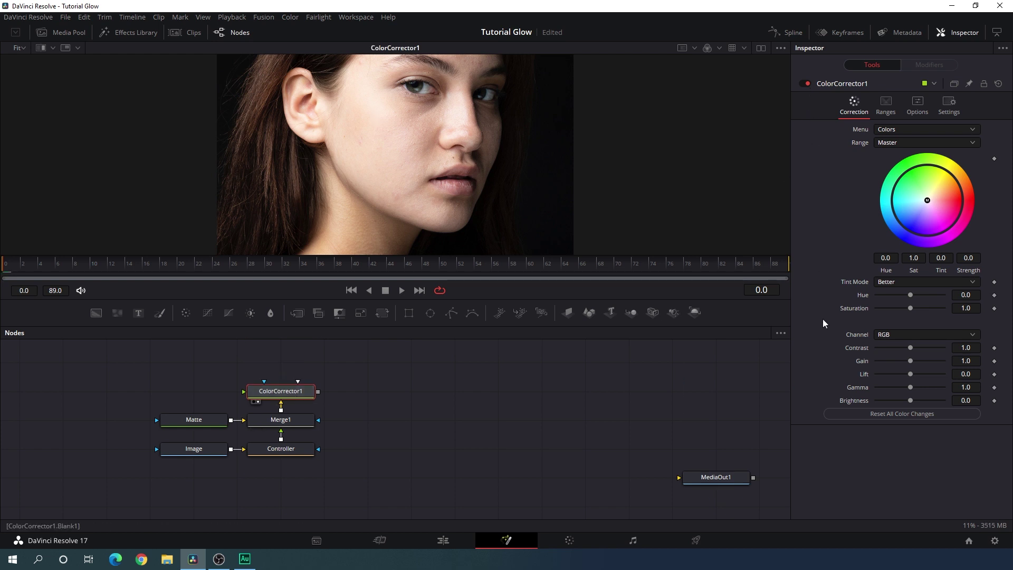
pyautogui.moveTo(908, 309); pyautogui.dragTo(866, 314)
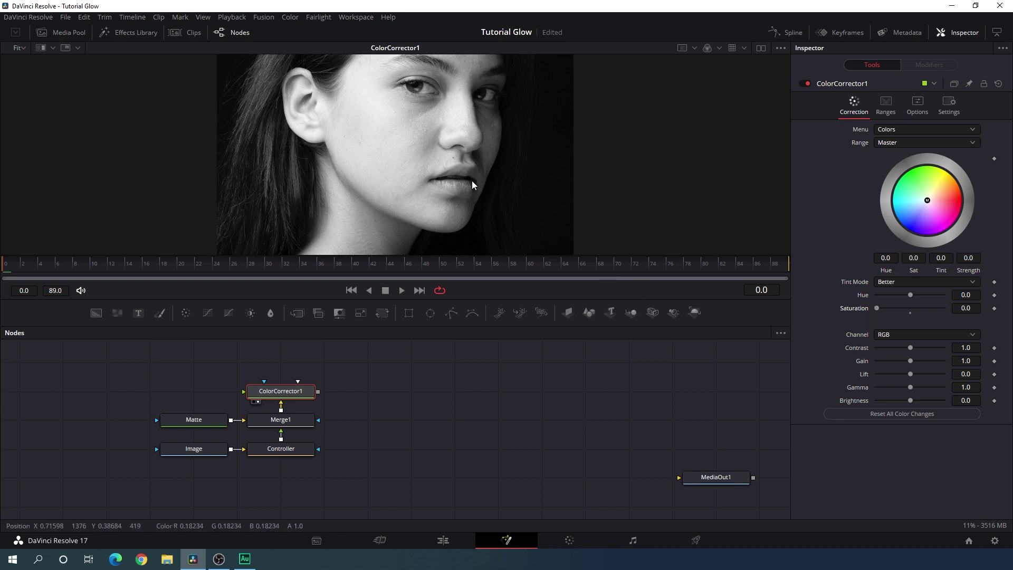
pyautogui.moveTo(910, 364); pyautogui.dragTo(887, 364)
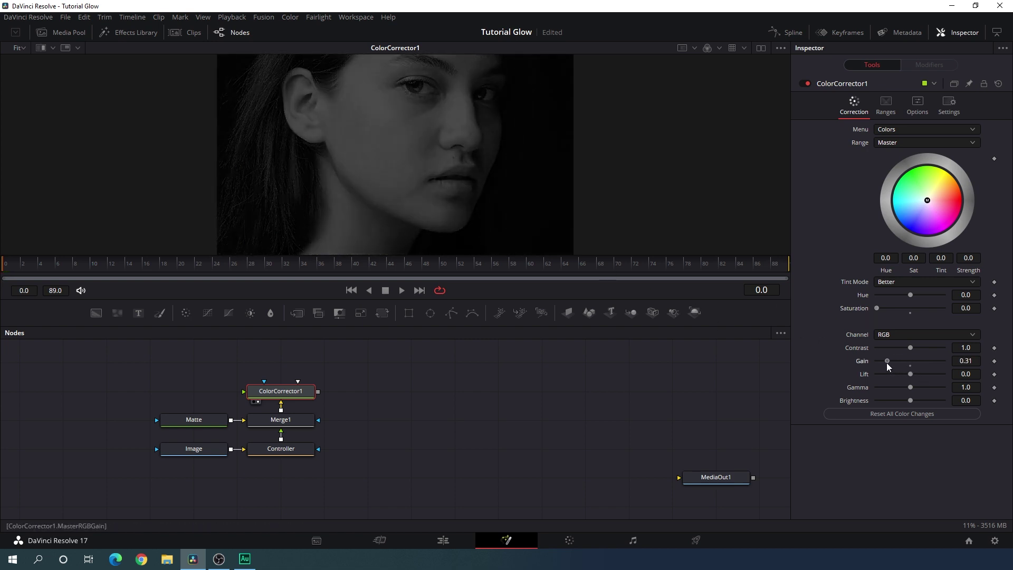
pyautogui.click(966, 361)
pyautogui.write('0.1')
pyautogui.click(966, 374)
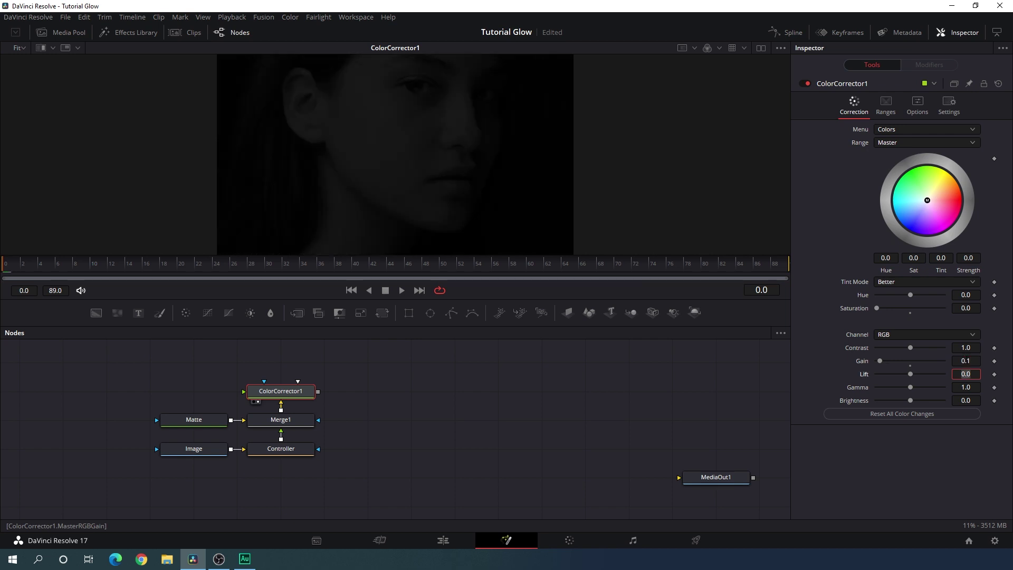
pyautogui.press('Return')
pyautogui.click(439, 369)
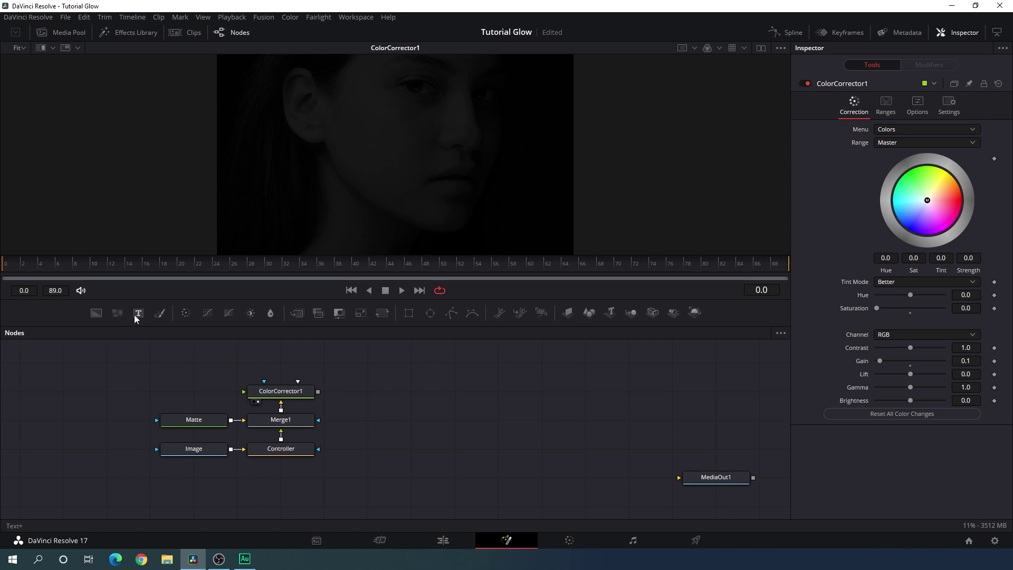
# Step: Add a Text+ node and a second Merge, feed ColorCorrector1 into Merge2's background, and view Merge2
pyautogui.moveTo(140, 317); pyautogui.dragTo(357, 482)
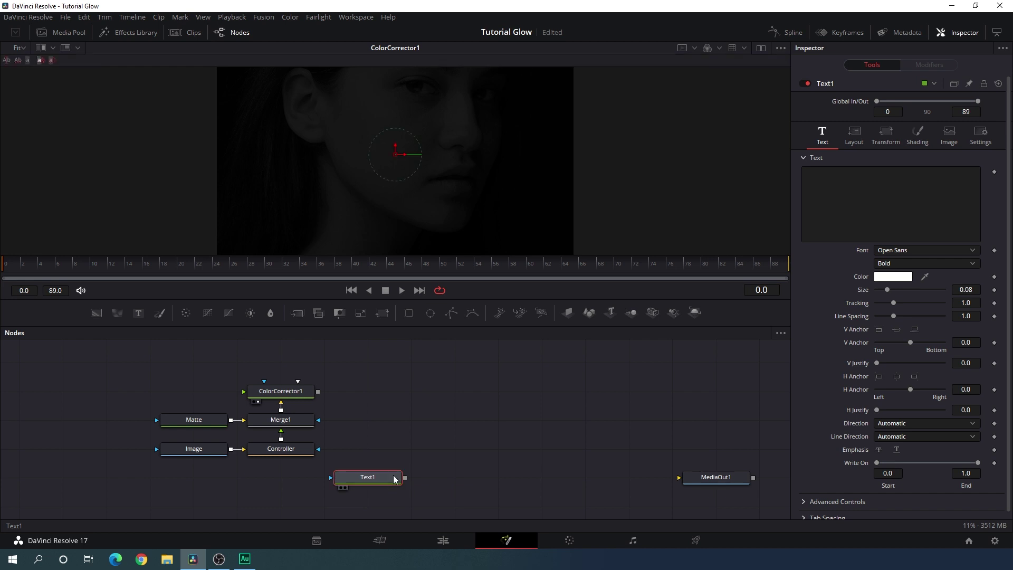
pyautogui.moveTo(298, 315); pyautogui.dragTo(369, 390)
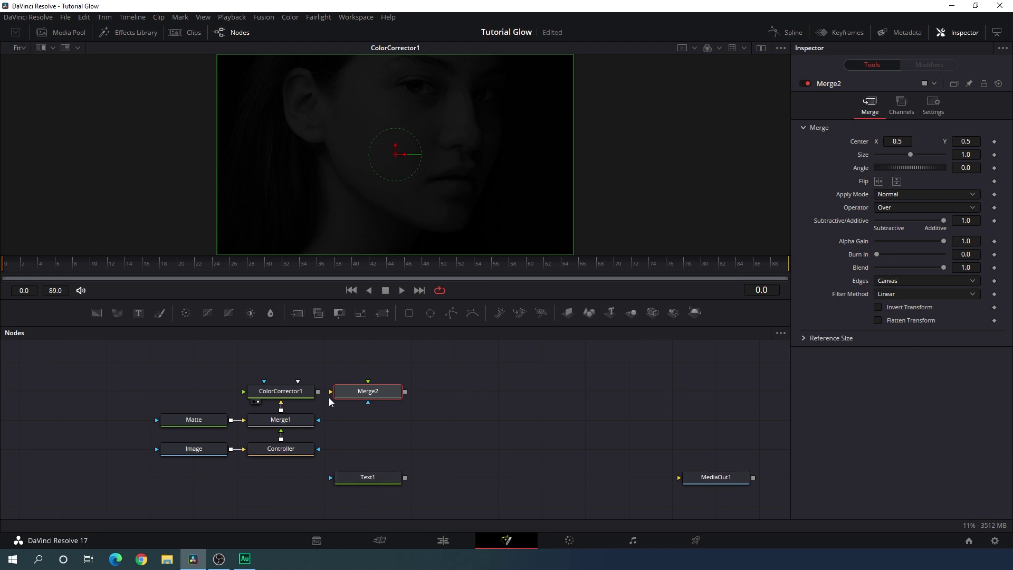
pyautogui.moveTo(331, 391); pyautogui.dragTo(283, 392)
pyautogui.moveTo(368, 381); pyautogui.dragTo(370, 475)
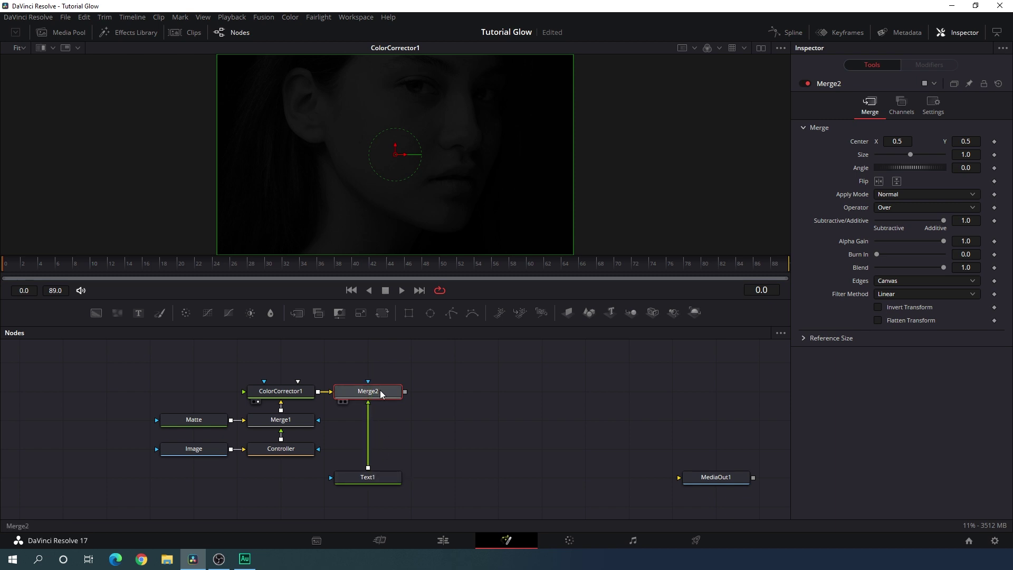
pyautogui.moveTo(381, 393); pyautogui.dragTo(410, 158)
# Step: Make Text1 read DESIGN in the Gobold font at size 0.35
pyautogui.click(389, 481)
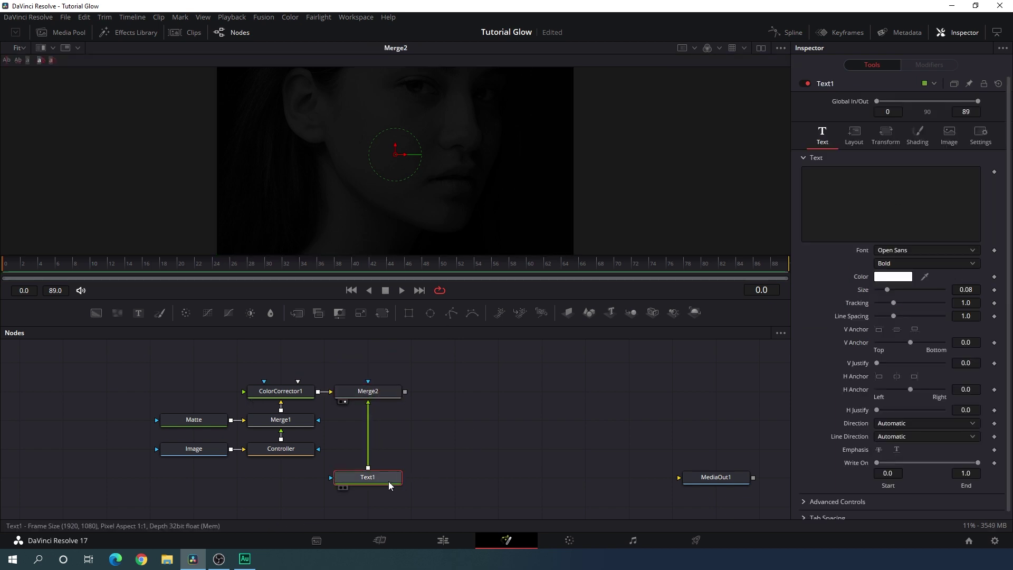
pyautogui.click(846, 202)
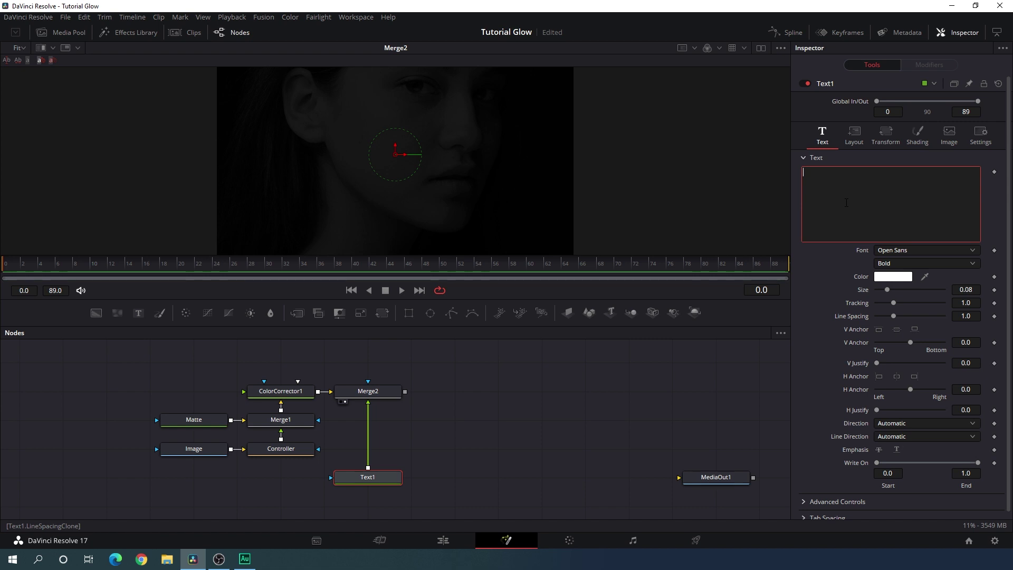
pyautogui.write('DESIGN')
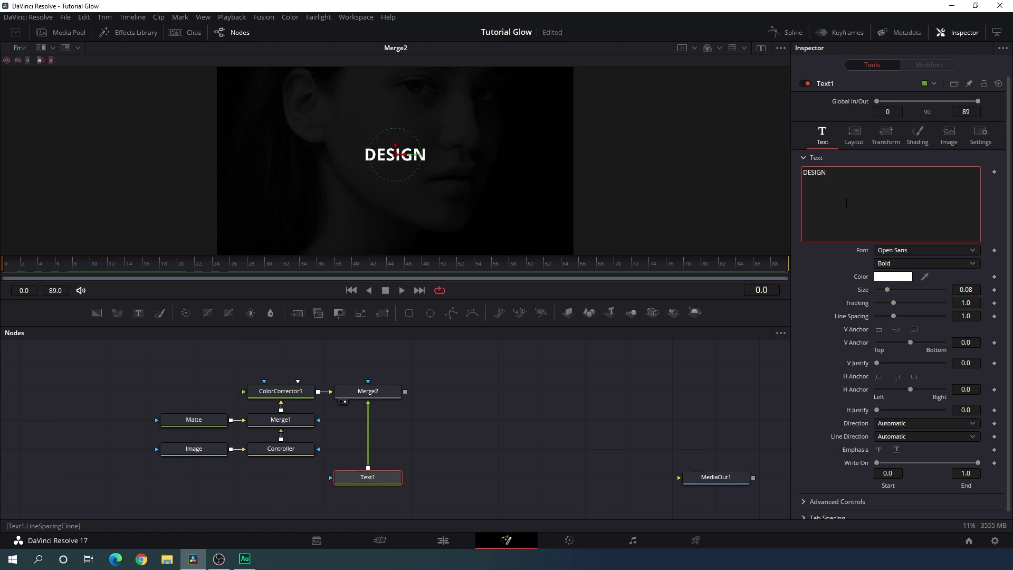
pyautogui.click(902, 251)
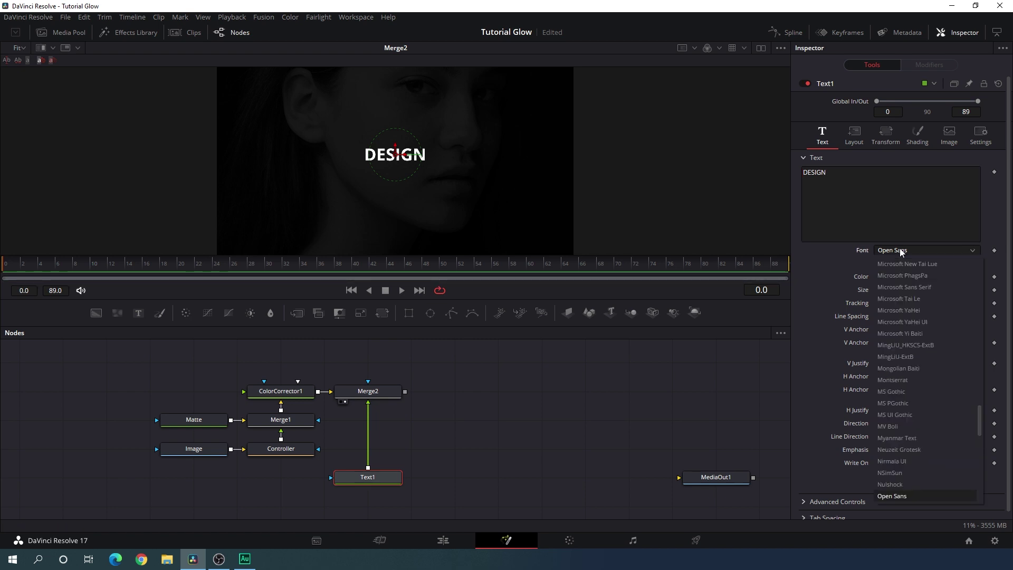
pyautogui.scroll(10, 902, 343)
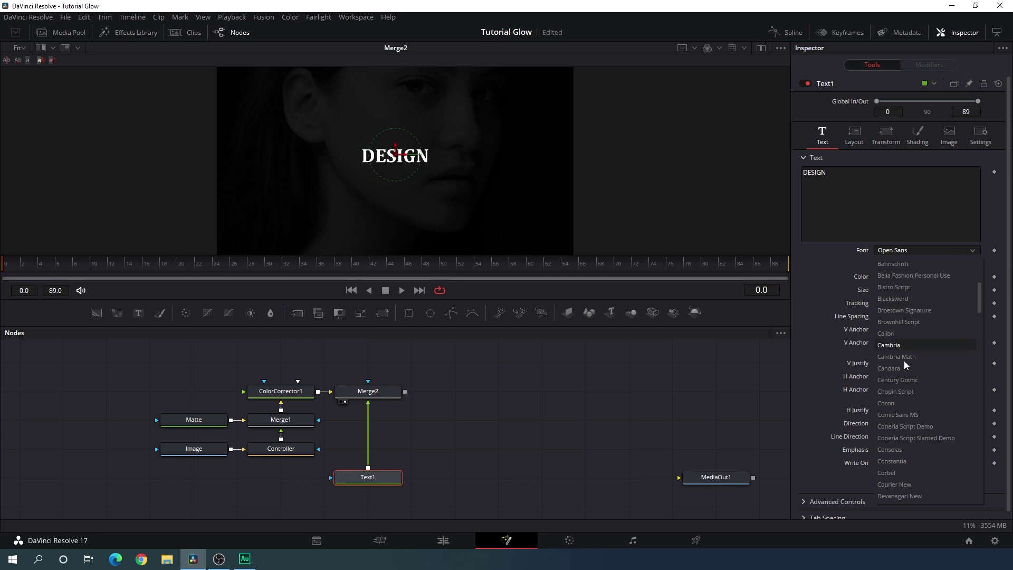
pyautogui.click(901, 405)
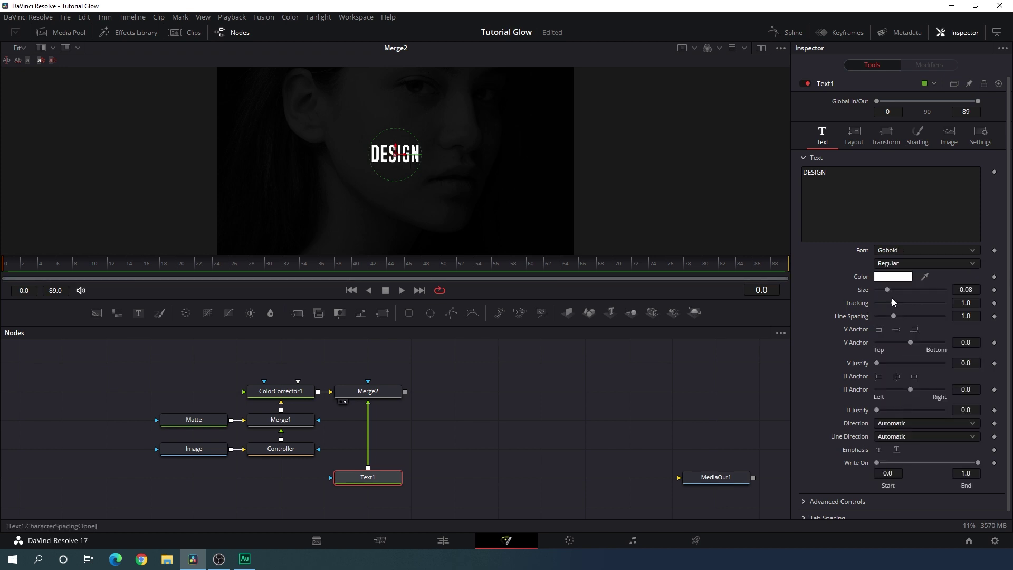
pyautogui.moveTo(889, 291); pyautogui.dragTo(921, 299)
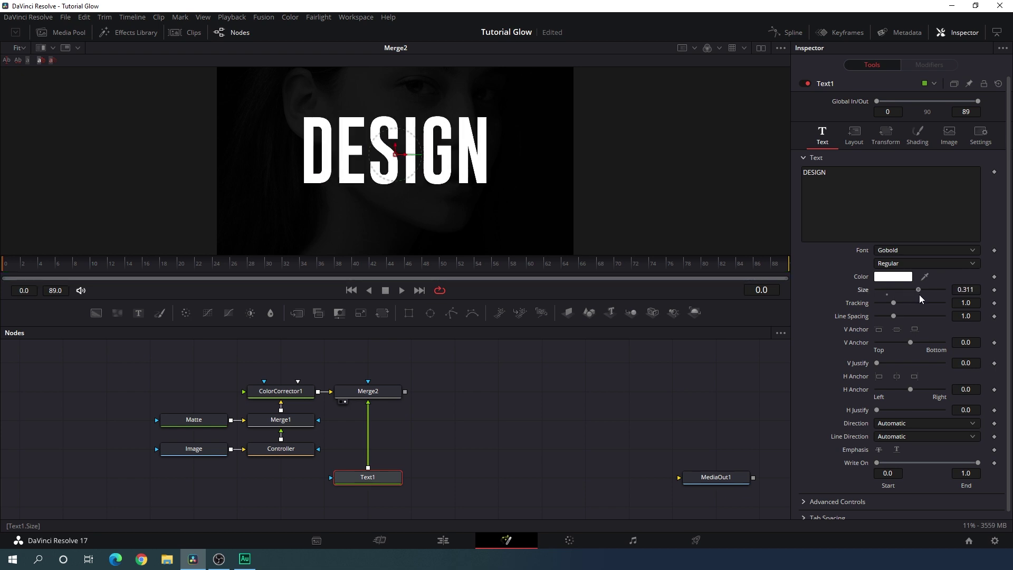
pyautogui.click(966, 289)
pyautogui.write('0.35')
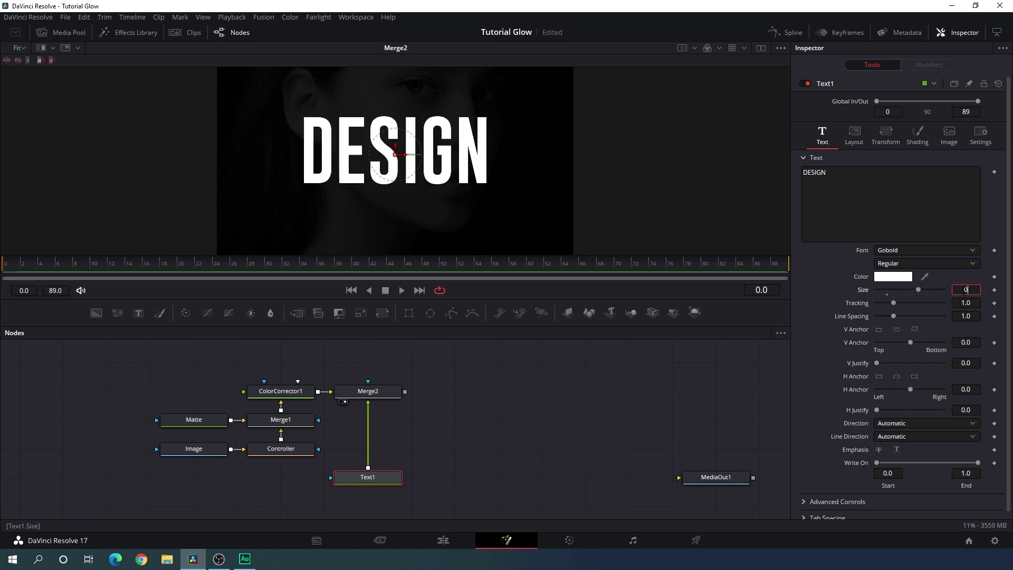
pyautogui.press('Tab')
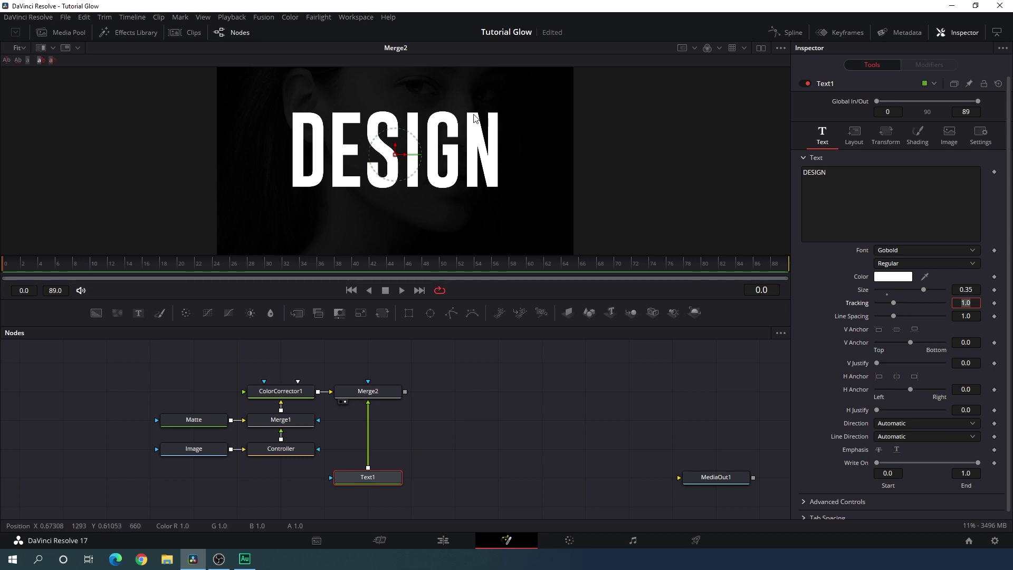
# Step: Show the safe-area and centre guides over the viewer frame
pyautogui.rightClick(413, 97)
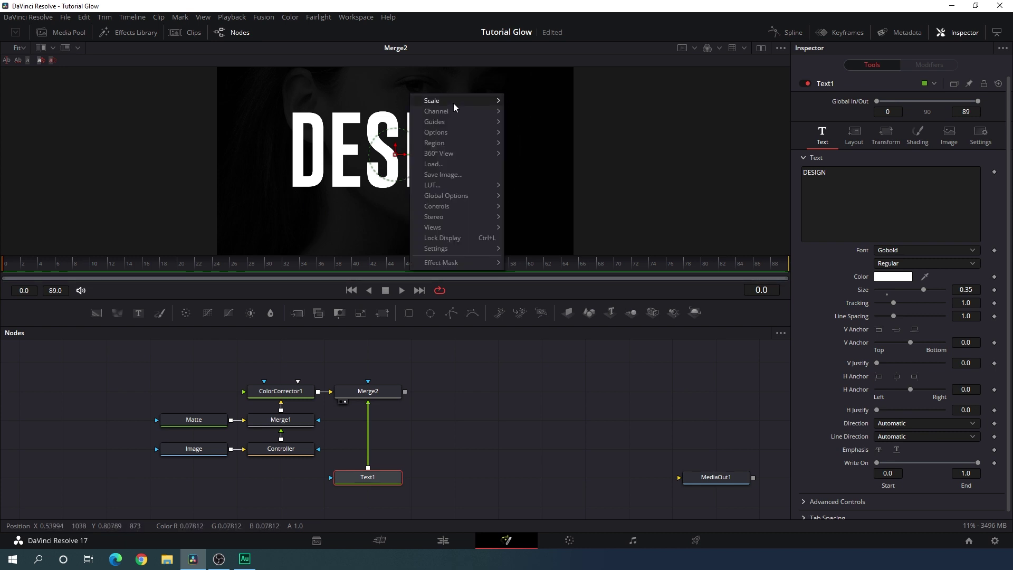
pyautogui.moveTo(442, 124)
pyautogui.click(543, 125)
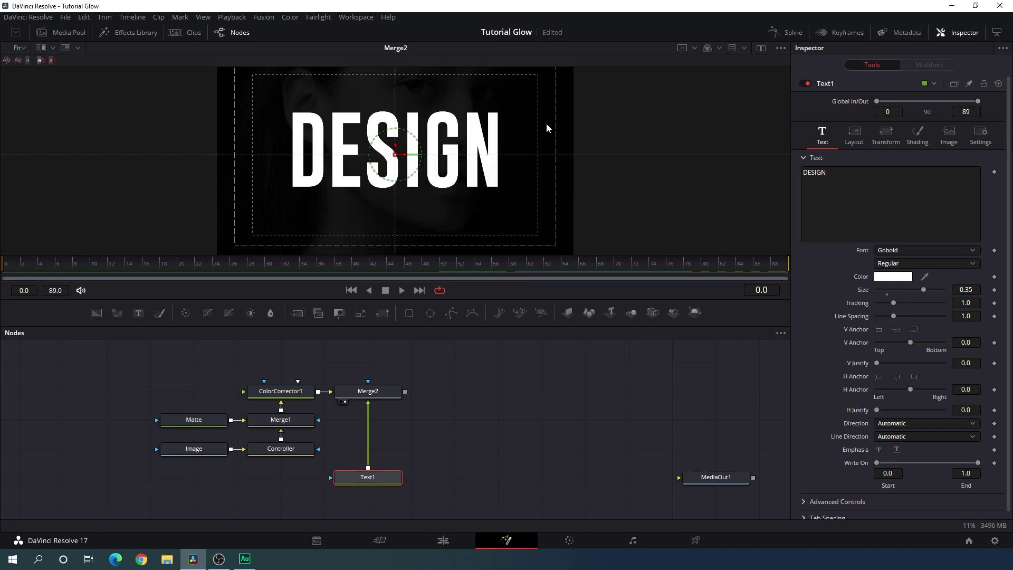
# Step: Nudge the DESIGN title slightly lower and fit the whole frame back in the viewer
pyautogui.scroll(3, 417, 151)
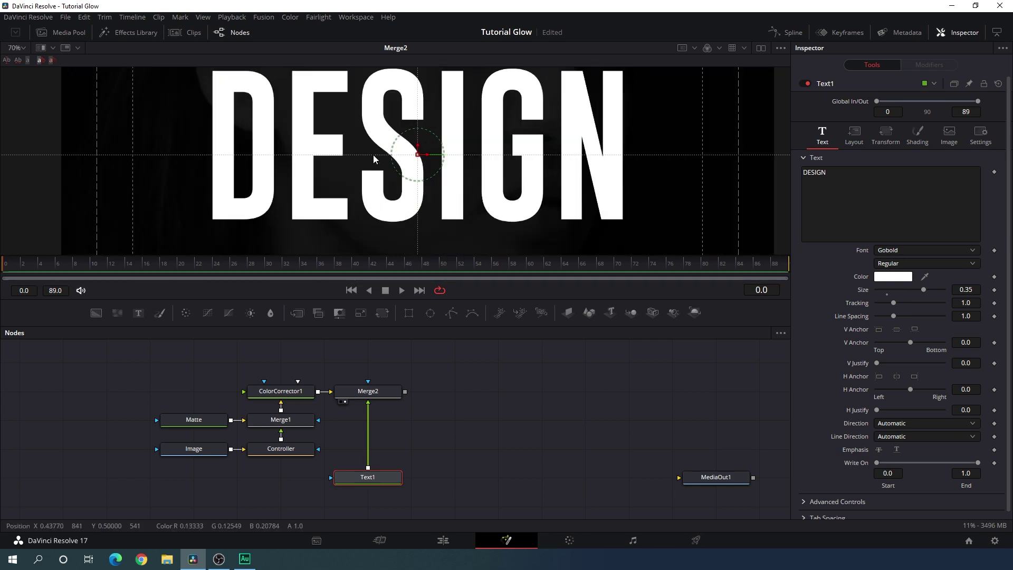
pyautogui.moveTo(417, 149); pyautogui.dragTo(422, 157)
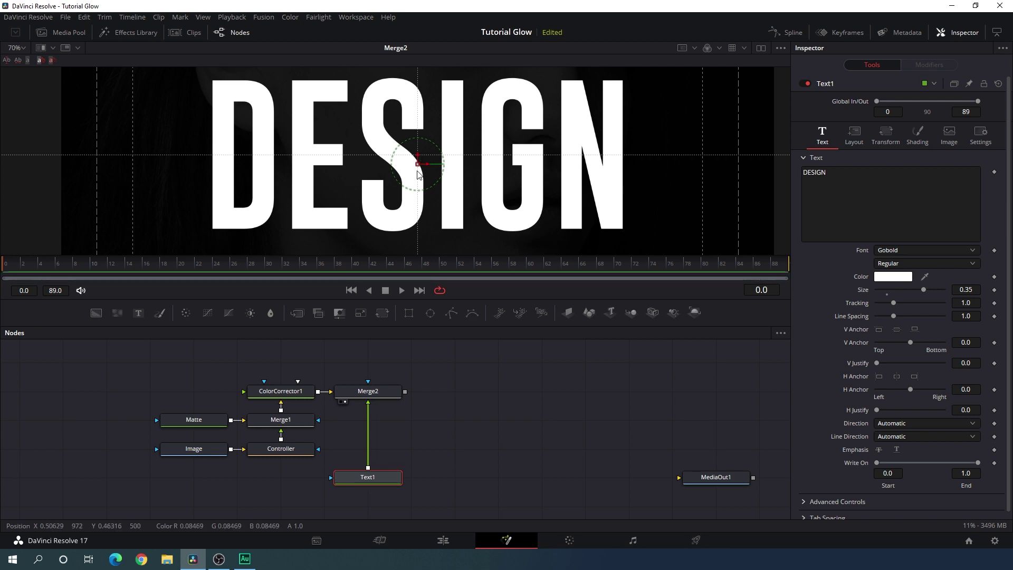
pyautogui.click(21, 47)
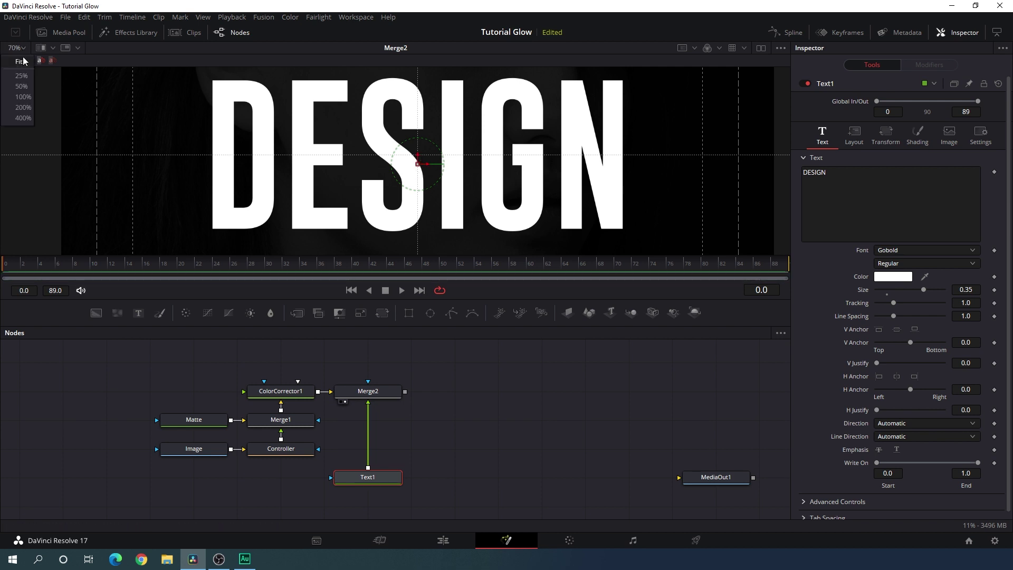
pyautogui.click(19, 61)
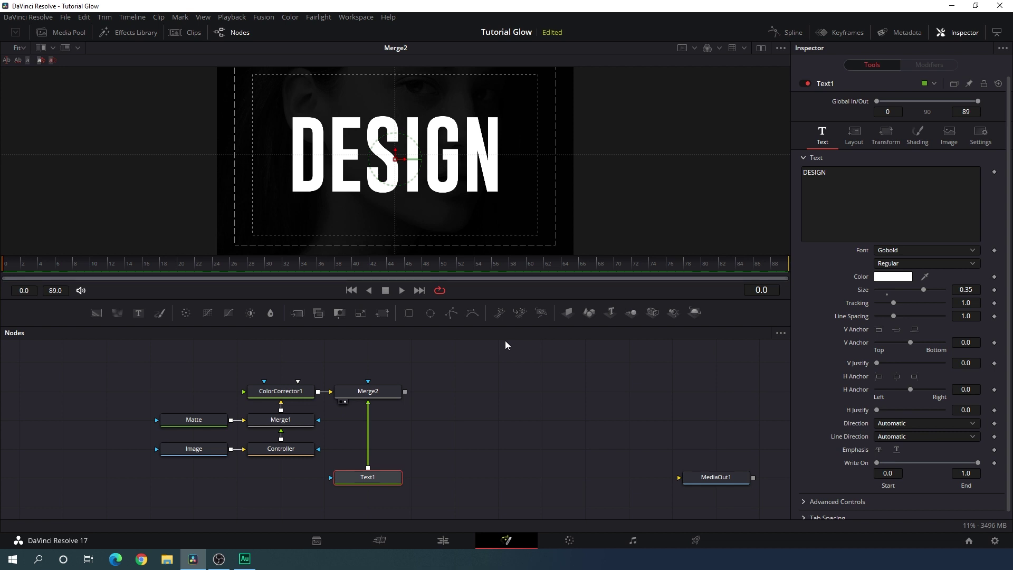
pyautogui.moveTo(369, 480)
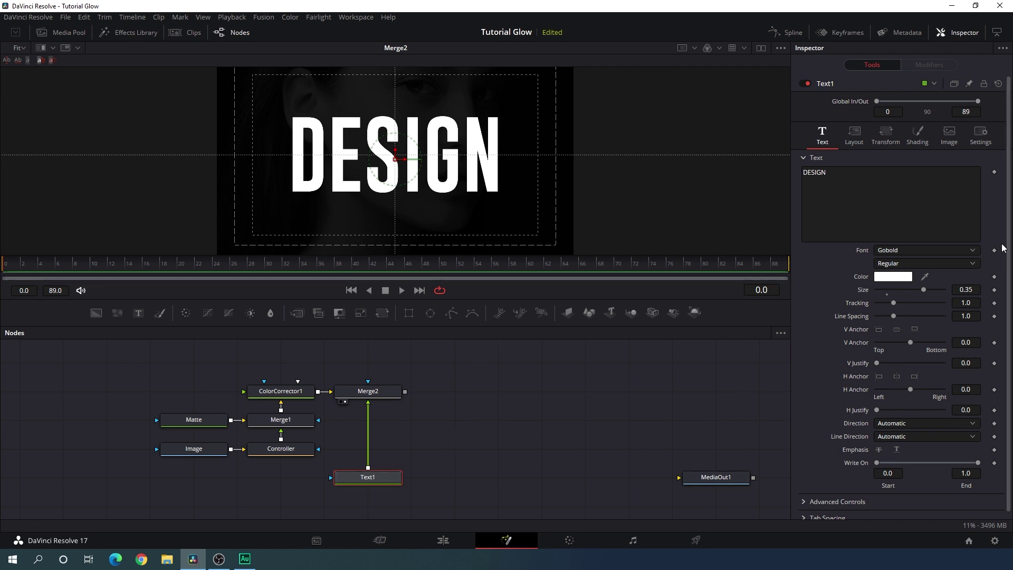
# Step: Set Text1's Shading opacity to 0.1, then deselect the node
pyautogui.click(918, 135)
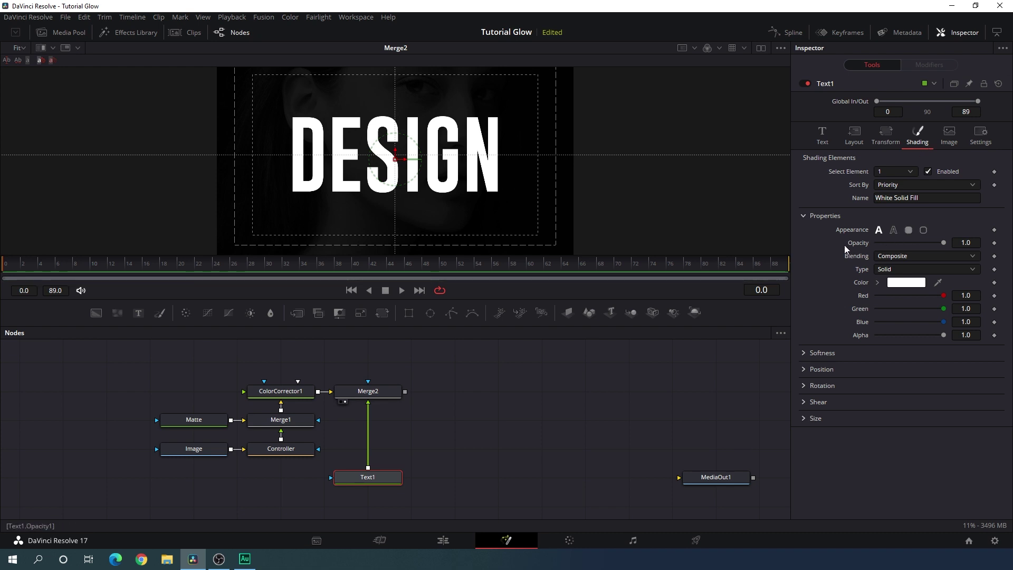
pyautogui.moveTo(943, 243); pyautogui.dragTo(893, 252)
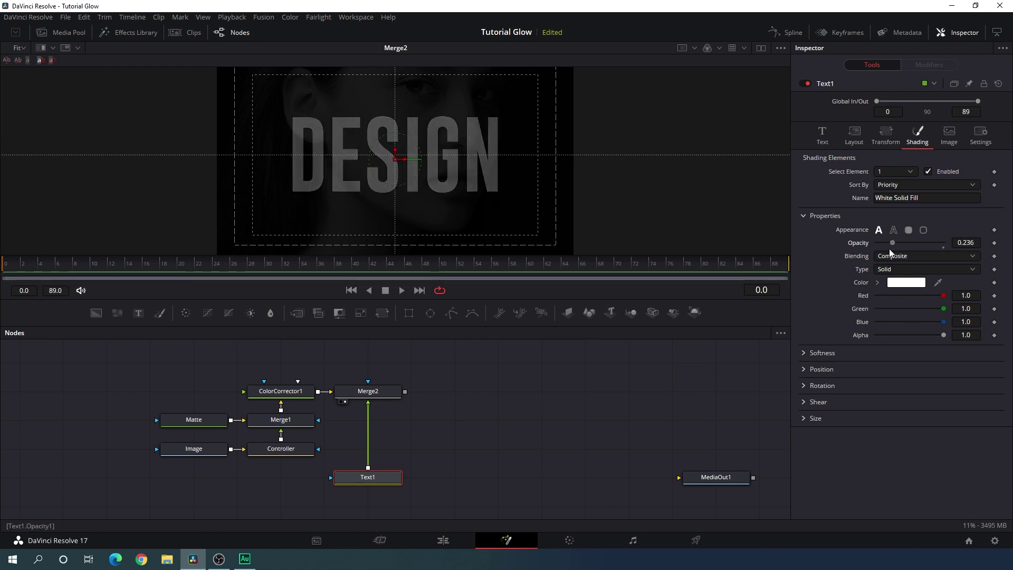
pyautogui.click(966, 243)
pyautogui.write('0.1')
pyautogui.press('Tab')
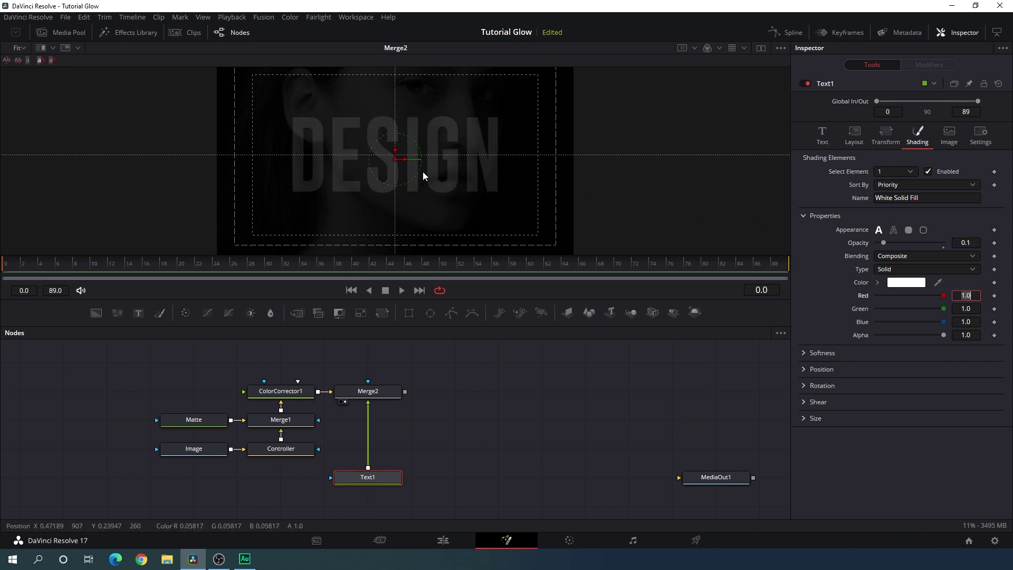
pyautogui.click(486, 335)
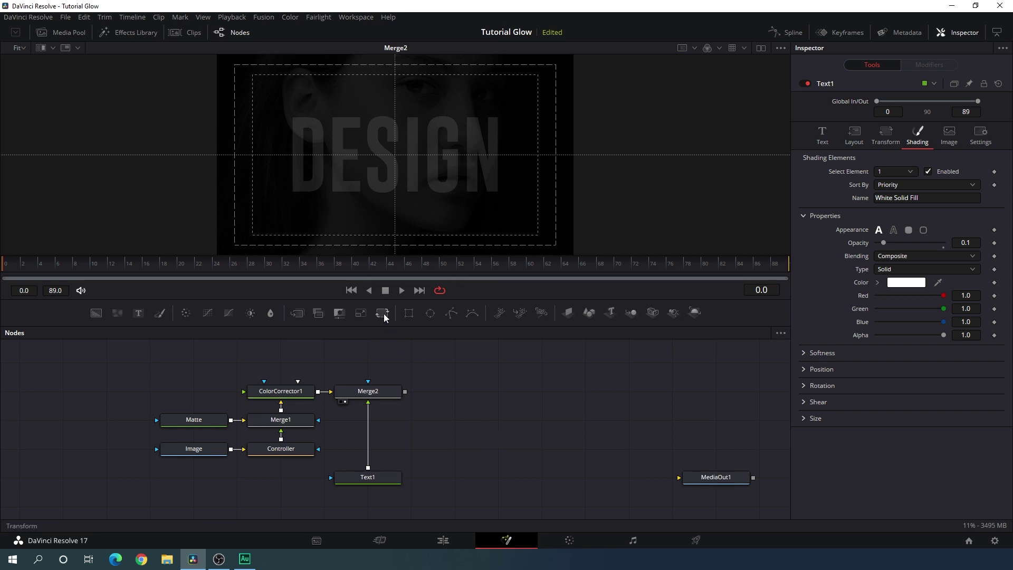
# Step: Insert a Transform node on the Text1–Merge2 link and rename it Animation_01
pyautogui.moveTo(384, 317); pyautogui.dragTo(497, 433)
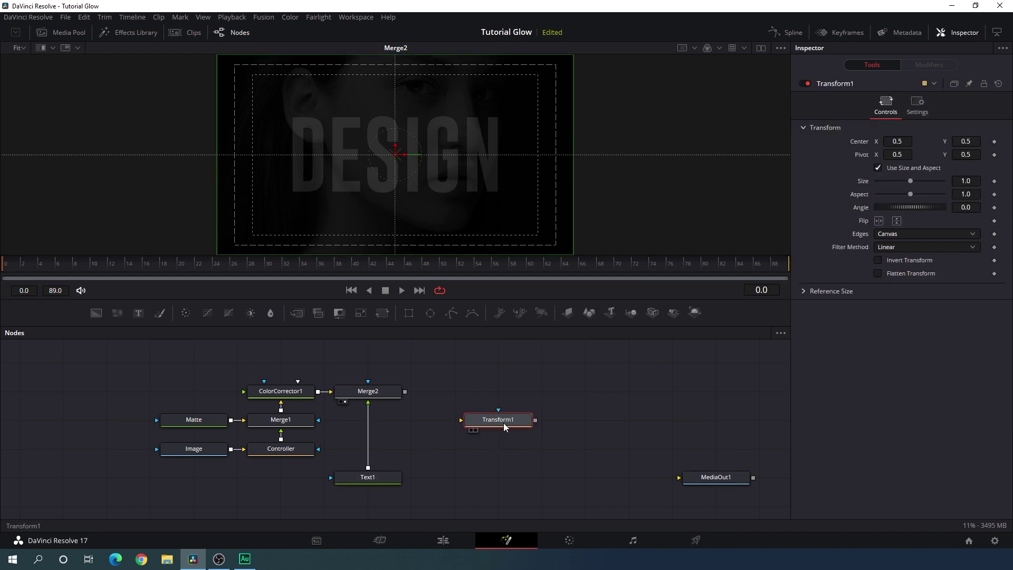
pyautogui.moveTo(501, 421); pyautogui.dragTo(380, 458)
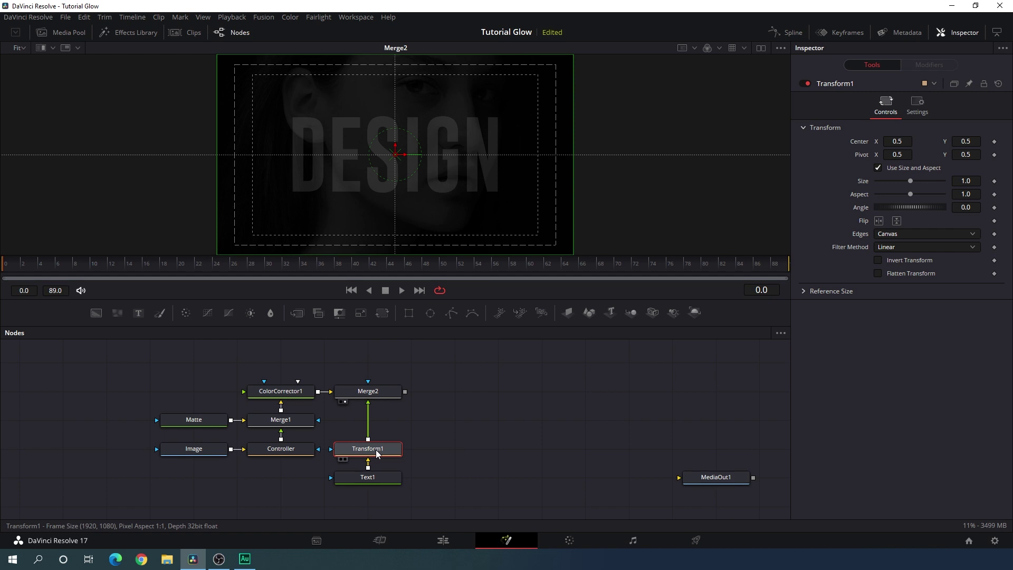
pyautogui.rightClick(378, 454)
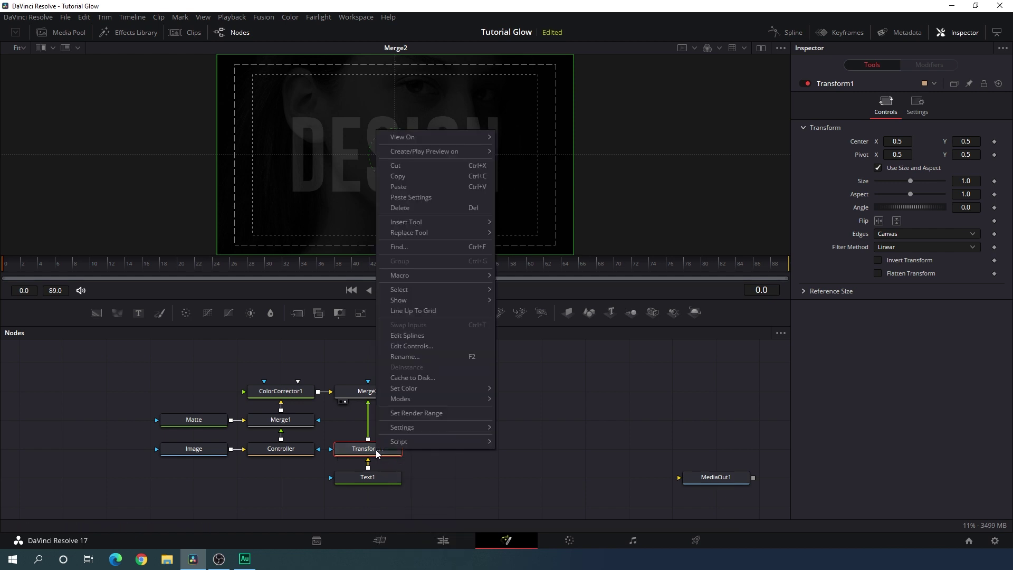
pyautogui.click(413, 361)
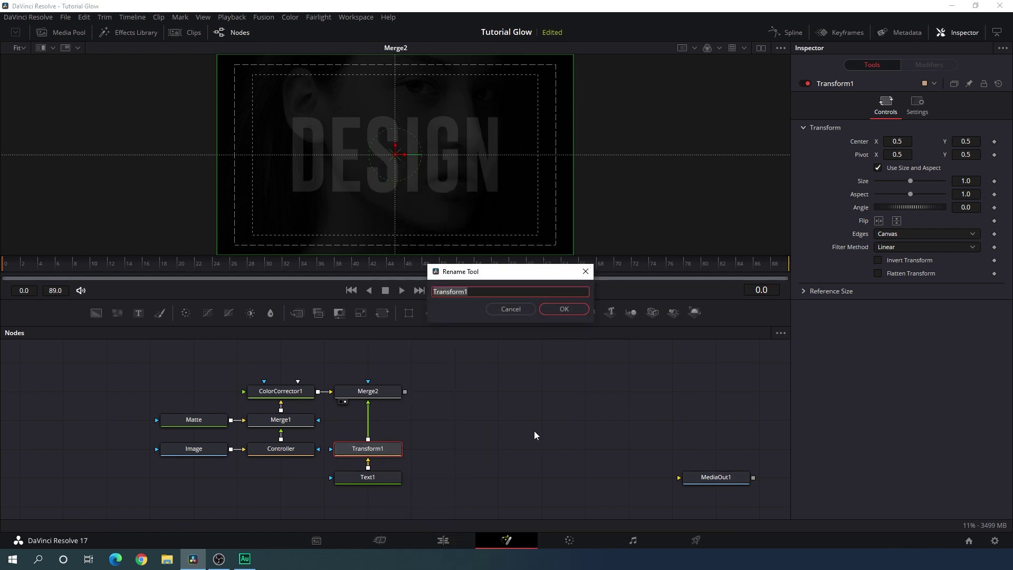
pyautogui.write('Animation_01')
pyautogui.press('Return')
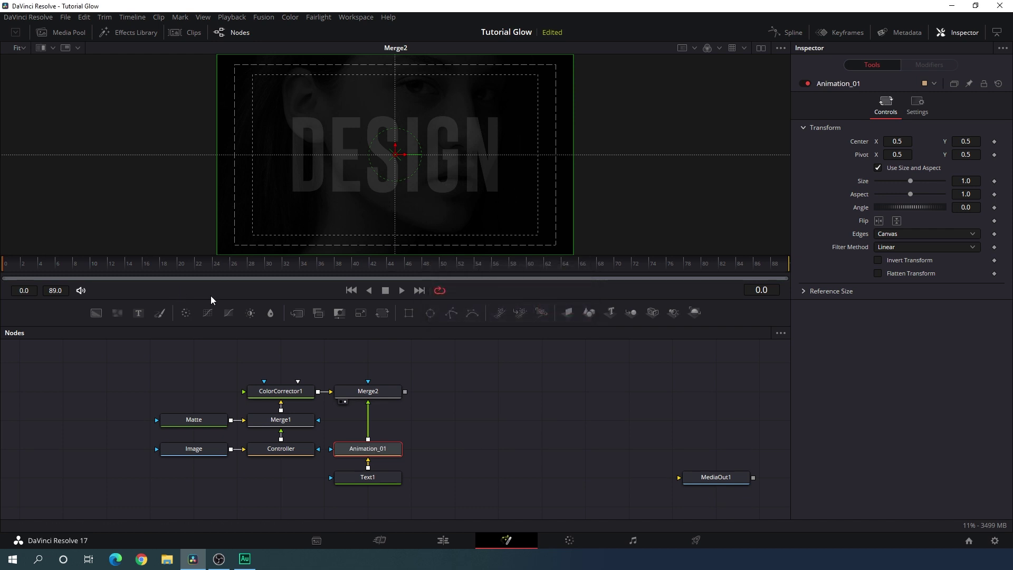
pyautogui.click(270, 270)
# Step: Keyframe Animation_01's Center at its resting position on frames 30 and 60
pyautogui.click(269, 273)
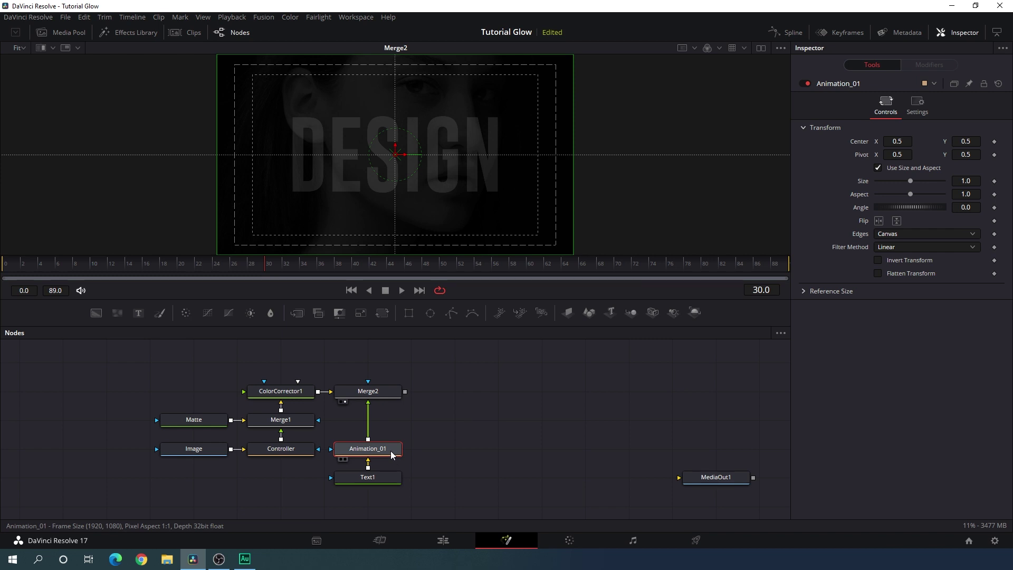
pyautogui.rightClick(860, 141)
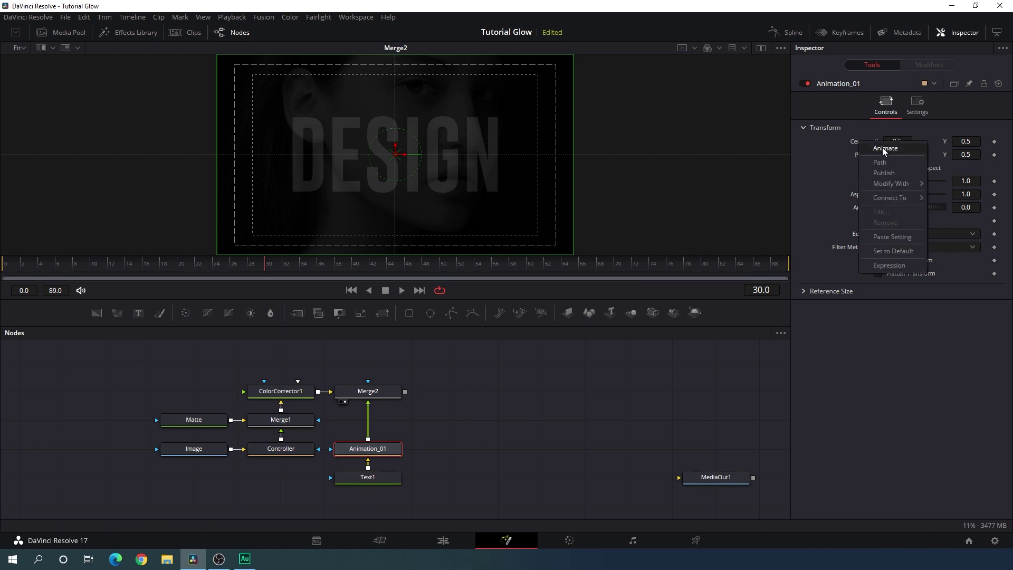
pyautogui.click(883, 148)
pyautogui.moveTo(493, 264); pyautogui.dragTo(531, 267)
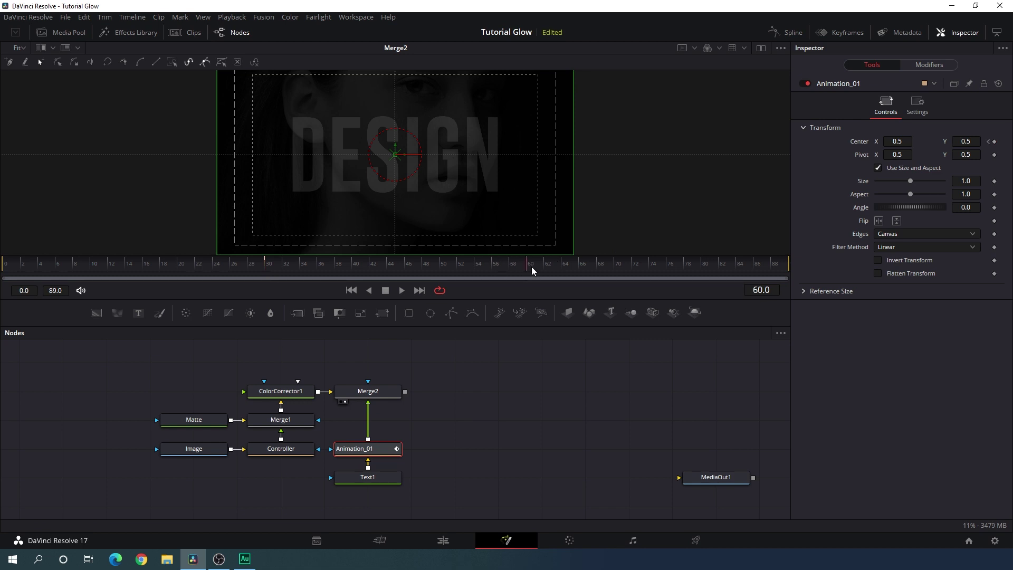
pyautogui.rightClick(858, 140)
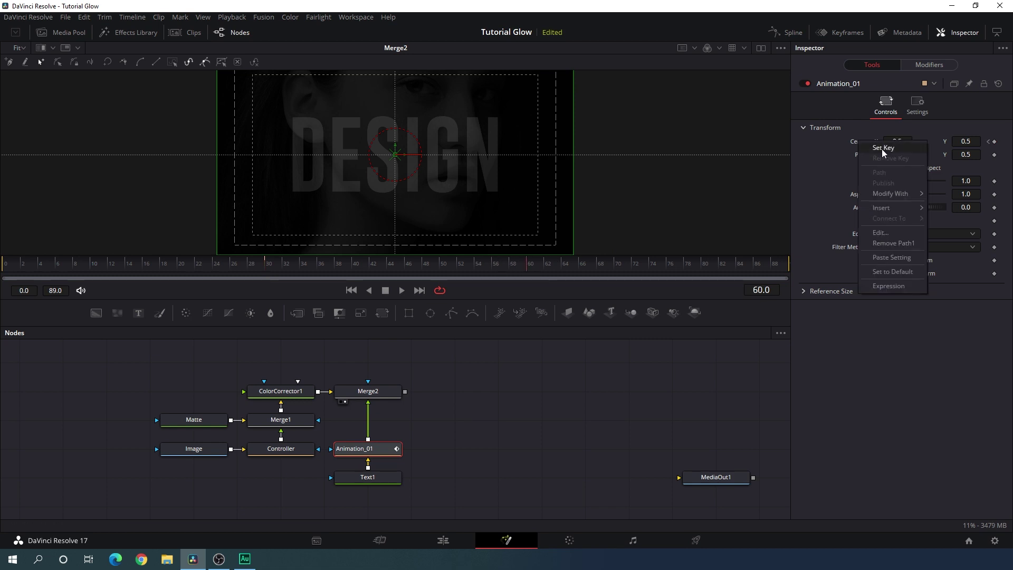
pyautogui.click(882, 149)
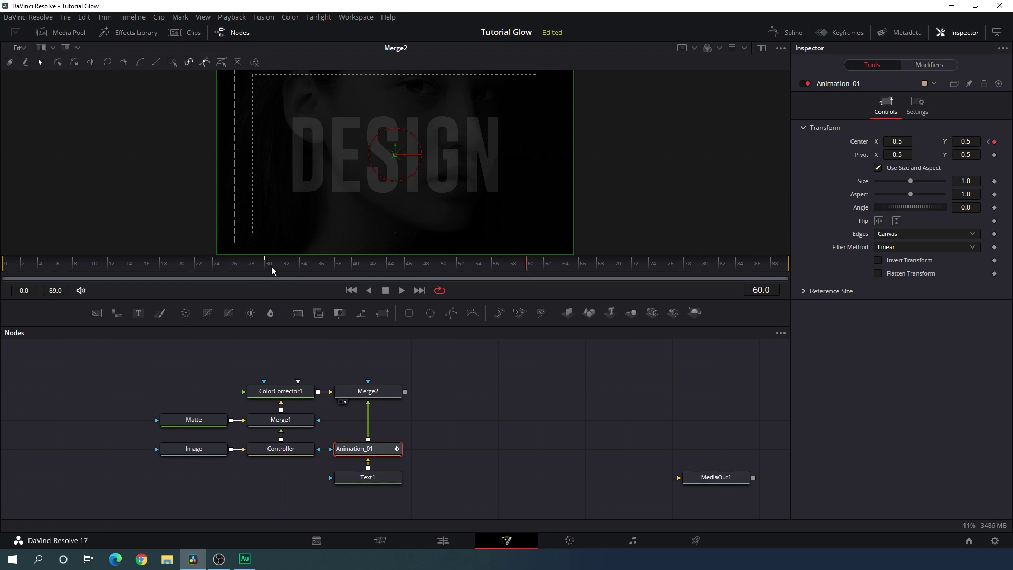
# Step: At frame 89, set Center Y to -0.5 so DESIGN exits below the frame
pyautogui.moveTo(528, 265); pyautogui.dragTo(806, 264)
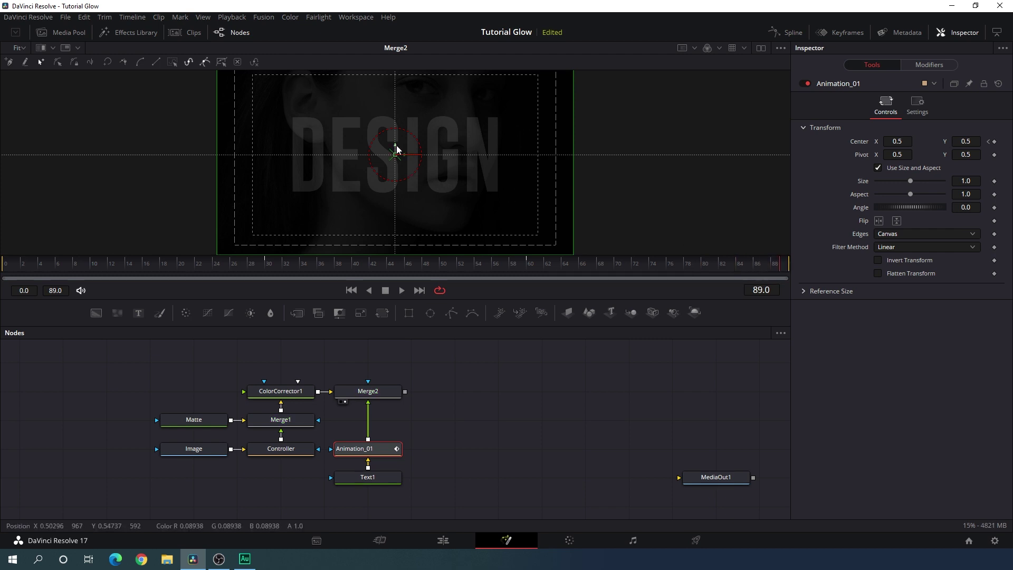
pyautogui.moveTo(397, 145); pyautogui.dragTo(398, 220)
pyautogui.moveTo(406, 154); pyautogui.dragTo(420, 286)
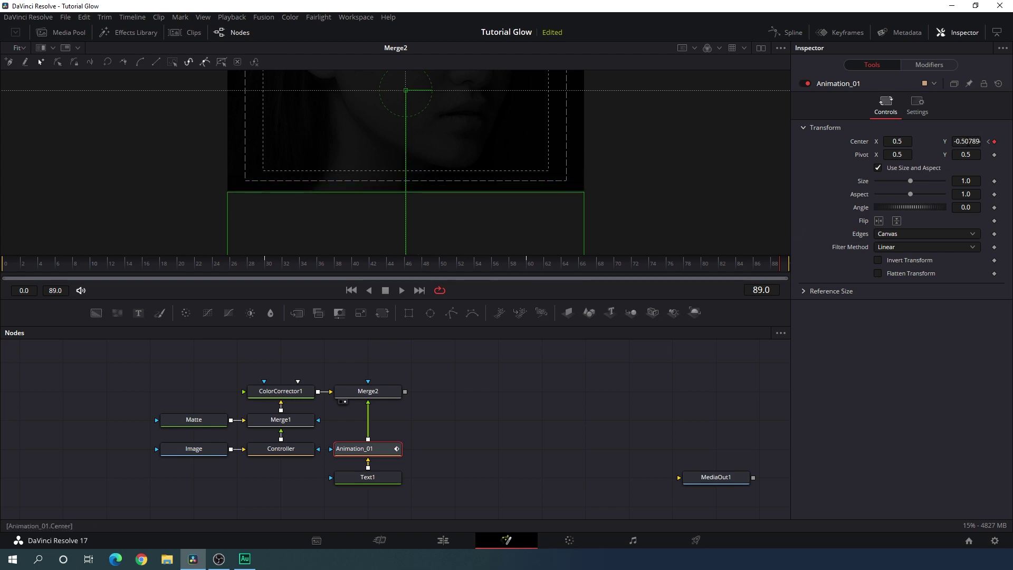
pyautogui.click(973, 142)
pyautogui.press('BackSpace')
pyautogui.write('-0.5')
pyautogui.press('Tab')
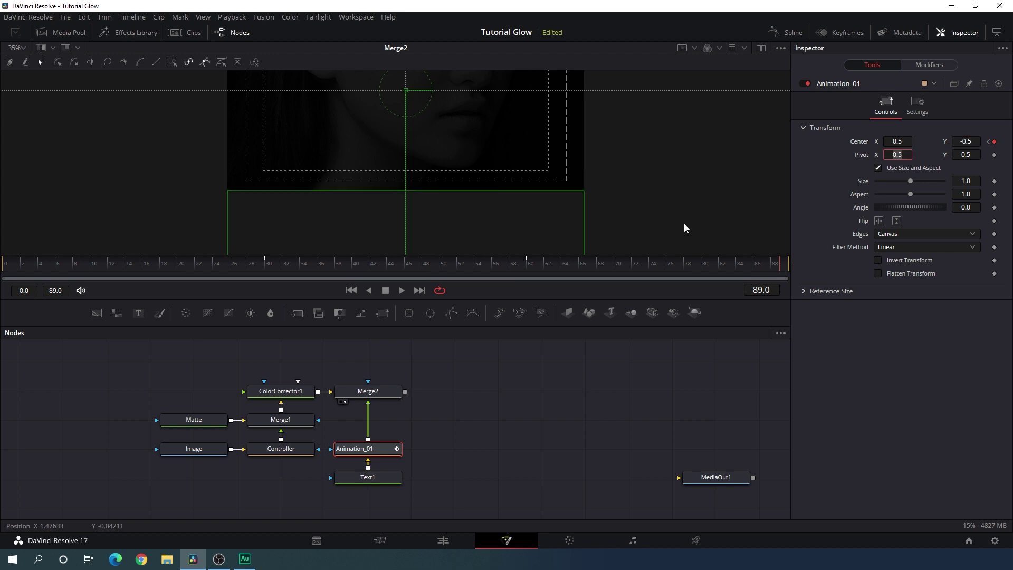
# Step: At frame 0, set Center Y to 1.5, scrub to check the drop-in, and fit the viewer
pyautogui.moveTo(284, 259); pyautogui.dragTo(30, 282)
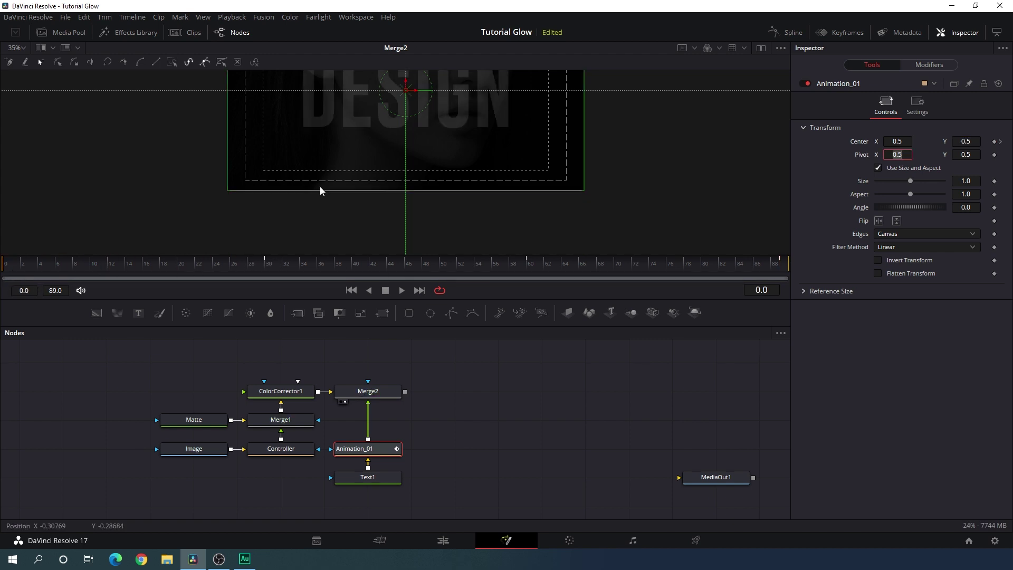
pyautogui.scroll(5, 445, 188)
pyautogui.moveTo(402, 206); pyautogui.dragTo(423, 5)
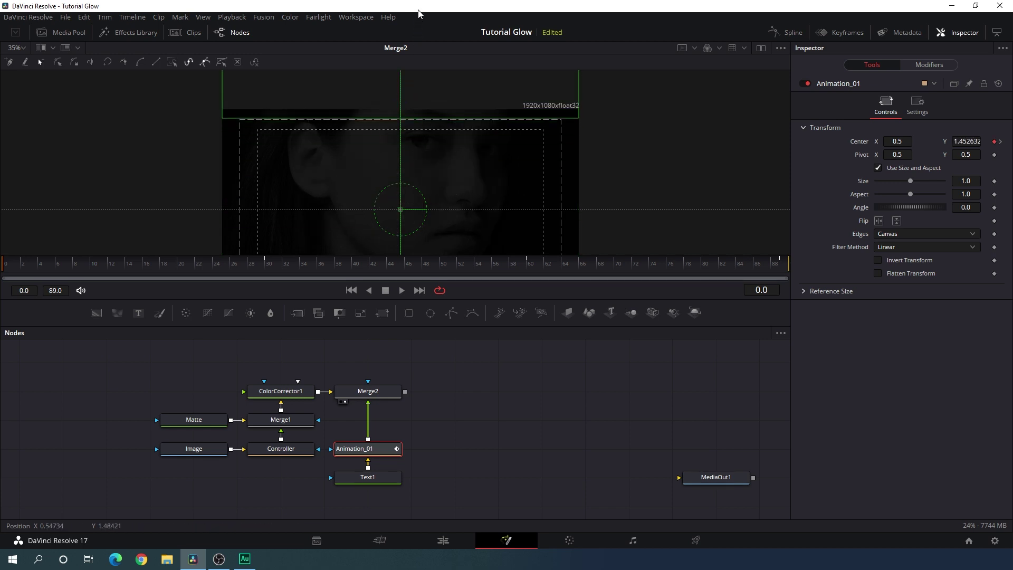
pyautogui.click(966, 141)
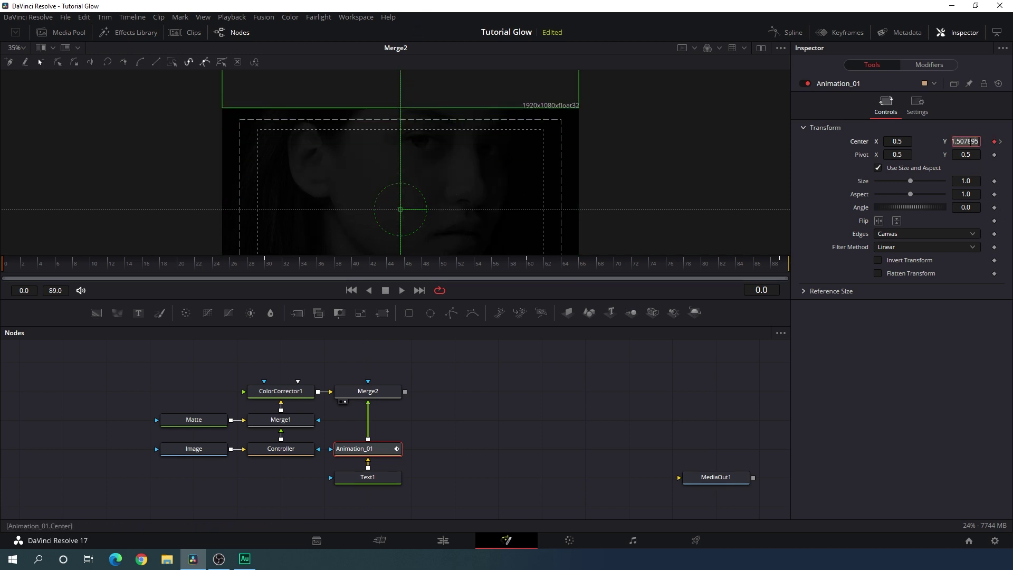
pyautogui.write('1.5')
pyautogui.press('Tab')
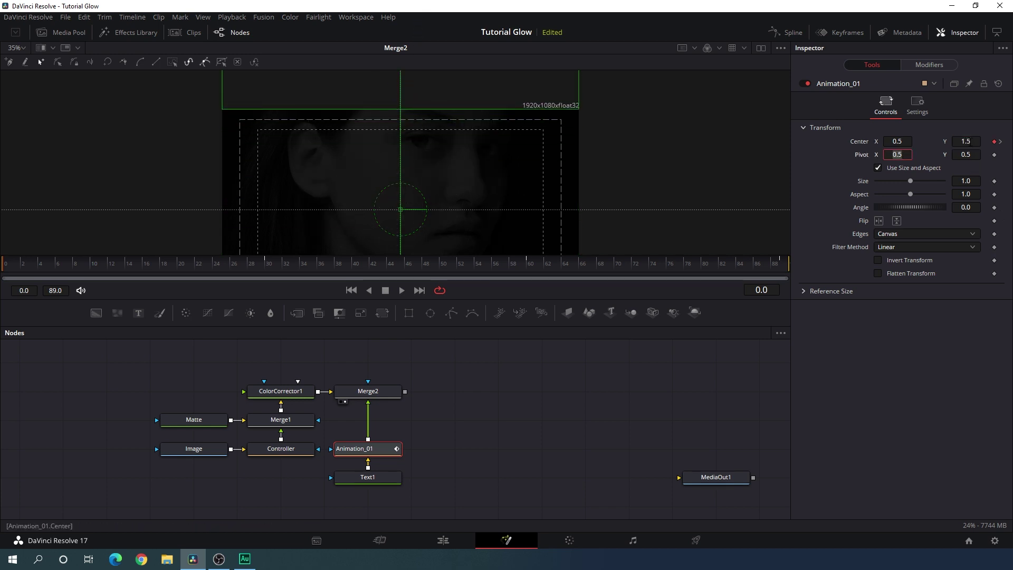
pyautogui.moveTo(132, 265); pyautogui.dragTo(684, 279)
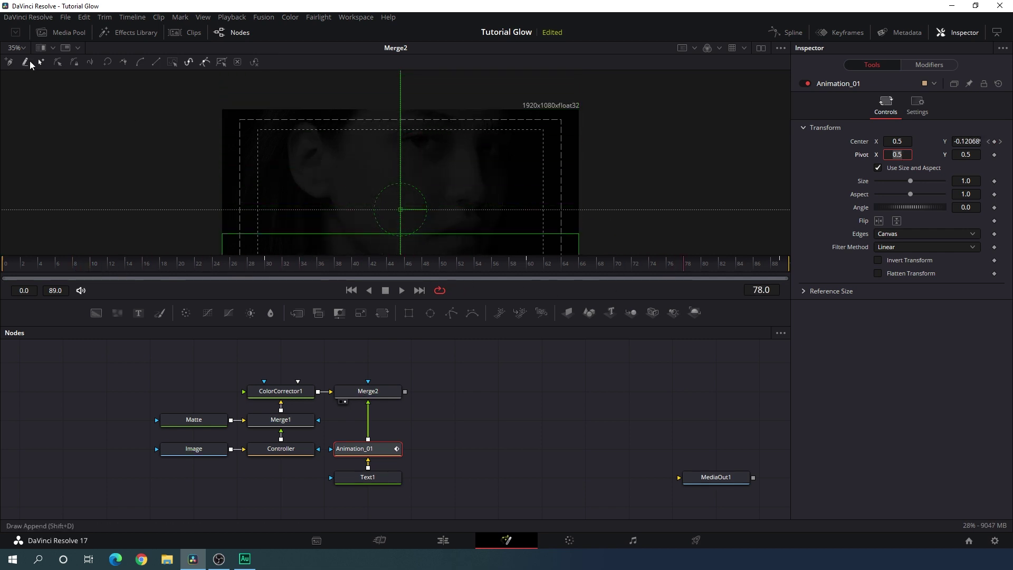
pyautogui.click(17, 48)
pyautogui.click(16, 83)
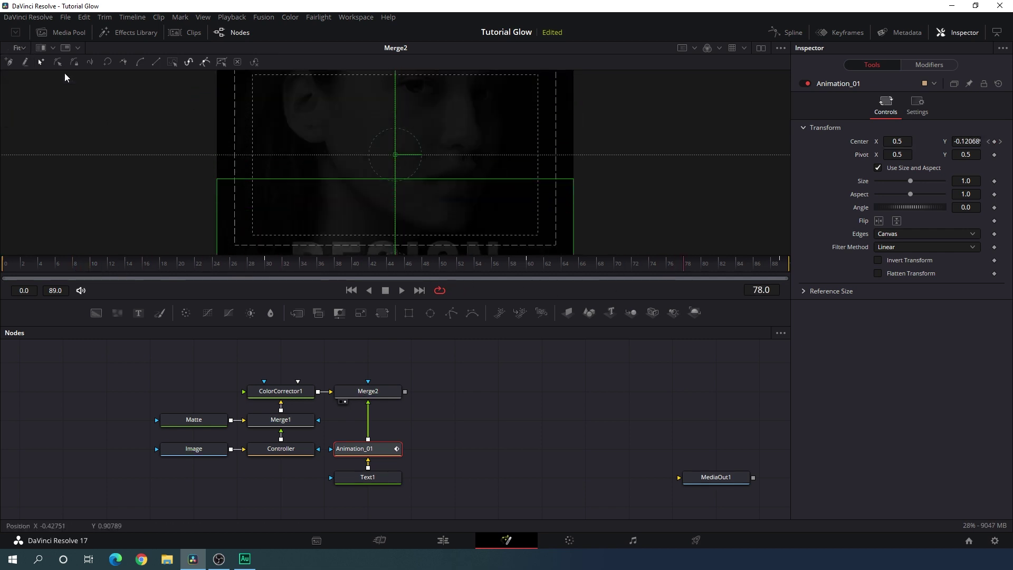
# Step: Show Animation_01's Center curve in the Spline editor and smooth all four keyframes
pyautogui.click(798, 35)
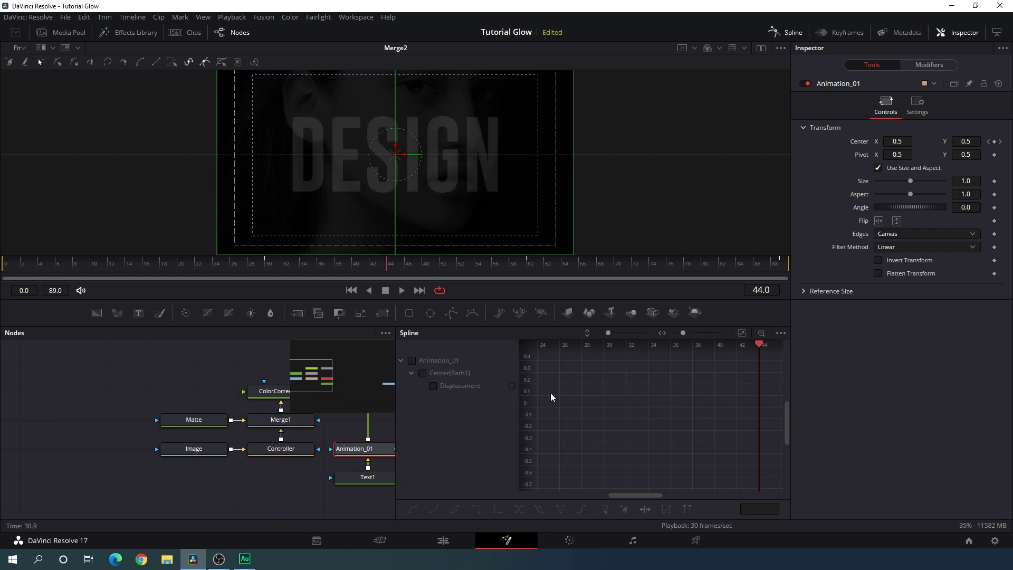
pyautogui.click(412, 361)
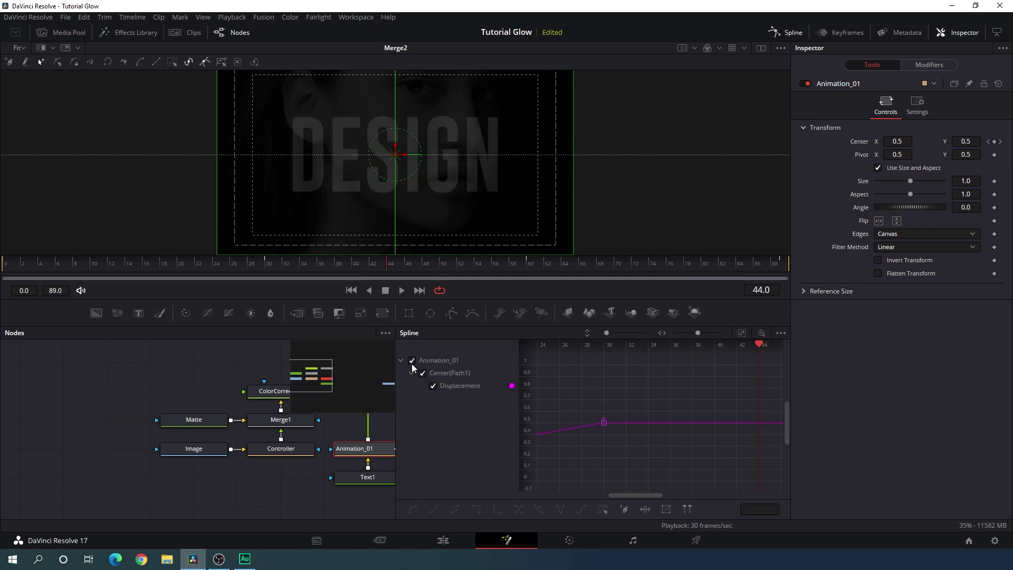
pyautogui.click(401, 361)
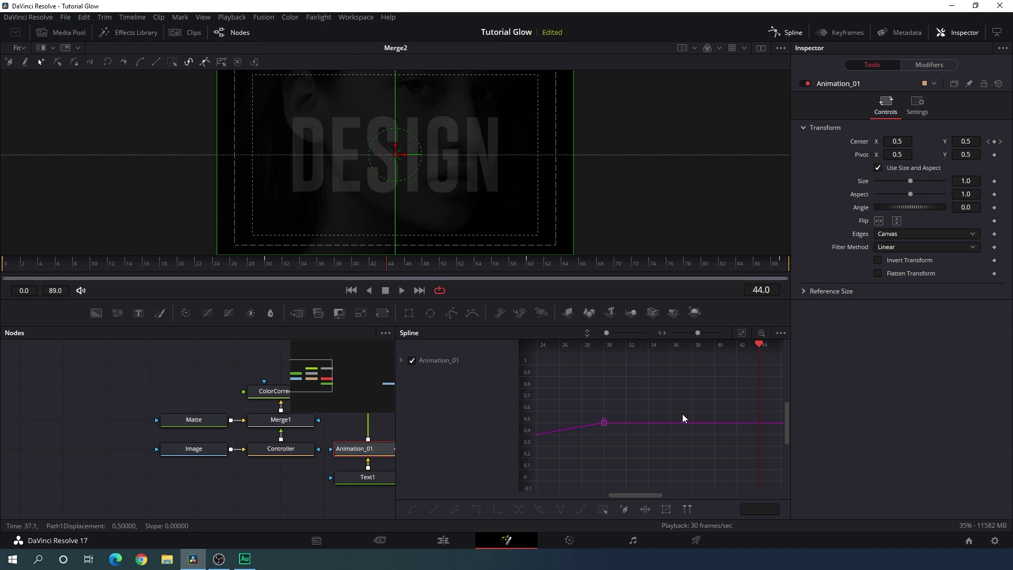
pyautogui.press('F4')
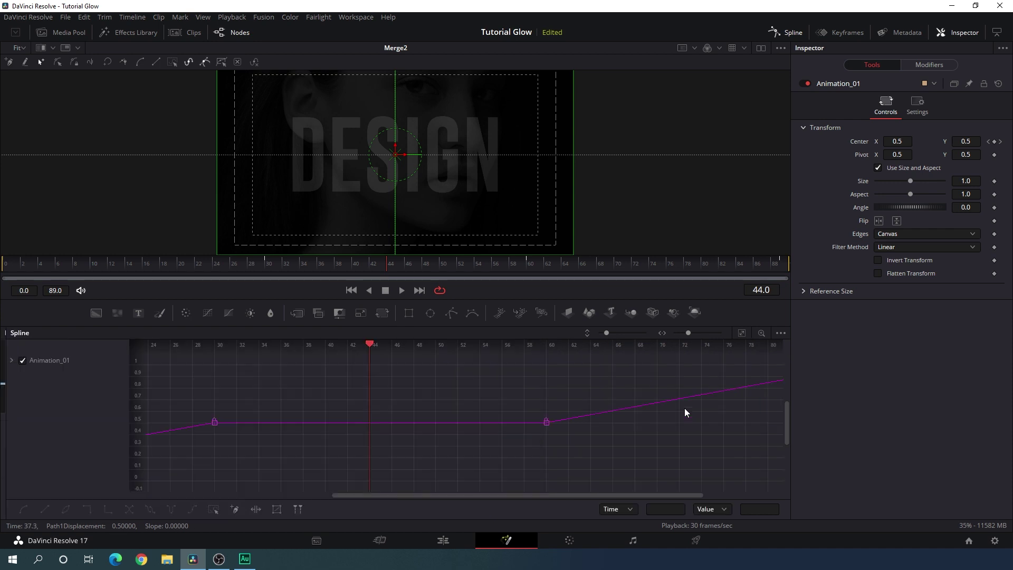
pyautogui.click(742, 332)
pyautogui.moveTo(742, 360); pyautogui.dragTo(522, 435)
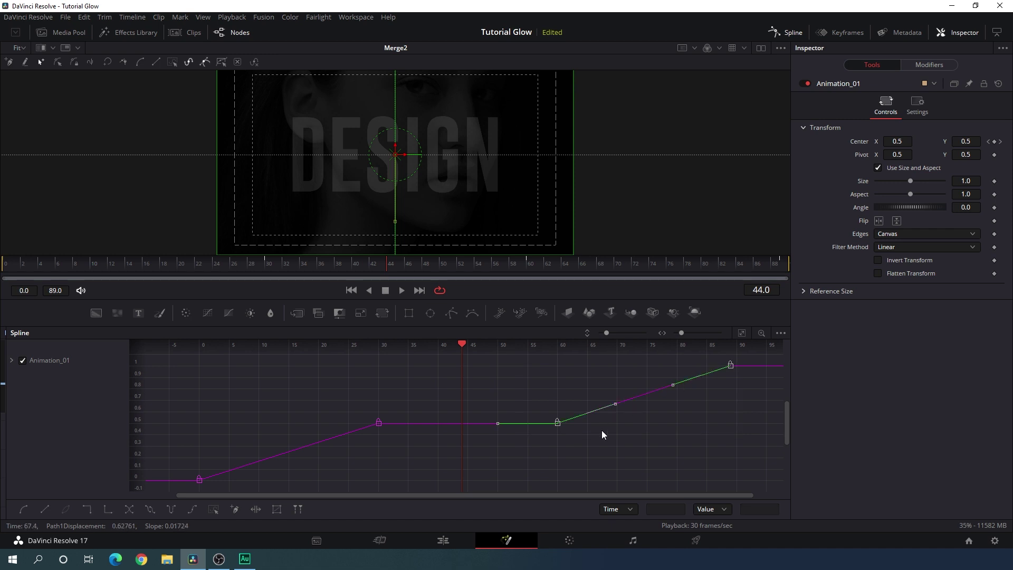
pyautogui.hotkey('shift', 's')
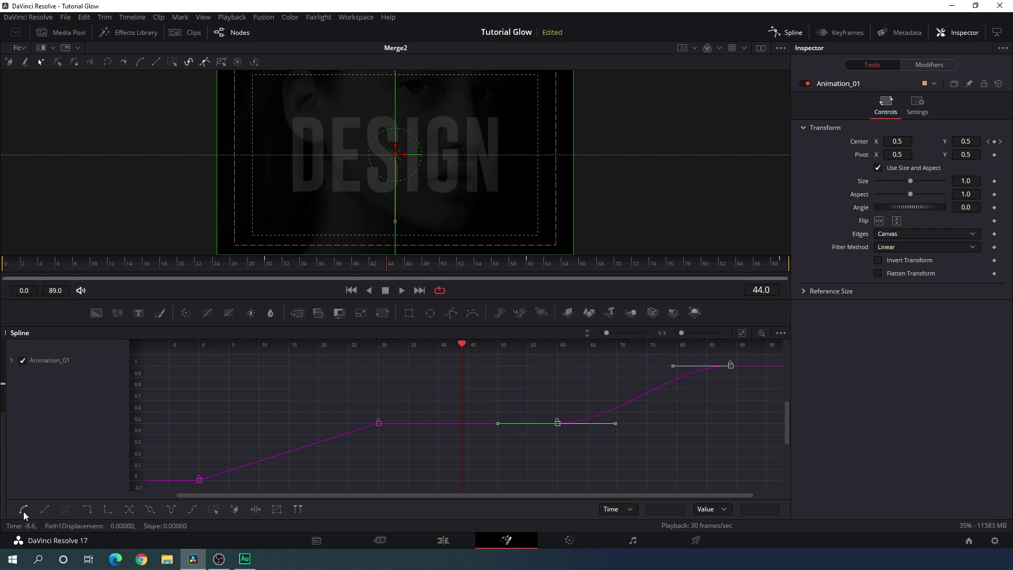
pyautogui.moveTo(397, 408); pyautogui.dragTo(185, 486)
pyautogui.hotkey('shift', 's')
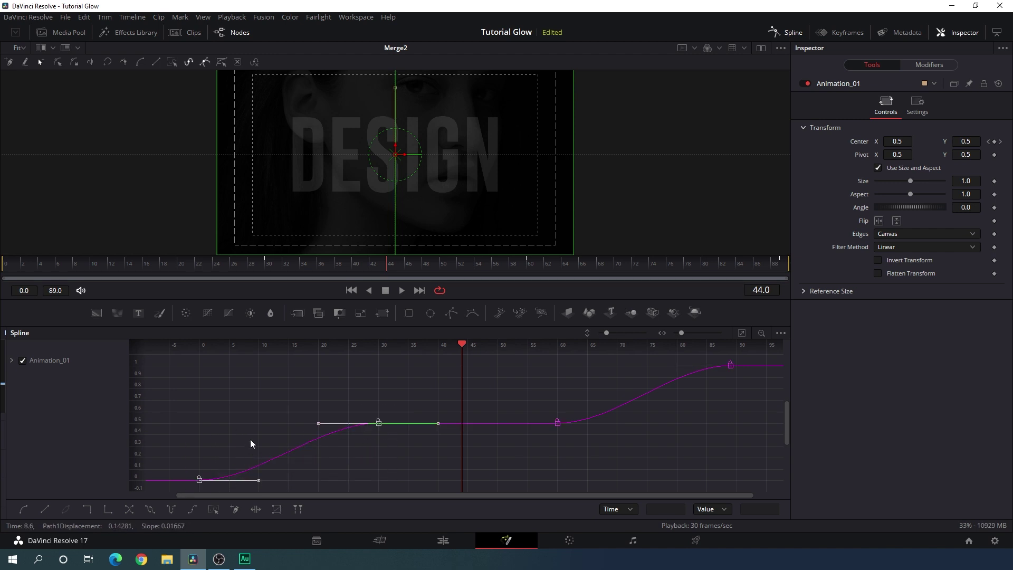
# Step: Reshape the Bezier handles for a gentle settle at frame 30 and a late, steep exit
pyautogui.moveTo(462, 344); pyautogui.dragTo(198, 362)
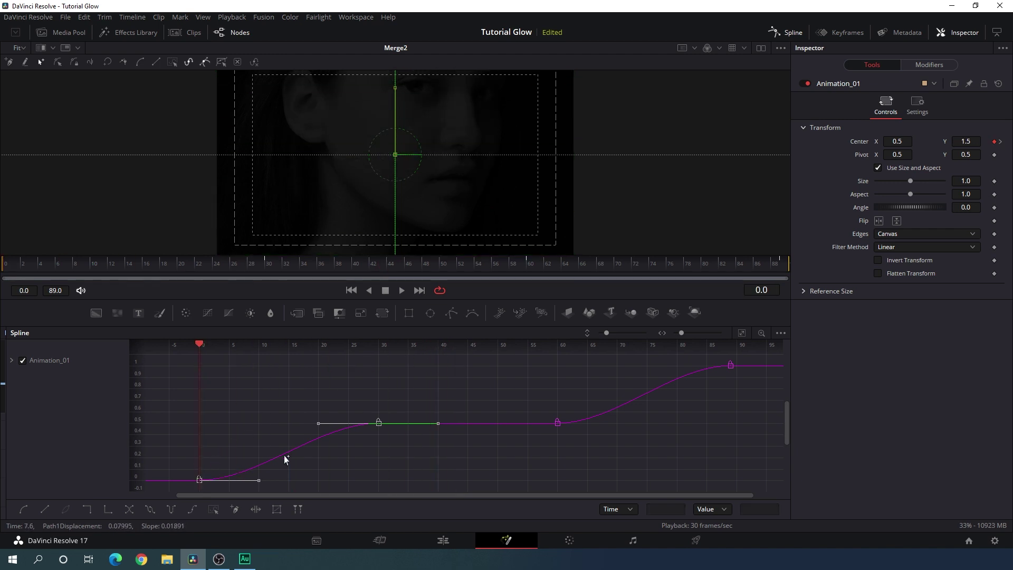
pyautogui.moveTo(319, 423); pyautogui.dragTo(197, 424)
pyautogui.moveTo(259, 480); pyautogui.dragTo(208, 464)
pyautogui.moveTo(199, 344); pyautogui.dragTo(730, 394)
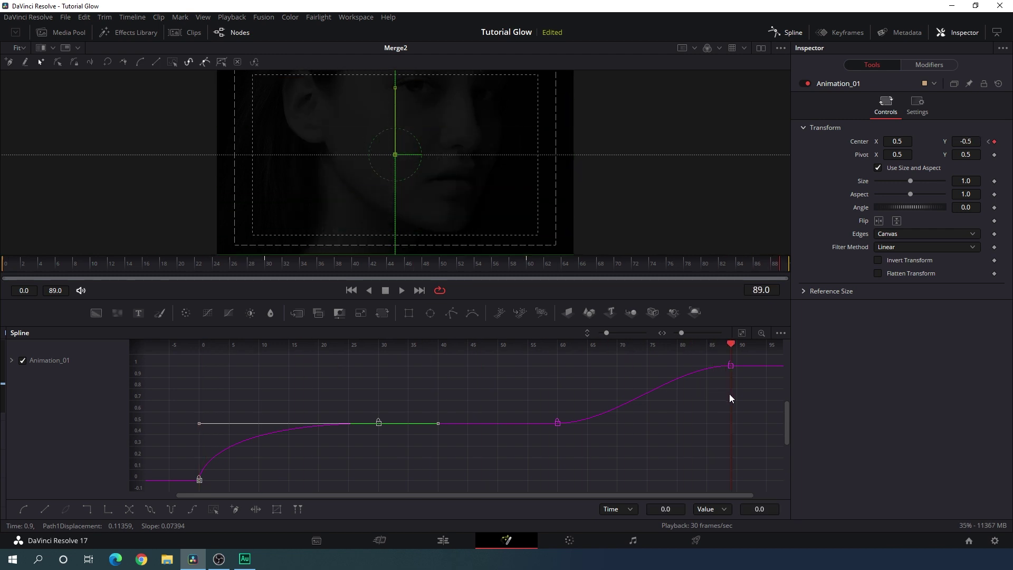
pyautogui.moveTo(586, 388); pyautogui.dragTo(546, 440)
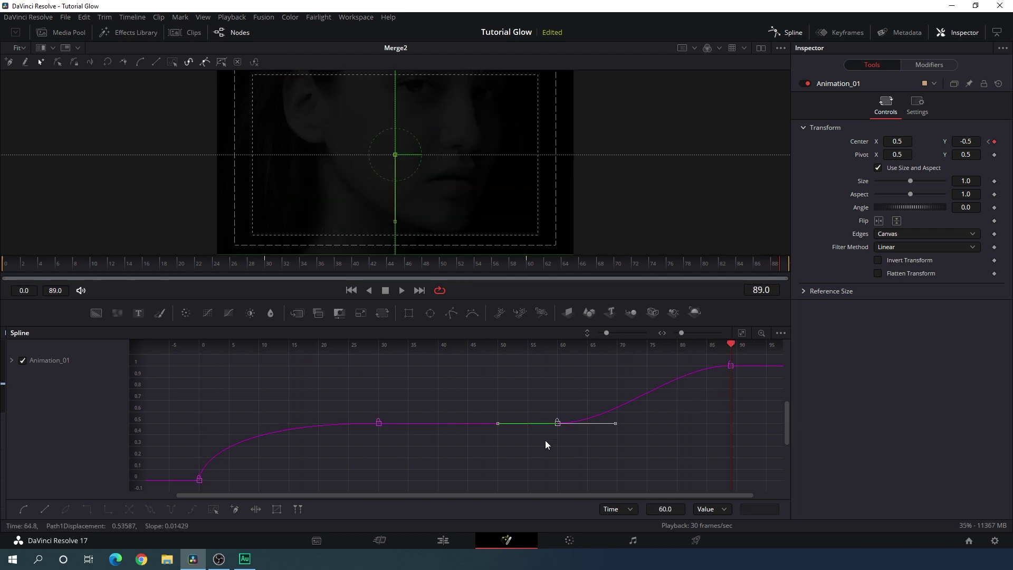
pyautogui.moveTo(616, 428); pyautogui.dragTo(729, 428)
pyautogui.moveTo(745, 356); pyautogui.dragTo(745, 357)
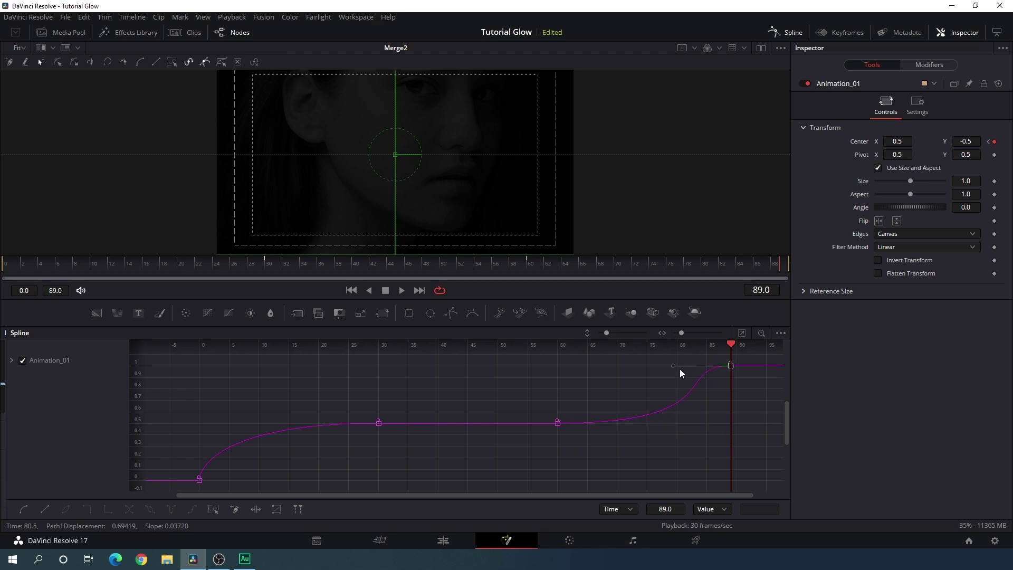
pyautogui.moveTo(673, 367); pyautogui.dragTo(731, 370)
# Step: Close the Spline editor, play the DESIGN drop-in from the start, and deselect Animation_01
pyautogui.click(787, 33)
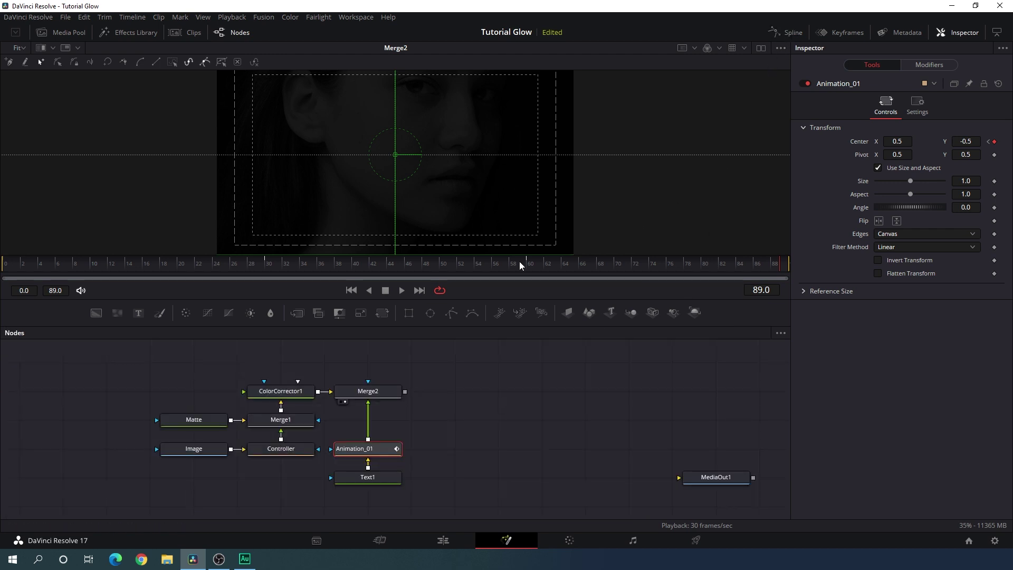
pyautogui.click(350, 290)
pyautogui.click(403, 291)
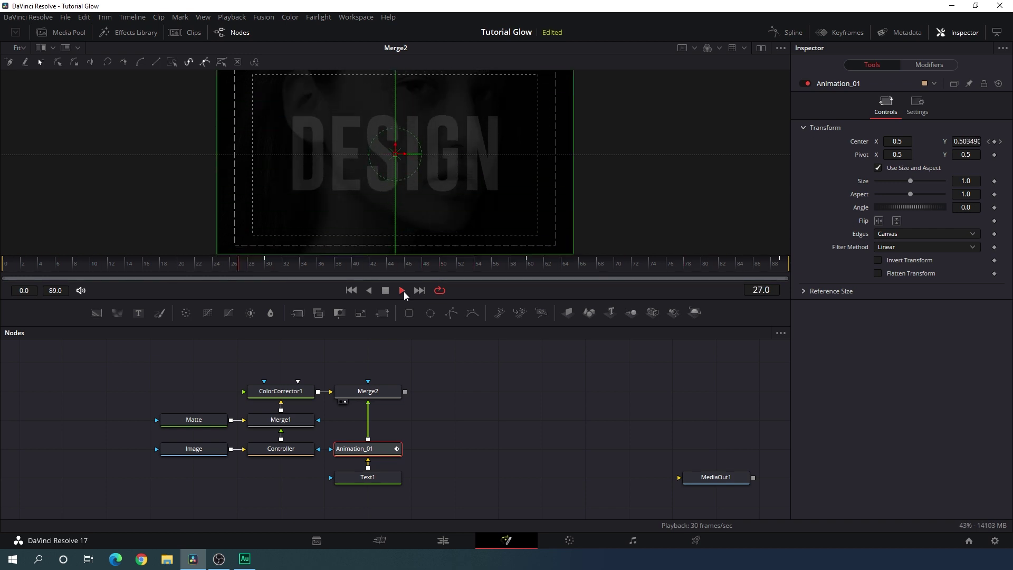
pyautogui.click(385, 290)
pyautogui.click(453, 410)
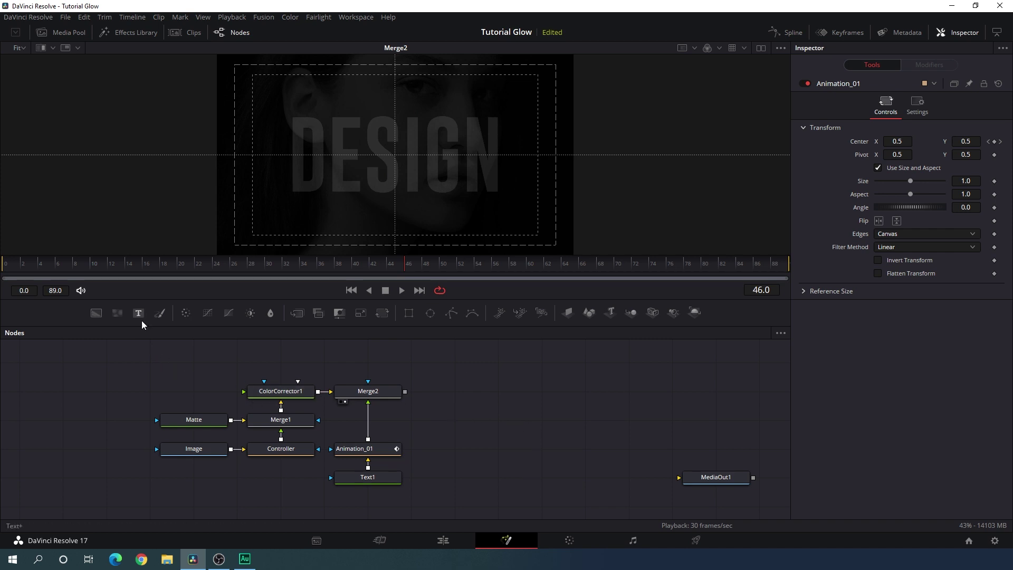
# Step: Add a Text2 node reading Design and merge it over Merge2's output as Merge3
pyautogui.moveTo(138, 313); pyautogui.dragTo(453, 484)
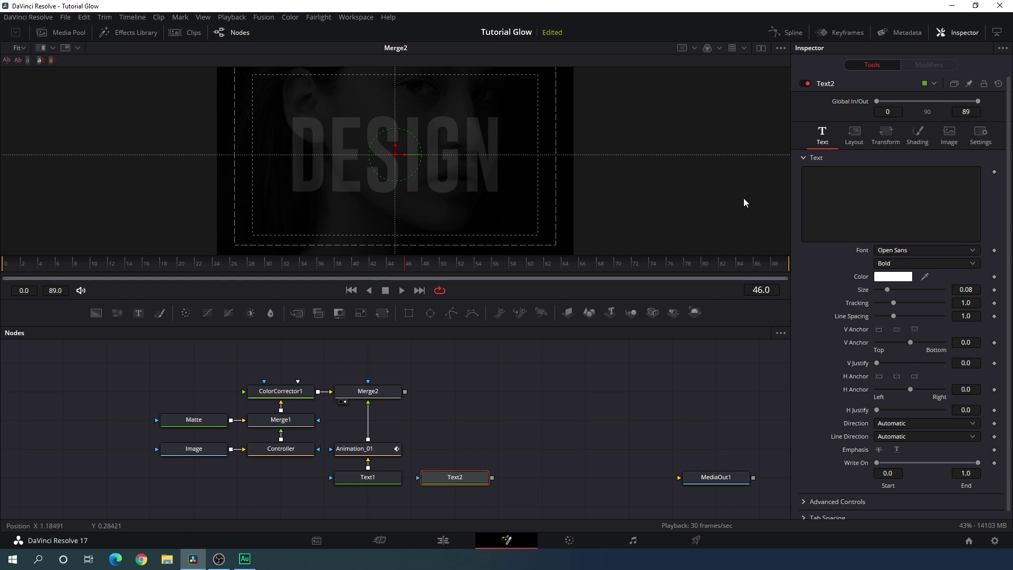
pyautogui.click(831, 190)
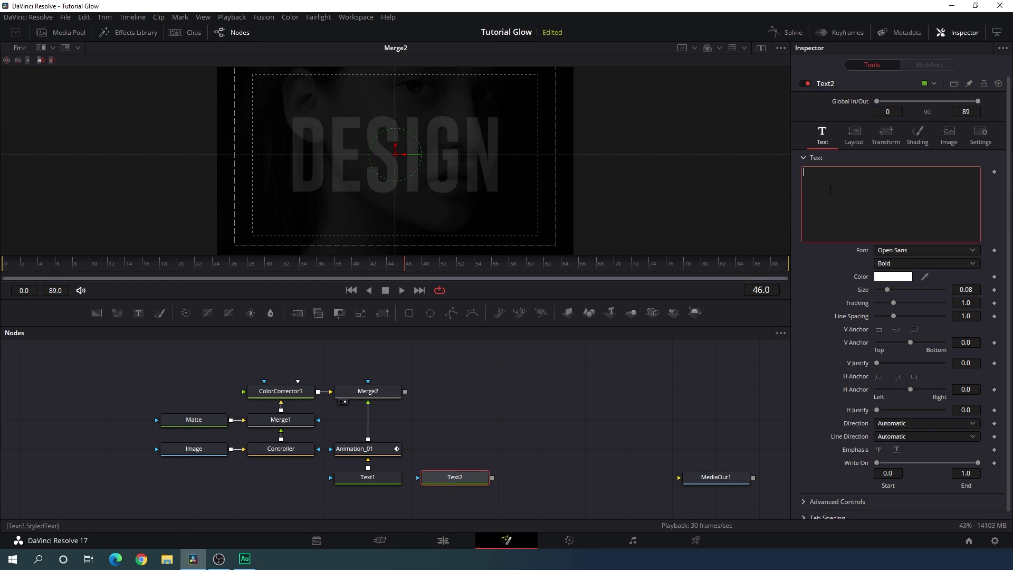
pyautogui.write('Design')
pyautogui.click(470, 427)
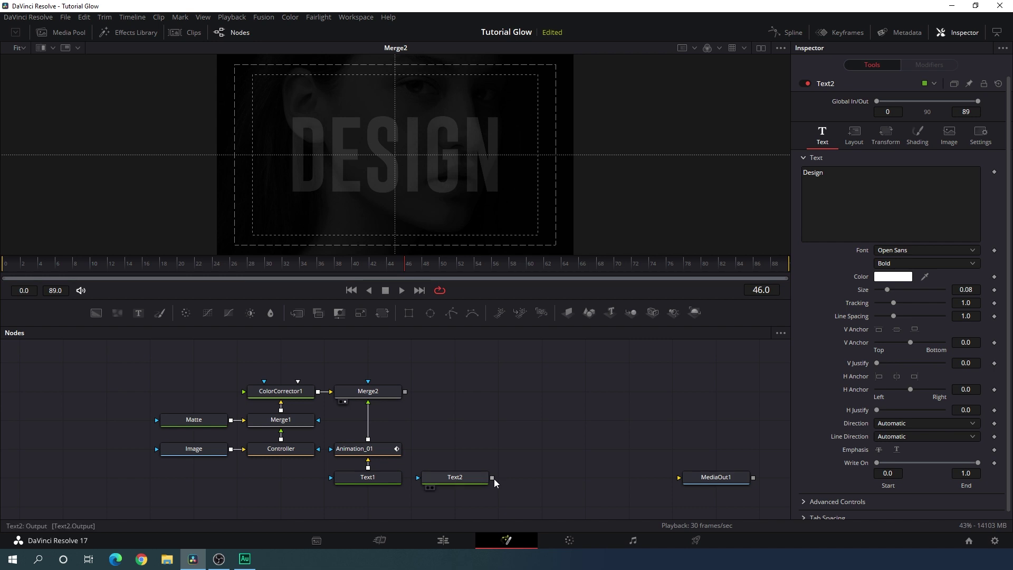
pyautogui.moveTo(493, 479); pyautogui.dragTo(405, 393)
pyautogui.moveTo(557, 473); pyautogui.dragTo(473, 183)
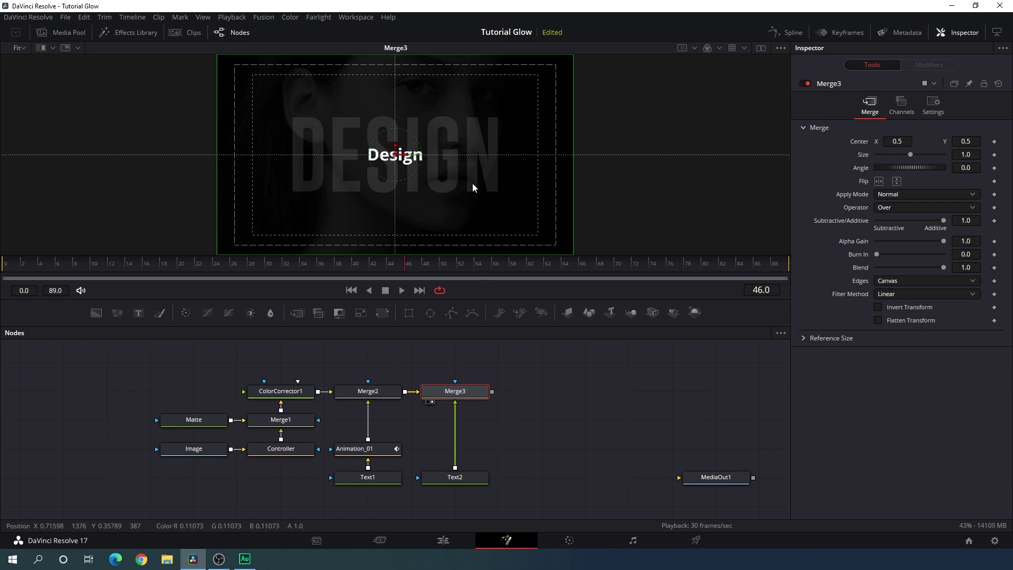
# Step: Give Text2 the Broetown Signature script font at size 0.4
pyautogui.click(467, 481)
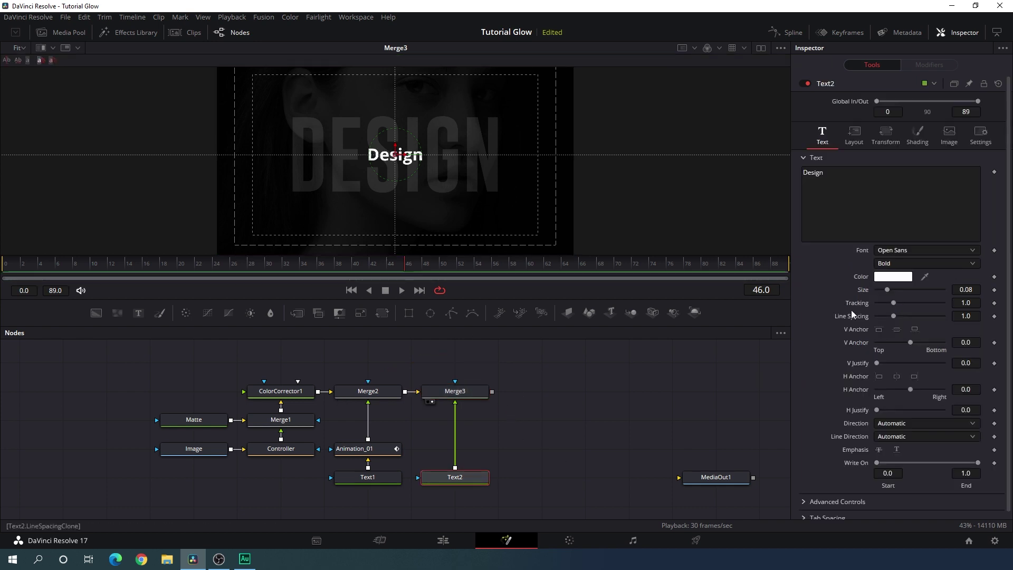
pyautogui.click(904, 250)
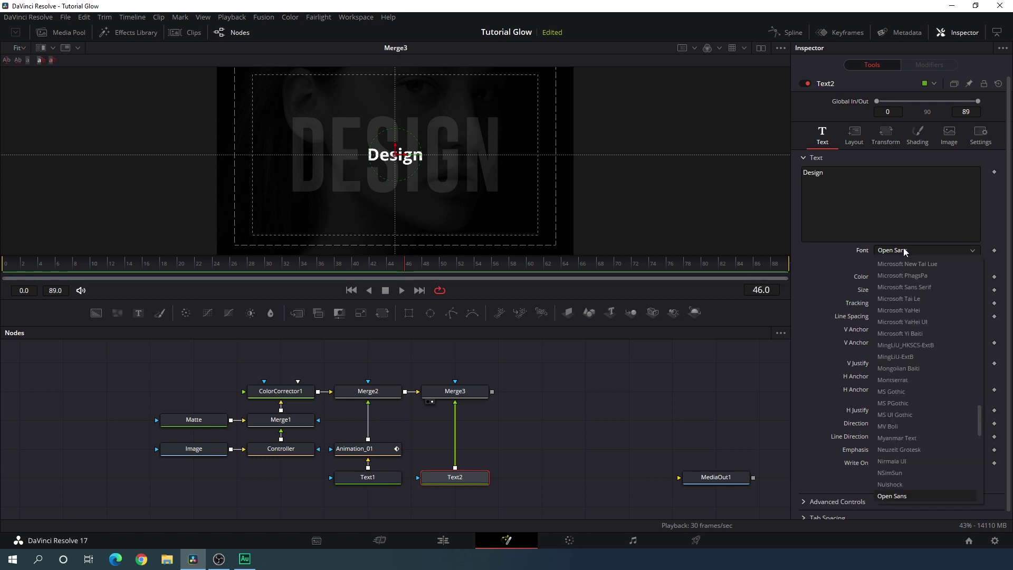
pyautogui.press('b')
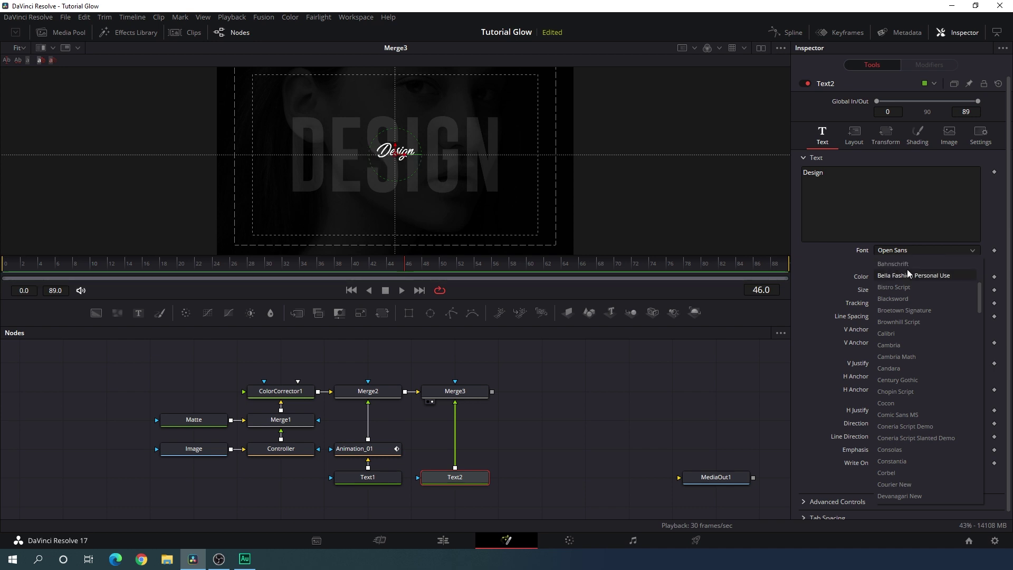
pyautogui.click(911, 312)
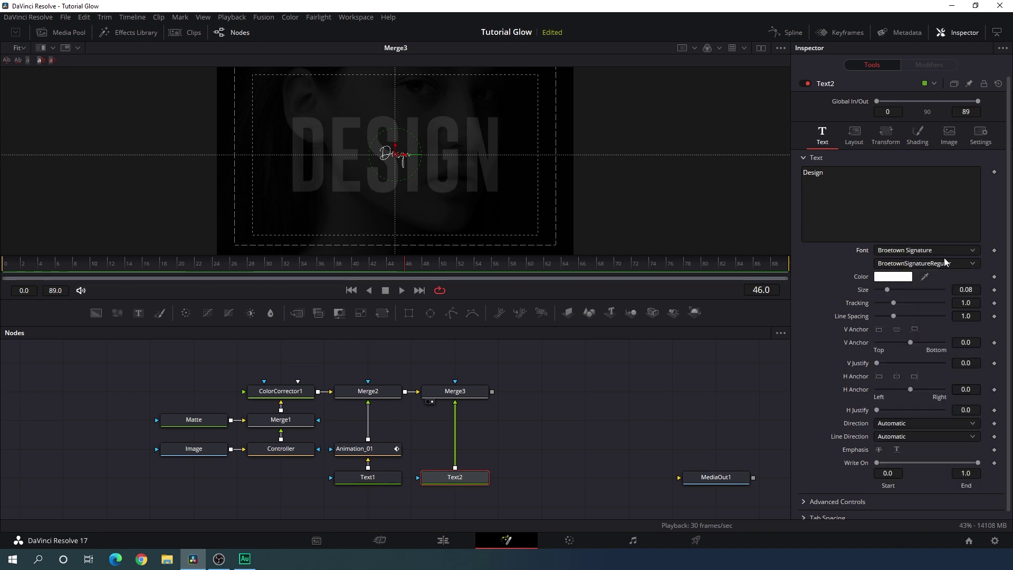
pyautogui.moveTo(888, 291); pyautogui.dragTo(929, 303)
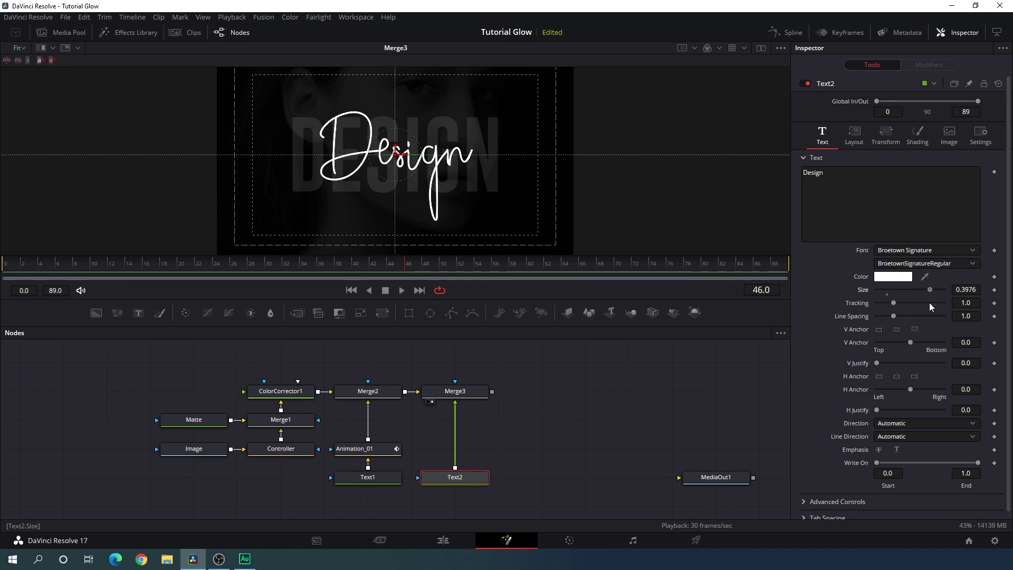
pyautogui.doubleClick(966, 290)
pyautogui.write('0.4')
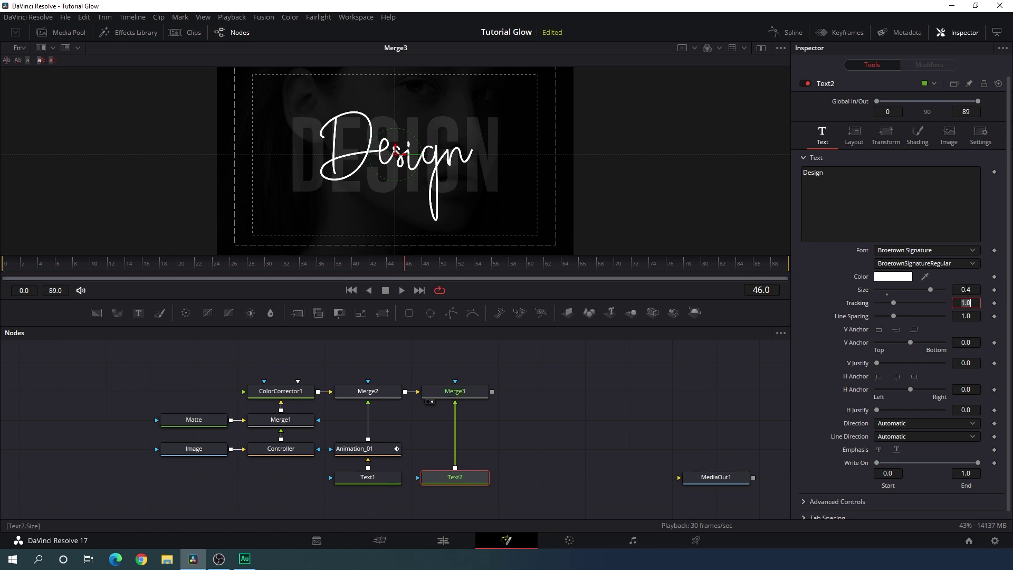
pyautogui.press('Tab')
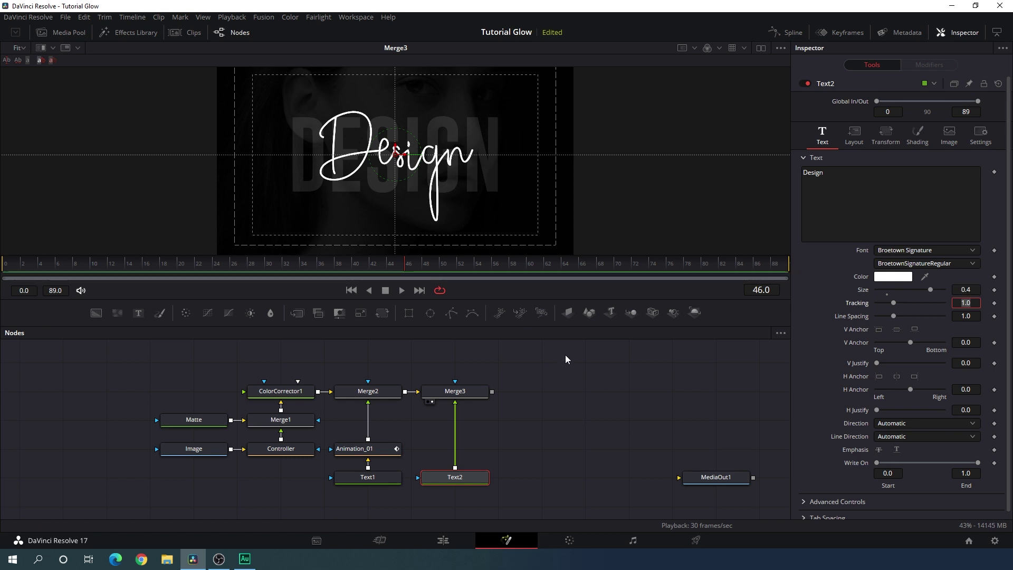
pyautogui.click(578, 394)
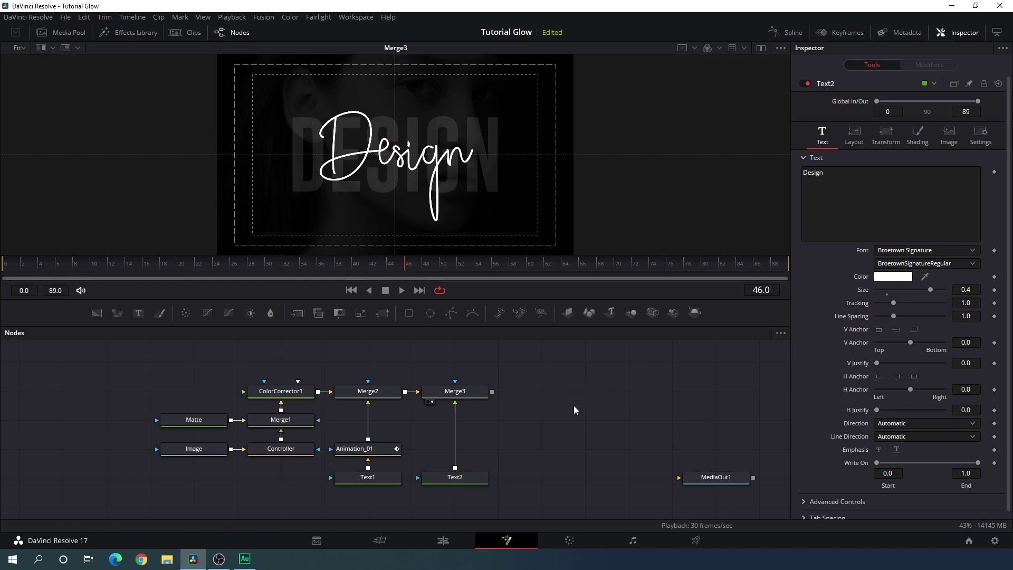
pyautogui.click(481, 479)
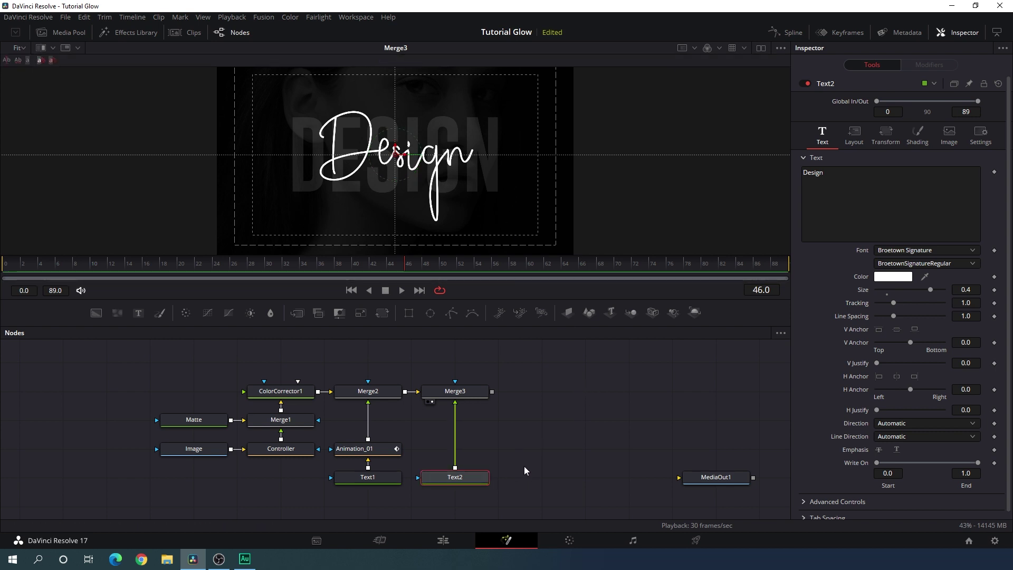
# Step: Add a Glow after Text2 and move the title and glow nodes lower in the graph
pyautogui.hotkey('shift', 'space')
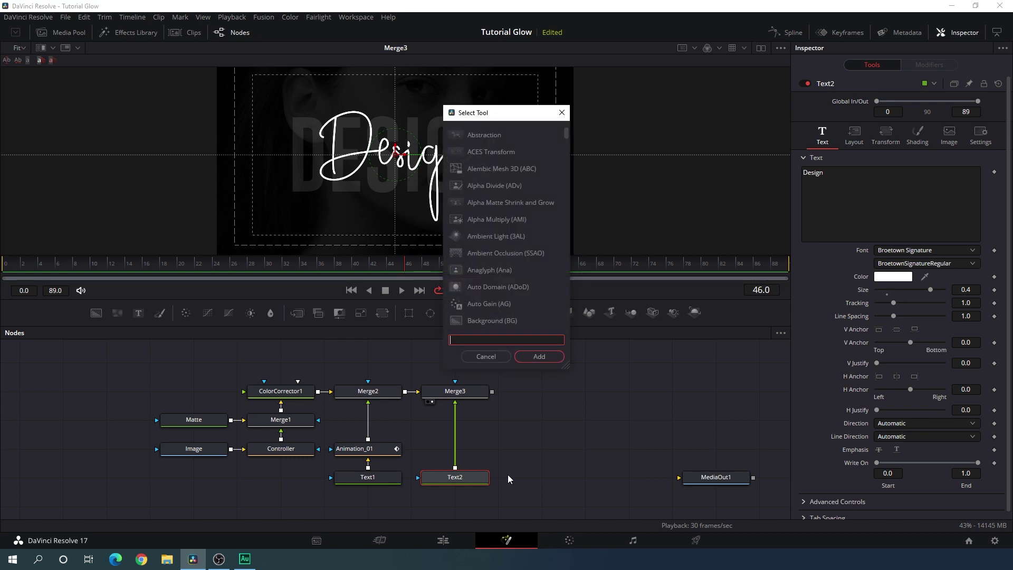
pyautogui.write('glow')
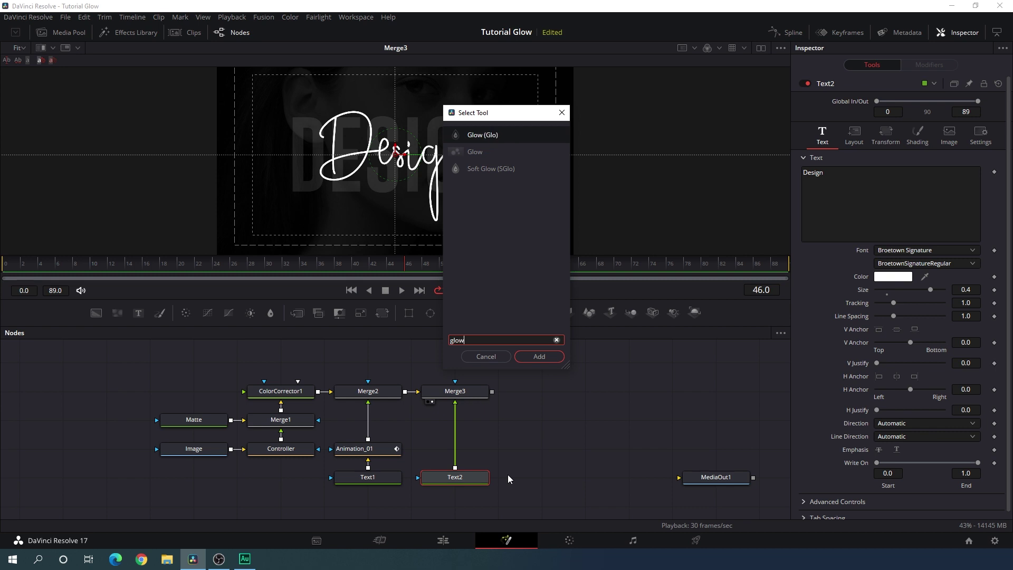
pyautogui.click(536, 355)
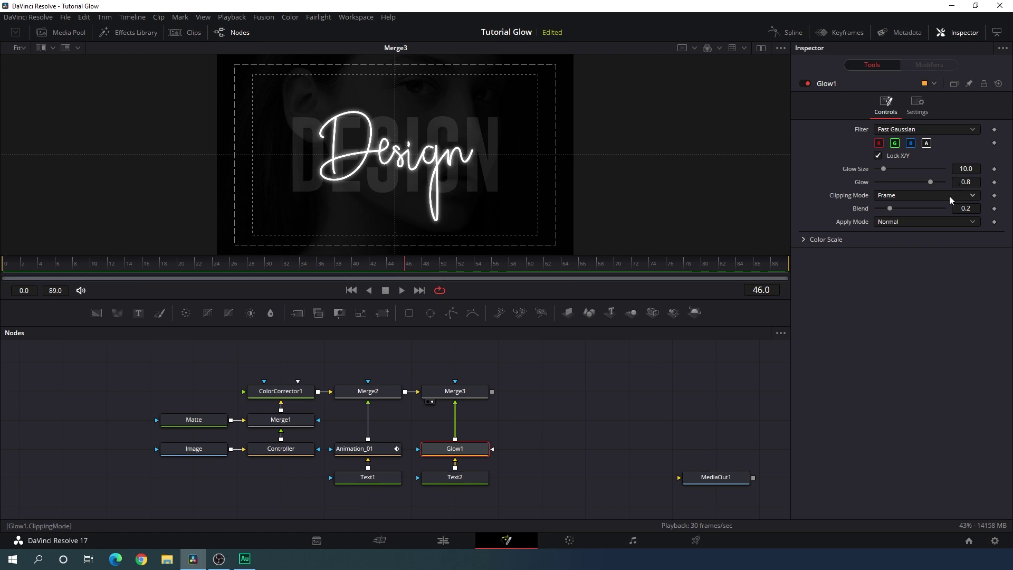
pyautogui.moveTo(543, 441); pyautogui.dragTo(421, 480)
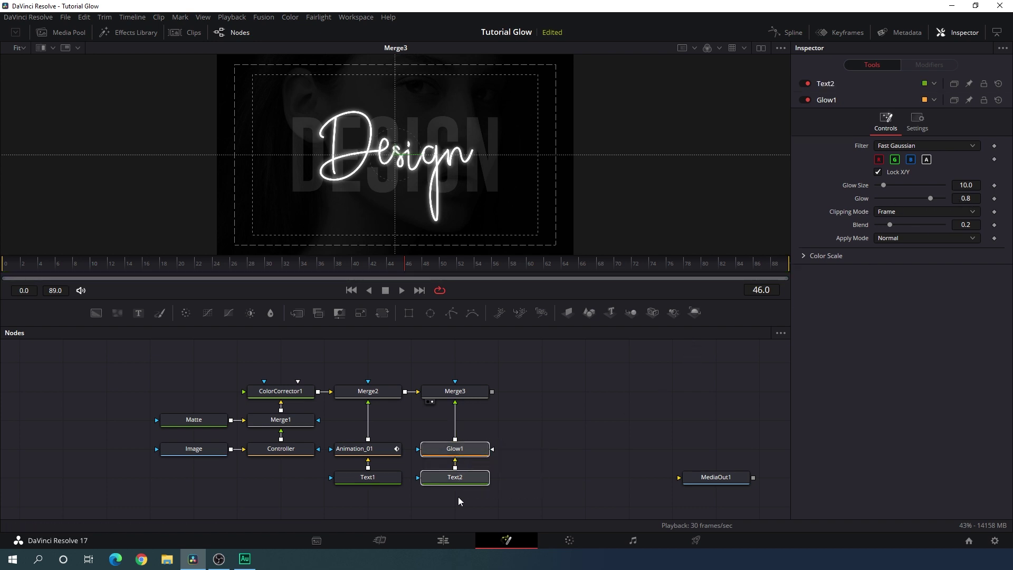
pyautogui.moveTo(475, 454); pyautogui.dragTo(475, 482)
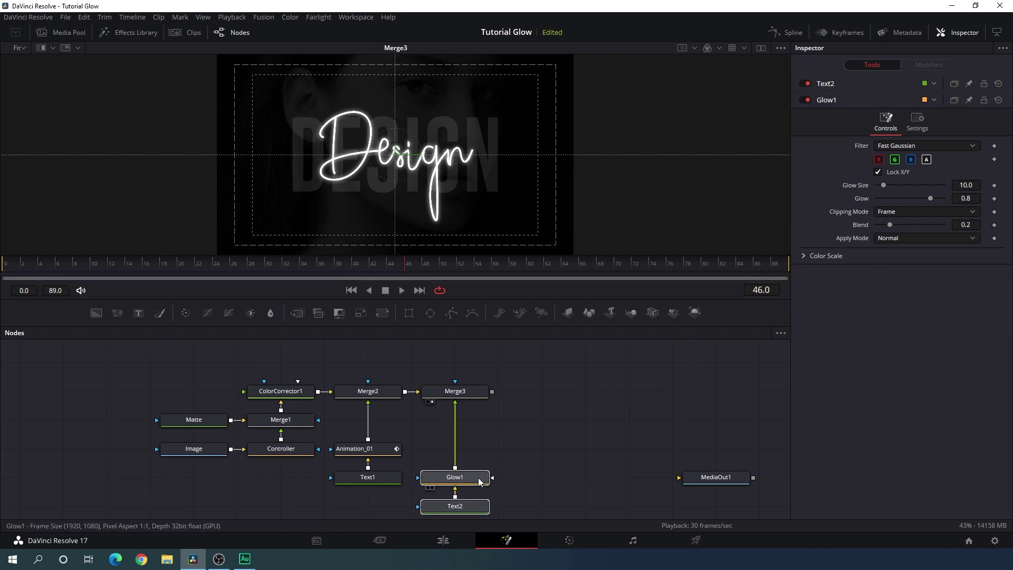
pyautogui.click(520, 477)
# Step: Add a second Glow after the first with Glow Size 50
pyautogui.hotkey('shift', 'space')
pyautogui.write('glow')
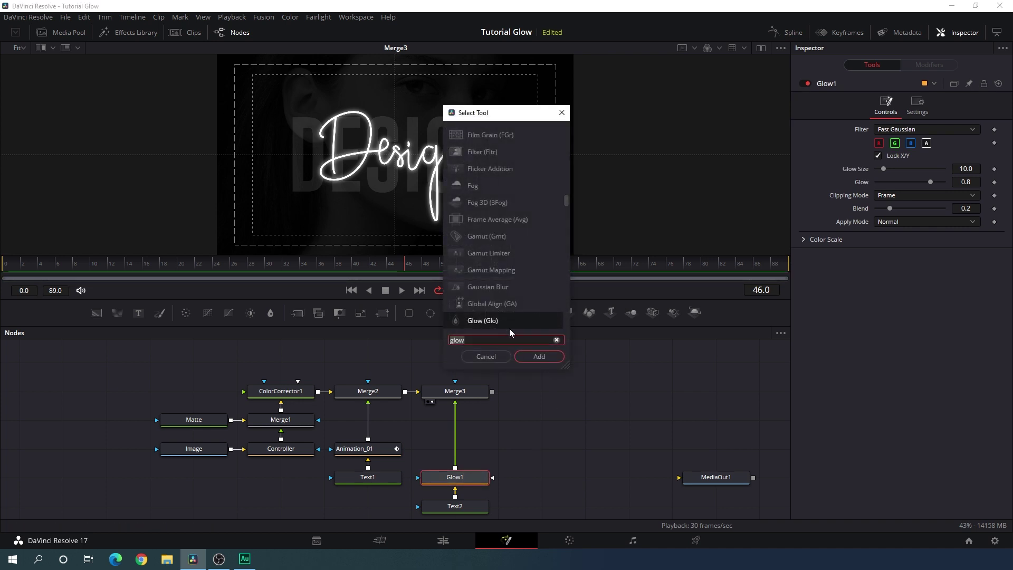
pyautogui.click(539, 357)
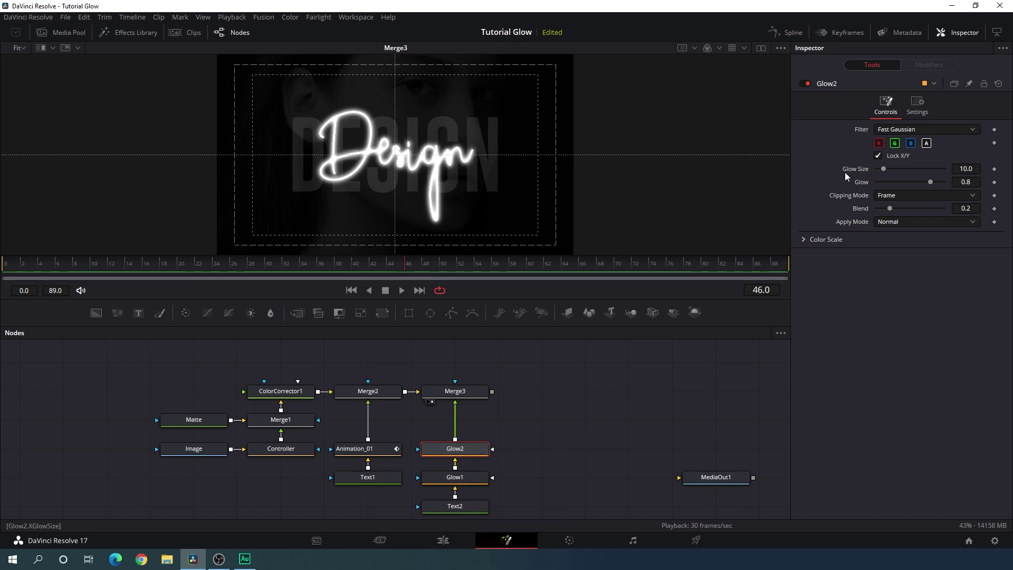
pyautogui.click(966, 169)
pyautogui.write('50')
pyautogui.press('Tab')
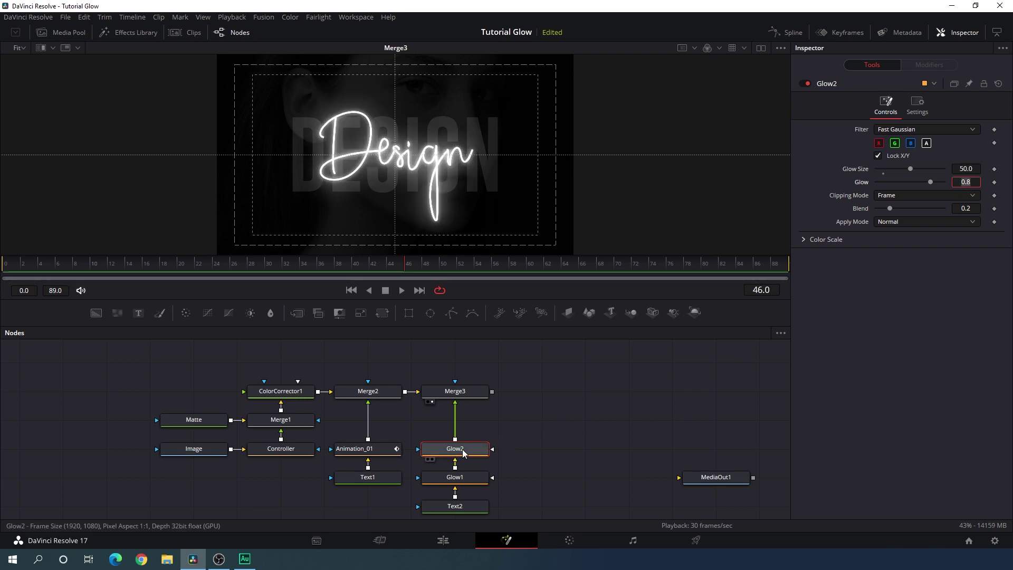
# Step: Add a third Glow with Glow Size 100 and move the glow chain right
pyautogui.hotkey('shift', 'space')
pyautogui.write('glow')
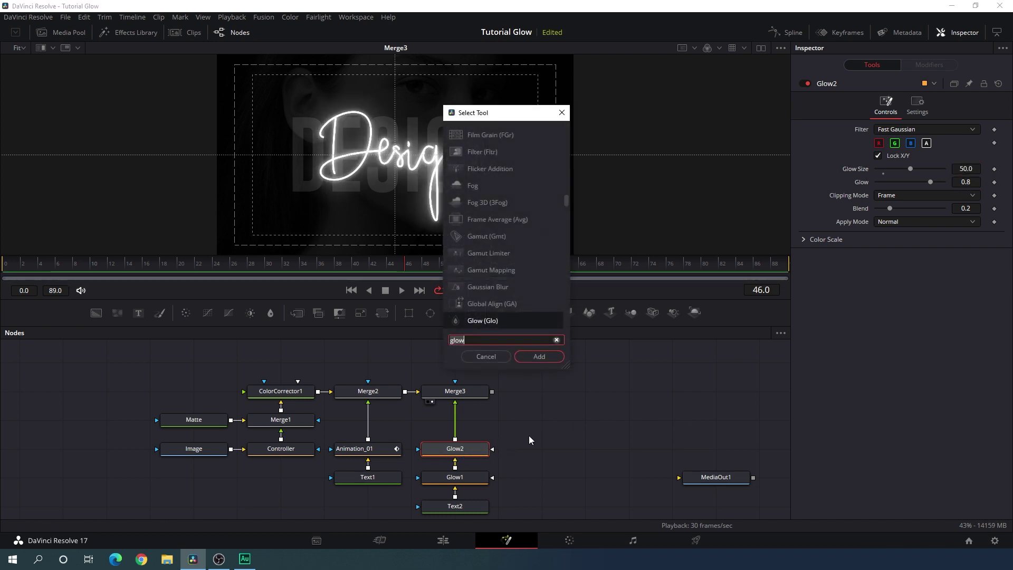
pyautogui.click(544, 361)
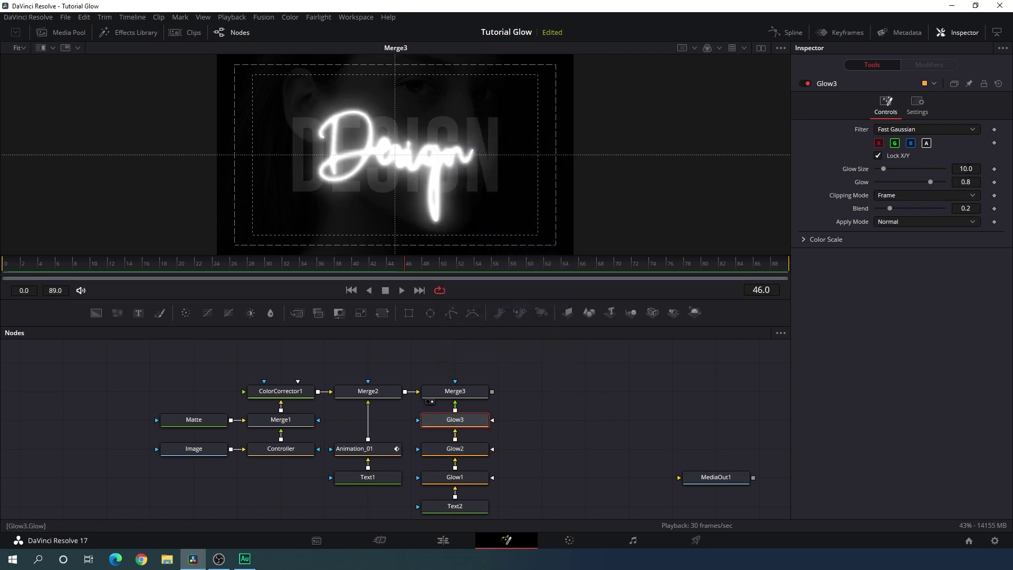
pyautogui.click(968, 169)
pyautogui.write('100')
pyautogui.press('Tab')
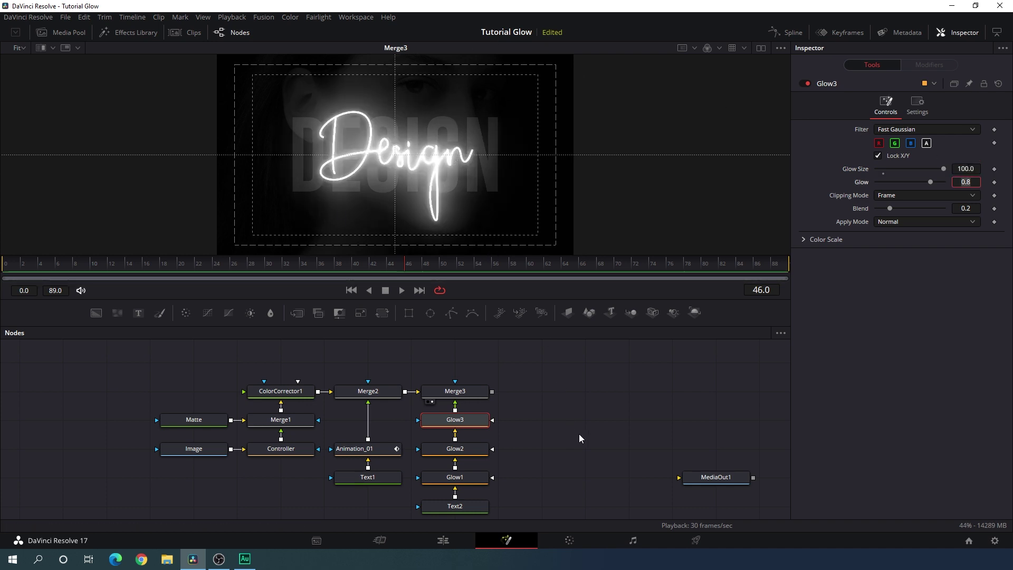
pyautogui.scroll(-1, 579, 434)
pyautogui.moveTo(530, 389); pyautogui.dragTo(600, 492)
# Step: Keyframe Text2's Write On end from 0 at frame 10 to fully drawn at frame 40
pyautogui.click(603, 384)
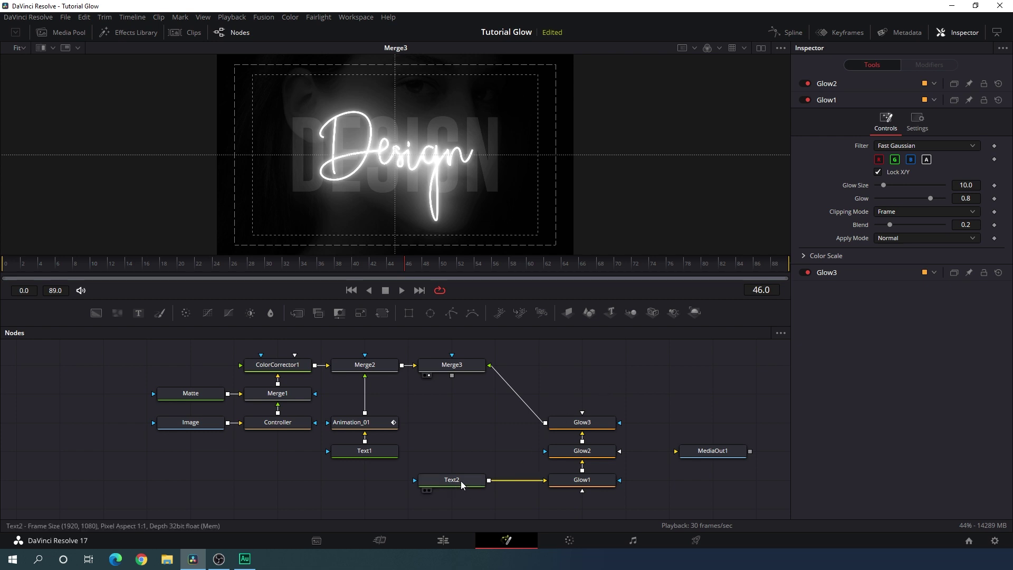
pyautogui.click(446, 481)
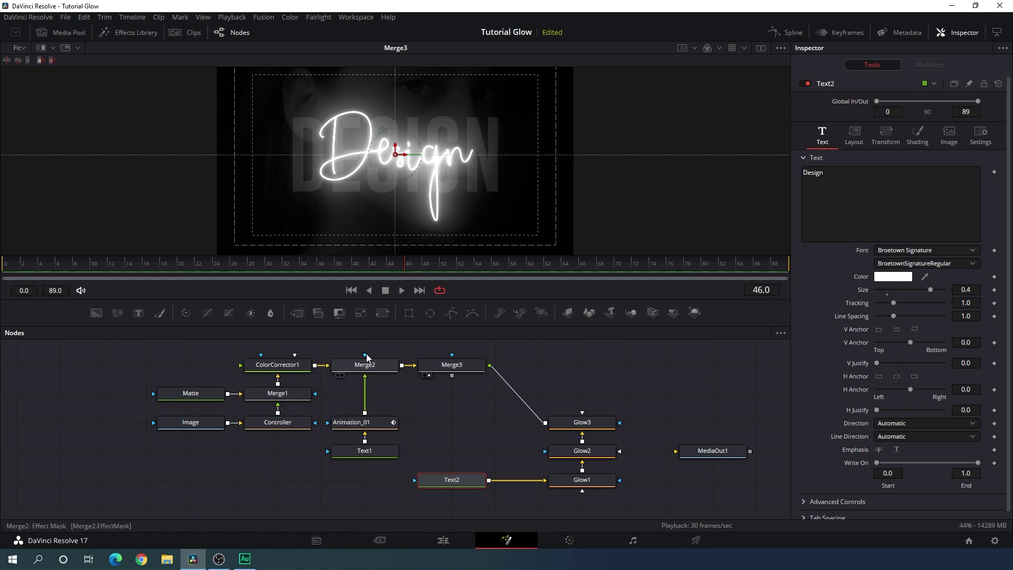
pyautogui.click(348, 274)
pyautogui.moveTo(353, 274); pyautogui.dragTo(355, 275)
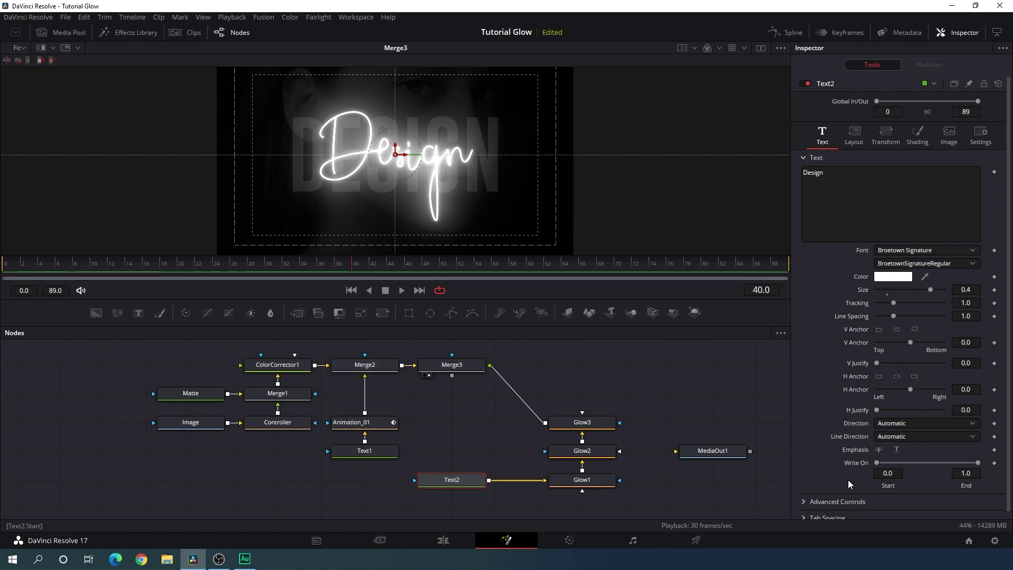
pyautogui.moveTo(977, 464)
pyautogui.mouseDown()
pyautogui.moveTo(898, 466)
pyautogui.moveTo(981, 468)
pyautogui.mouseUp()
pyautogui.rightClick(853, 462)
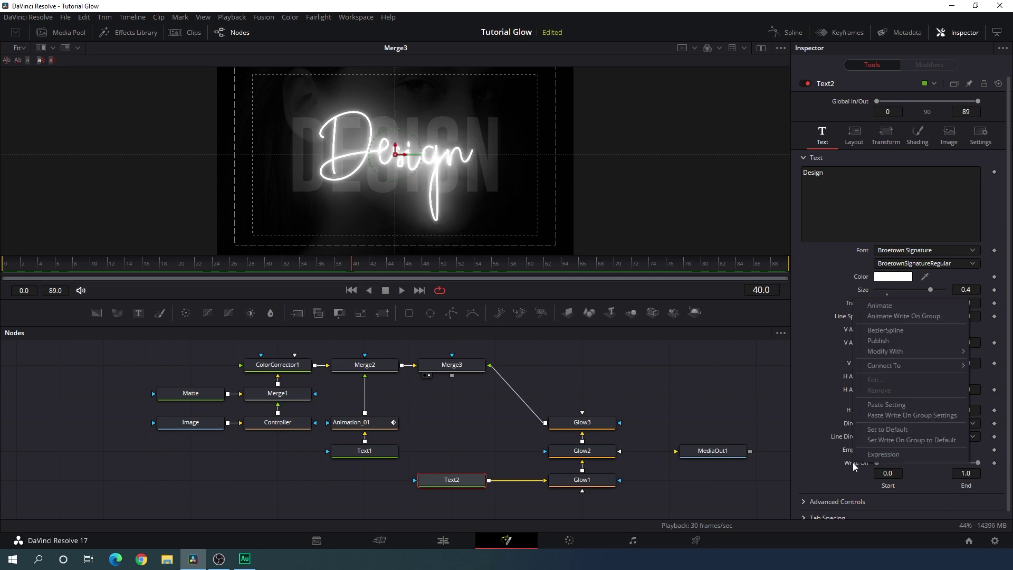
pyautogui.click(880, 306)
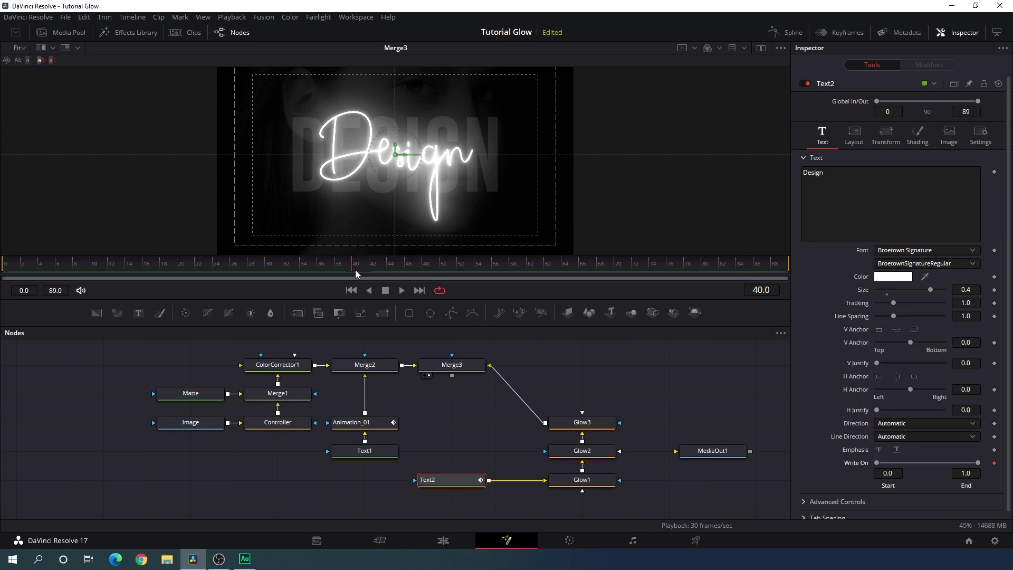
pyautogui.moveTo(356, 273); pyautogui.dragTo(90, 278)
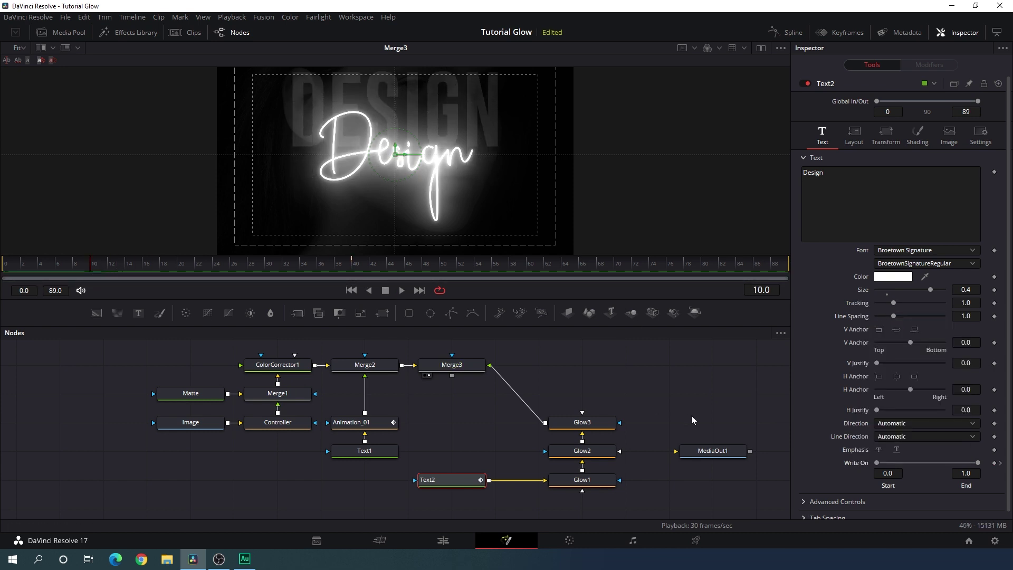
pyautogui.moveTo(974, 463); pyautogui.dragTo(877, 468)
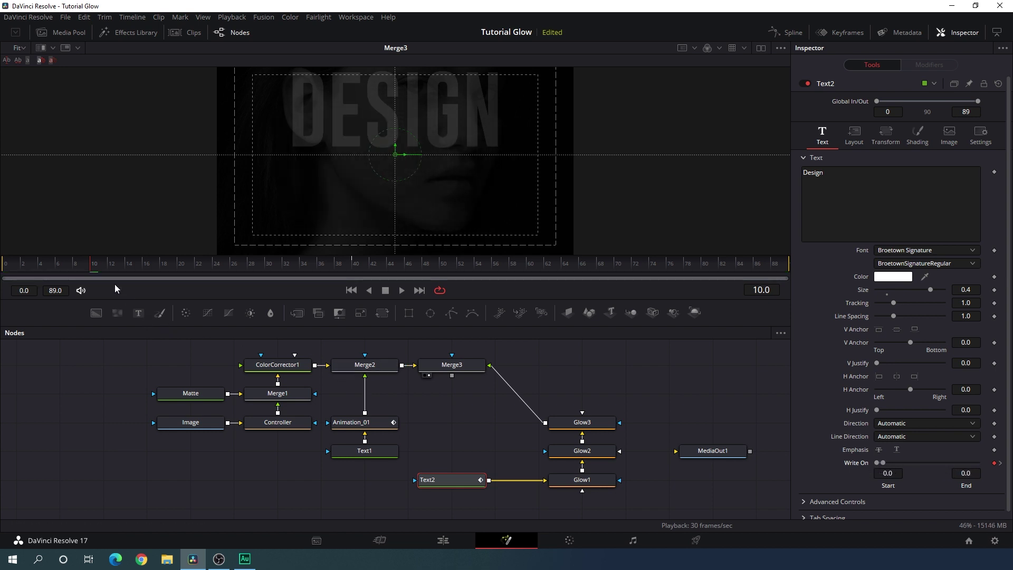
pyautogui.moveTo(98, 270); pyautogui.dragTo(220, 267)
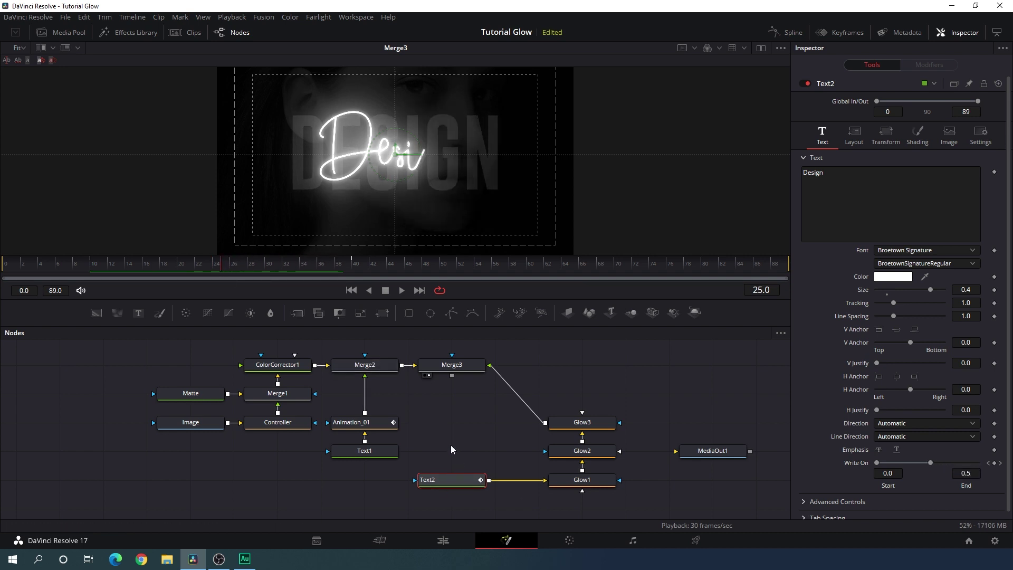
pyautogui.click(449, 484)
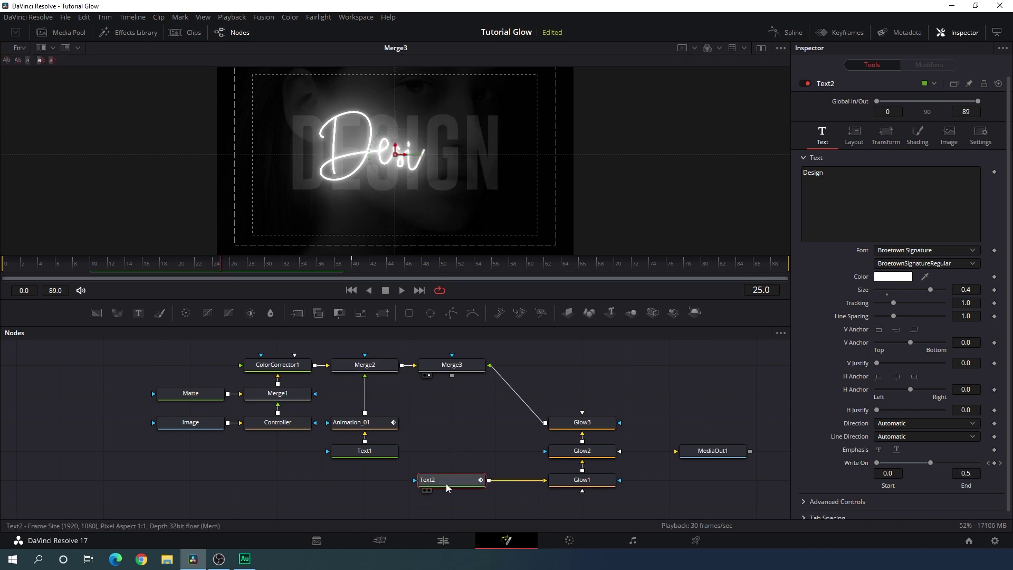
# Step: Paste a copy of the script title node, rename it Stroke, and view it
pyautogui.click(452, 449)
pyautogui.hotkey('ctrl', 'v')
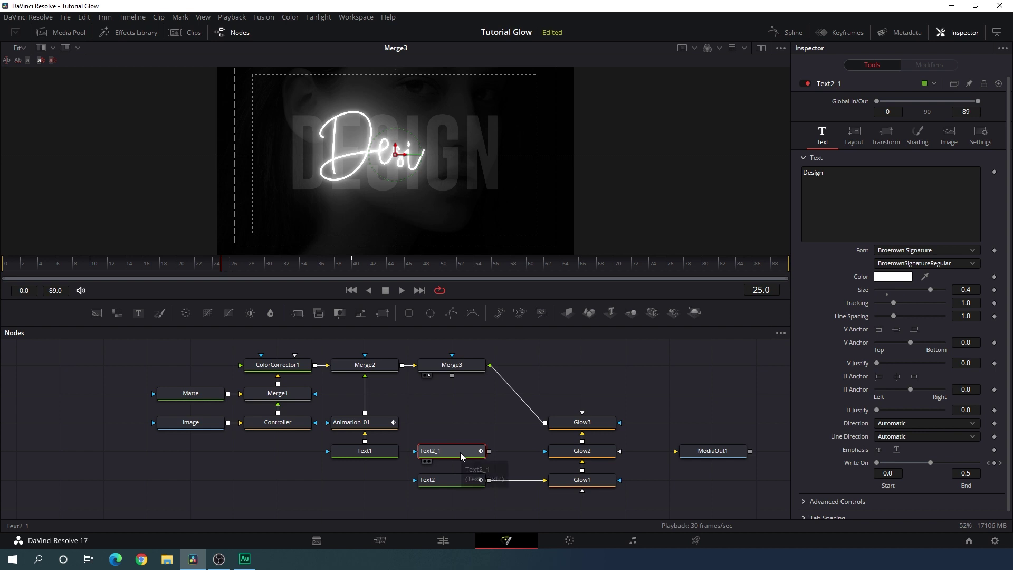
pyautogui.press('F2')
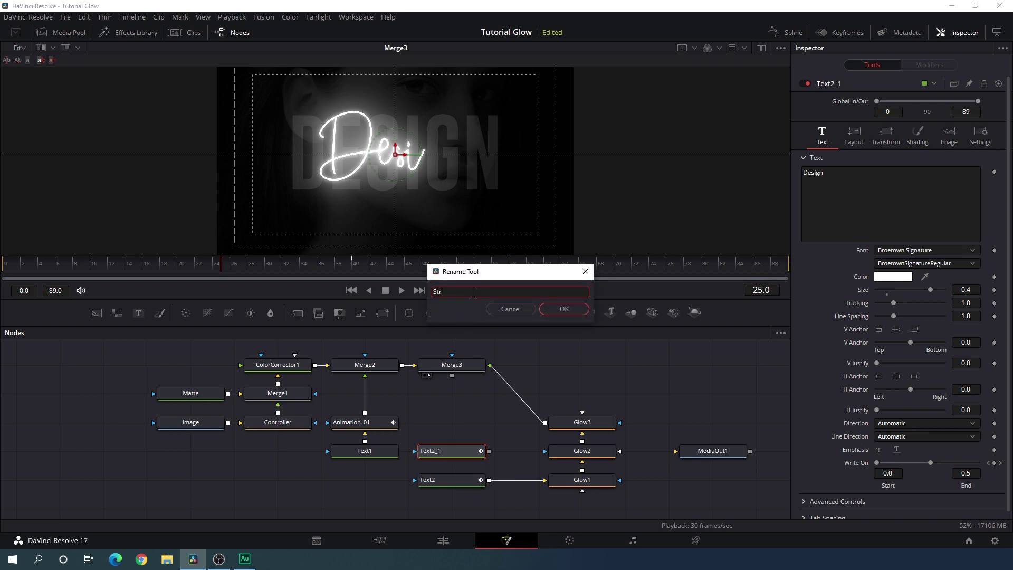
pyautogui.click(556, 306)
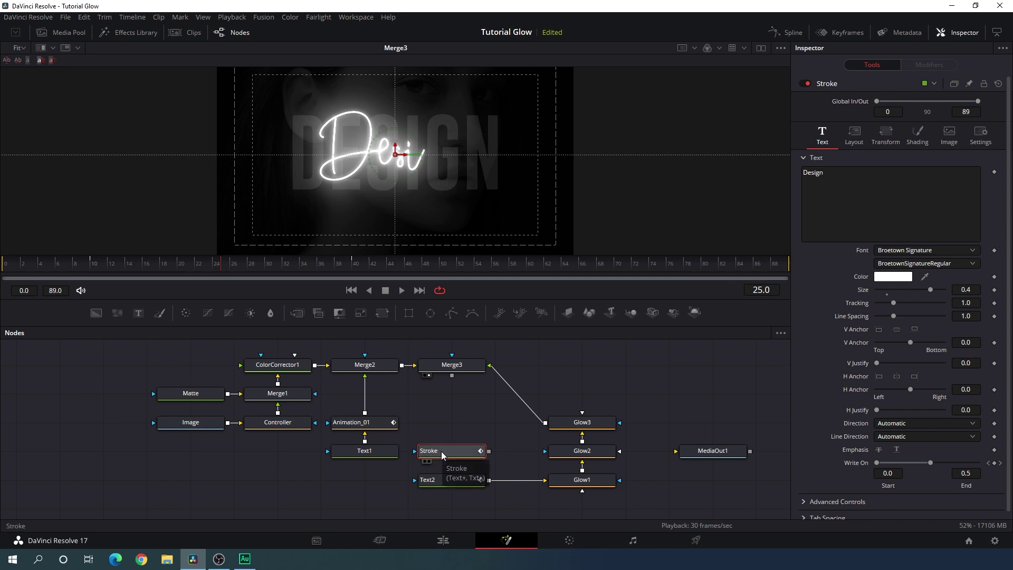
pyautogui.press('1')
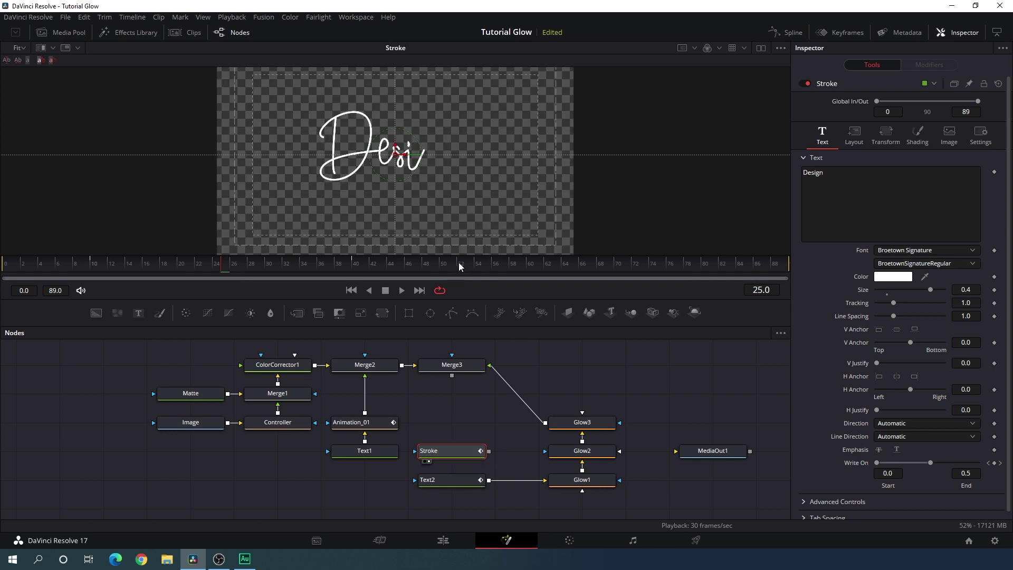
# Step: Remove the Stroke copy's Write On animation so it stays fully drawn, then add a Merge node
pyautogui.click(477, 265)
pyautogui.moveTo(410, 261); pyautogui.dragTo(812, 262)
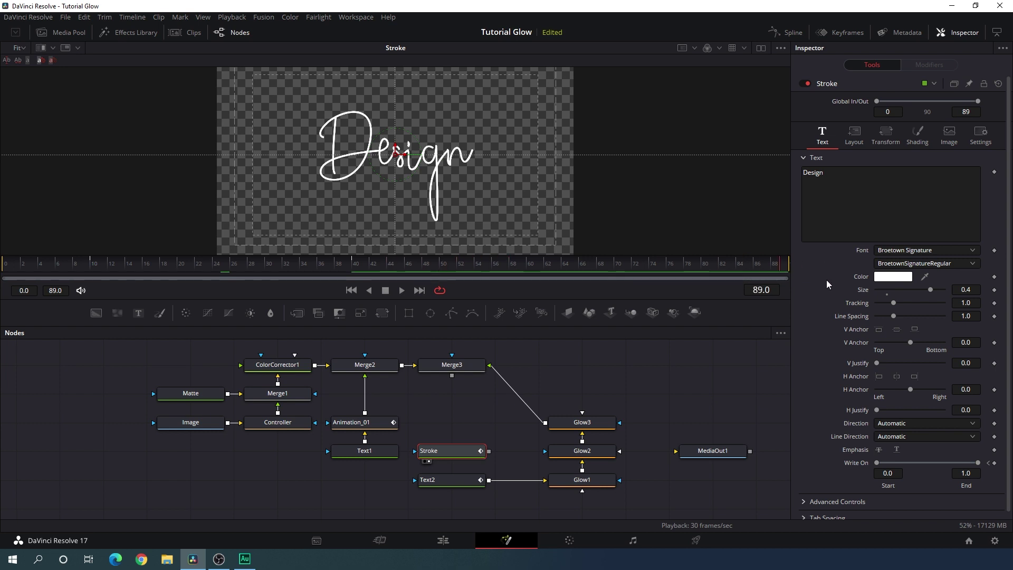
pyautogui.rightClick(855, 464)
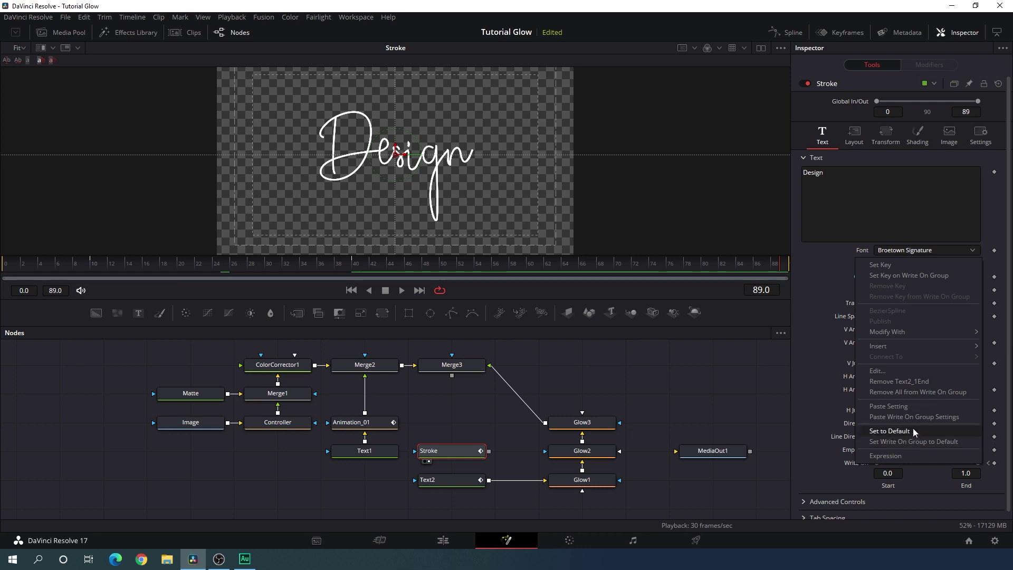
pyautogui.click(900, 394)
pyautogui.moveTo(357, 282); pyautogui.dragTo(439, 272)
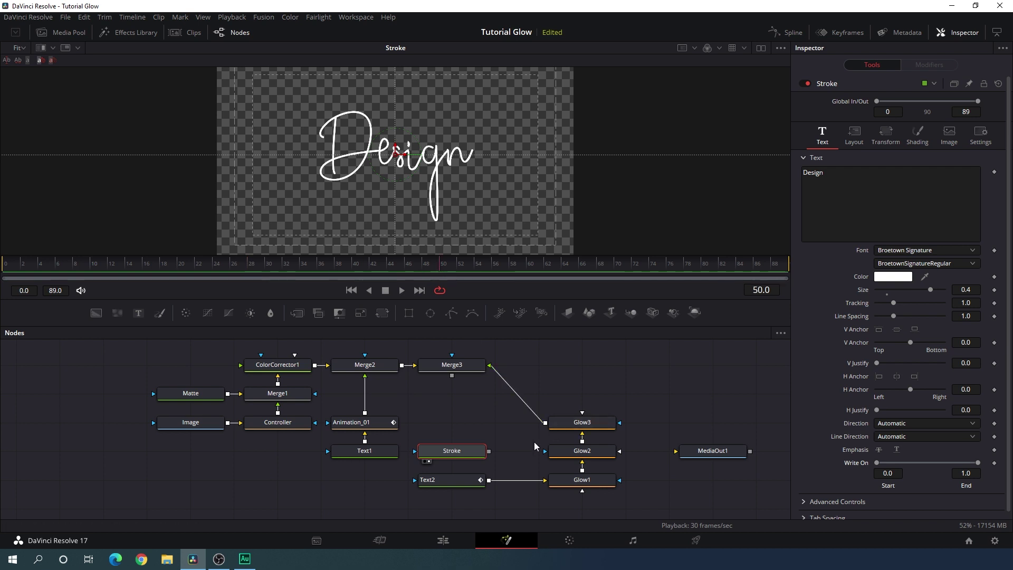
pyautogui.click(533, 446)
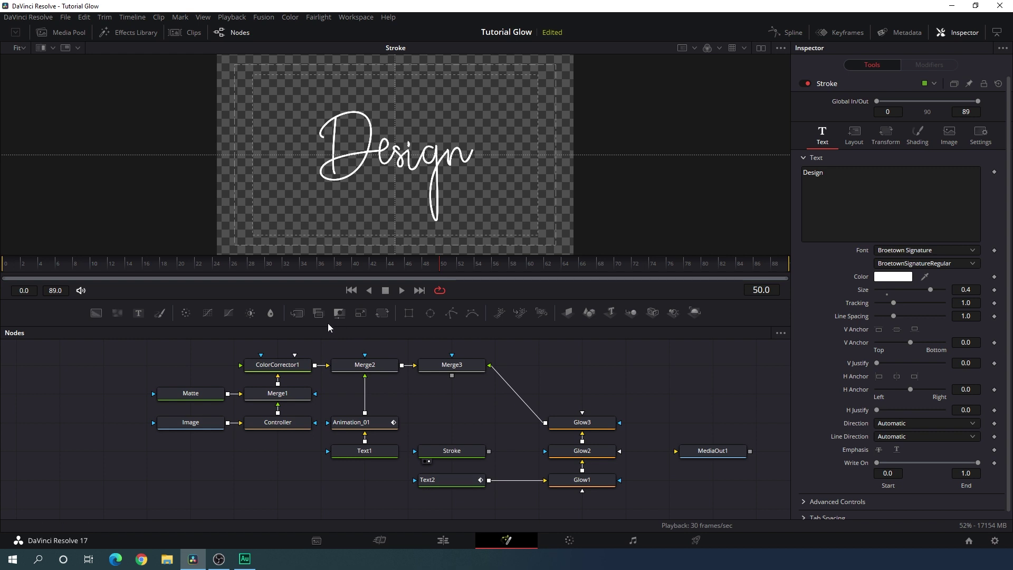
pyautogui.moveTo(297, 312); pyautogui.dragTo(460, 421)
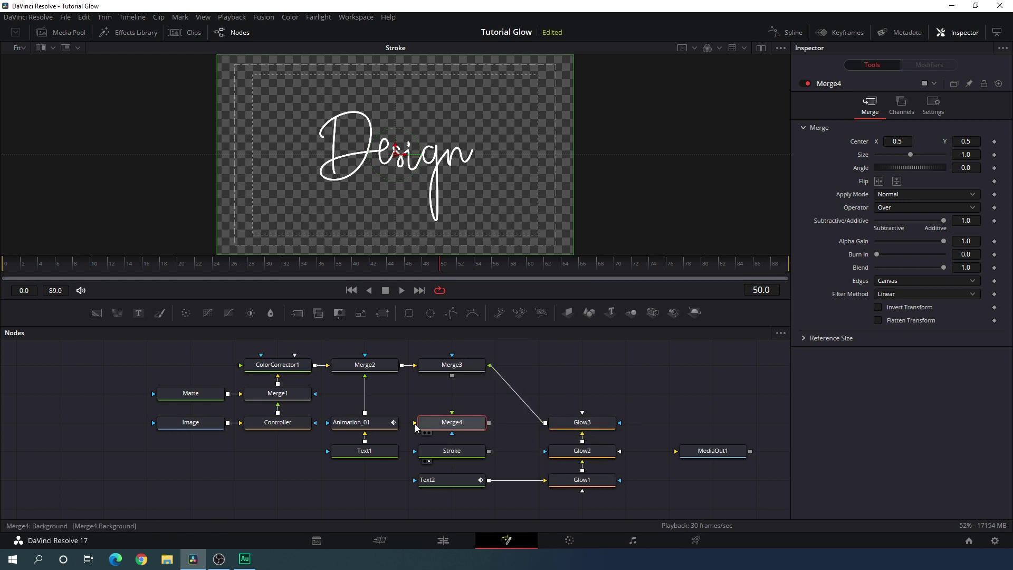
# Step: Connect Glow3 into Merge4's foreground and view Merge4 at frame 20
pyautogui.moveTo(489, 366); pyautogui.dragTo(417, 425)
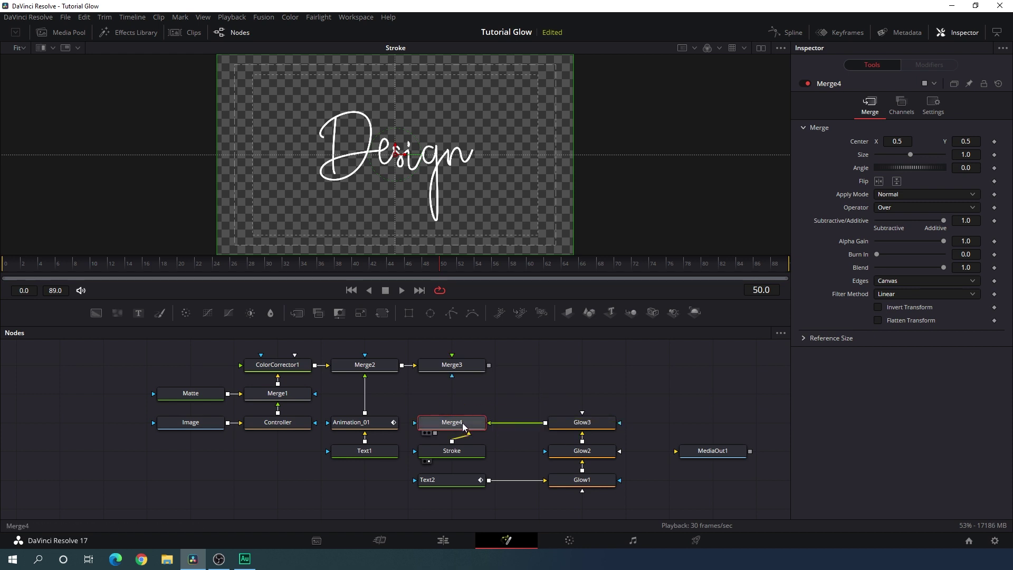
pyautogui.press('1')
pyautogui.click(182, 264)
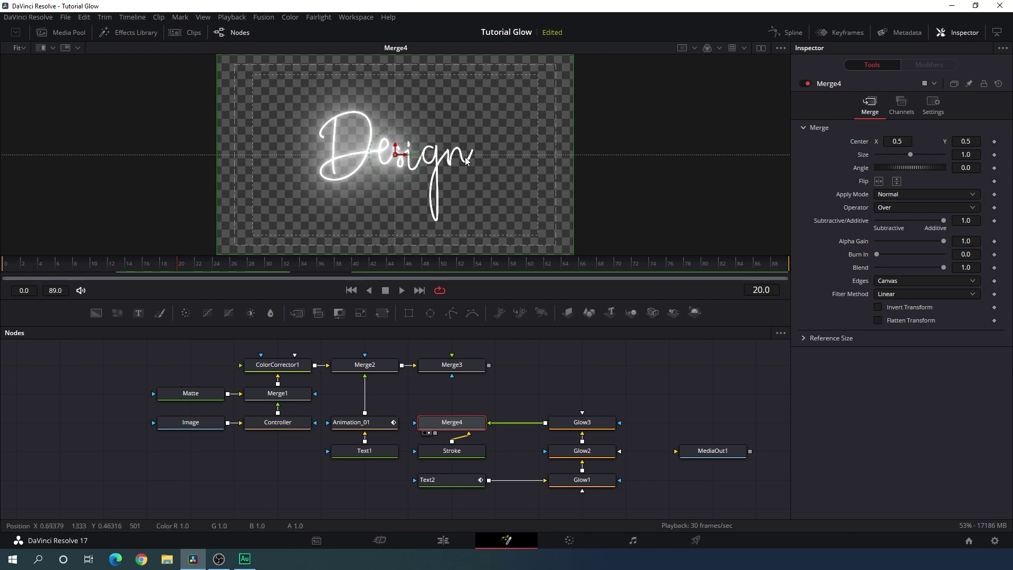
# Step: Set the Stroke text's shading opacity to 0.25 and feed Merge4's output into Merge3
pyautogui.click(475, 455)
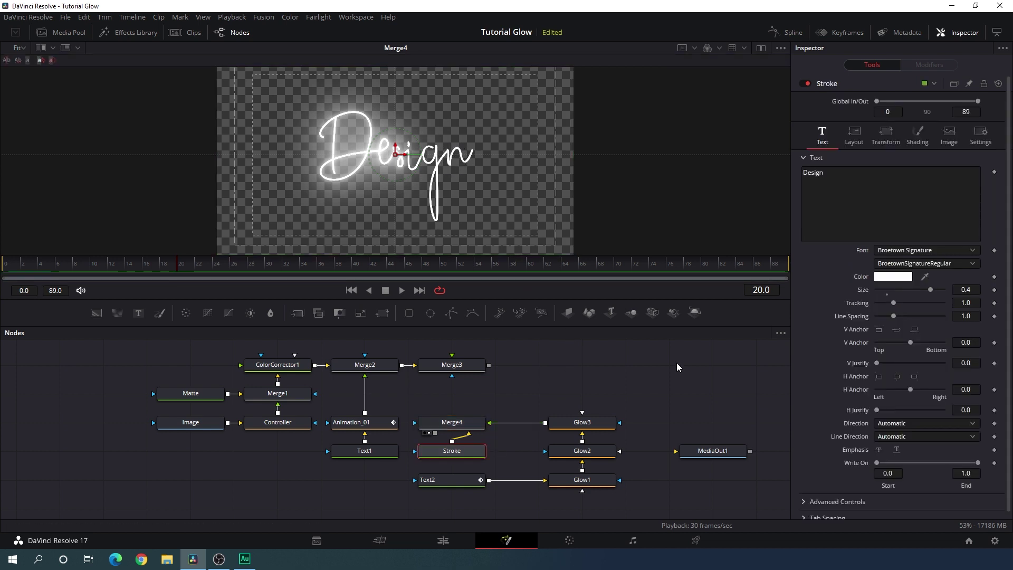
pyautogui.click(920, 143)
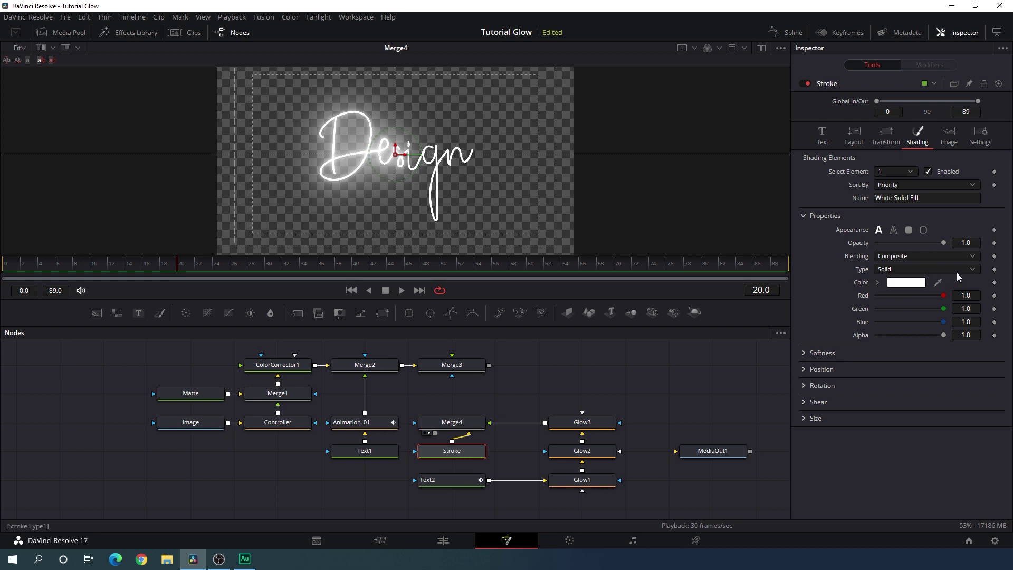
pyautogui.moveTo(942, 243); pyautogui.dragTo(894, 244)
pyautogui.click(966, 243)
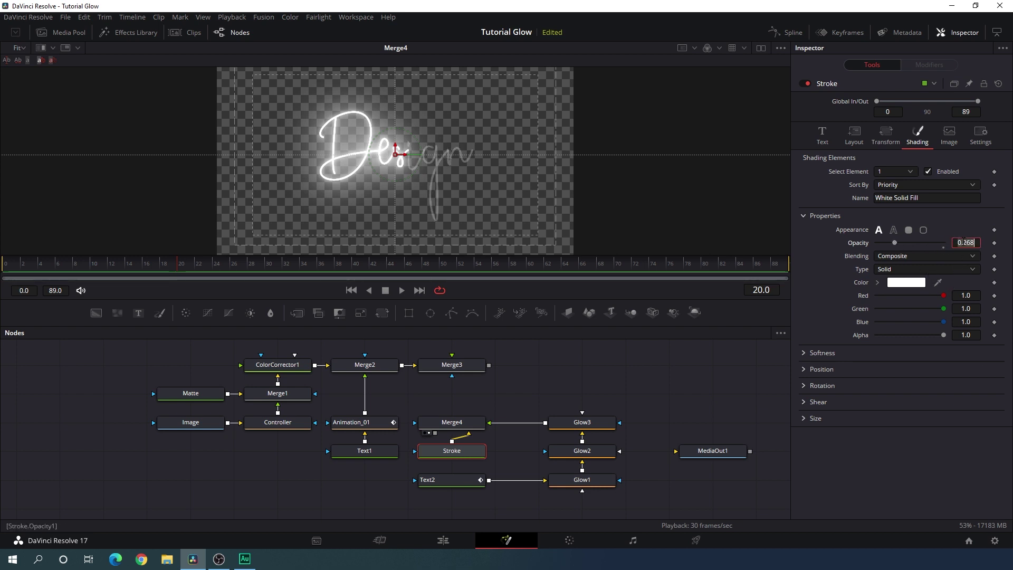
pyautogui.write('0.25')
pyautogui.press('Tab')
pyautogui.click(526, 366)
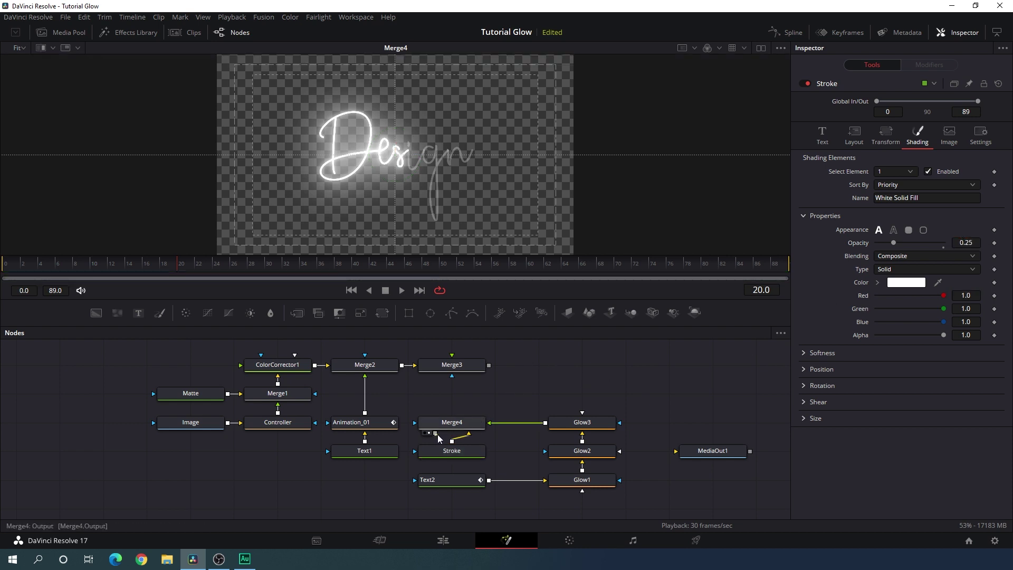
pyautogui.moveTo(438, 436)
pyautogui.mouseDown()
pyautogui.moveTo(493, 387)
pyautogui.moveTo(453, 366)
pyautogui.mouseUp()
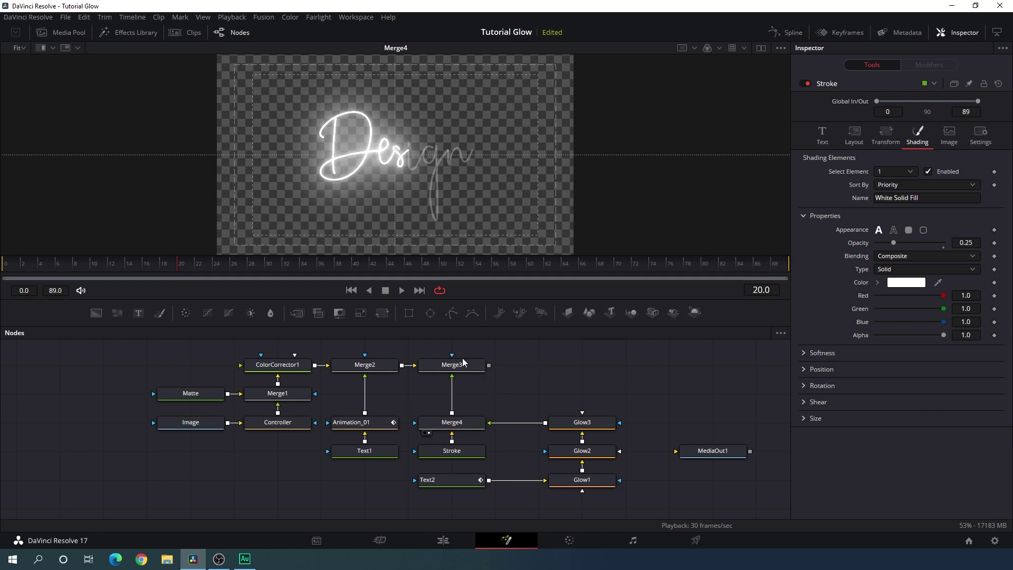
# Step: View the Merge3 composite and scrub through the glowing Design write-on around frame 34
pyautogui.press('1')
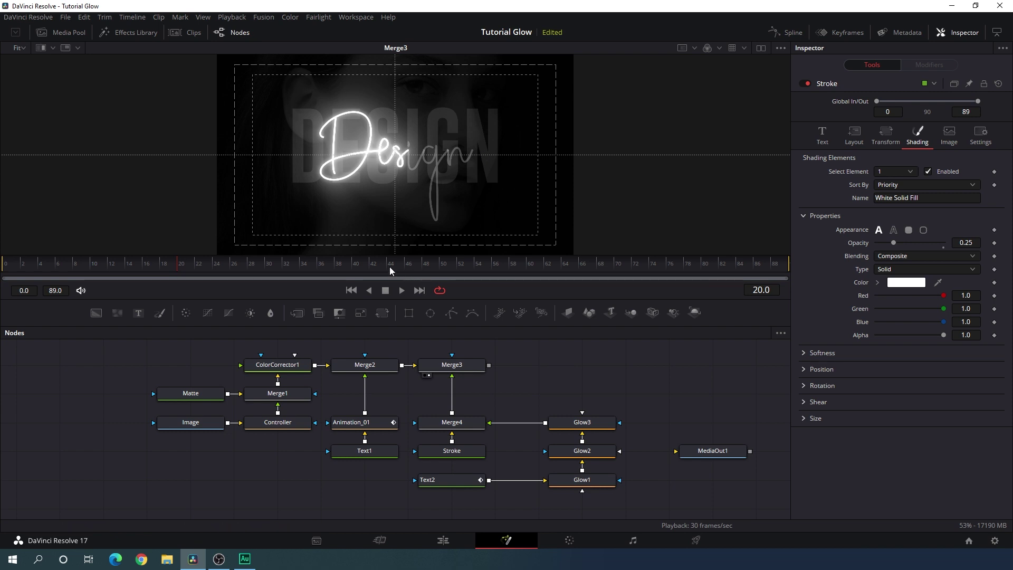
pyautogui.moveTo(389, 267); pyautogui.dragTo(305, 230)
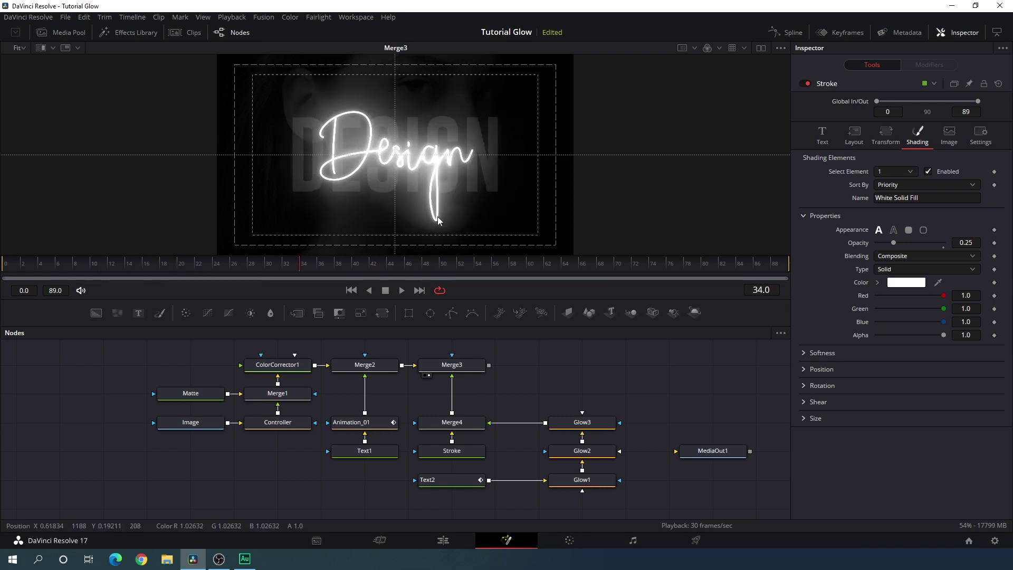
pyautogui.moveTo(300, 265); pyautogui.dragTo(217, 275)
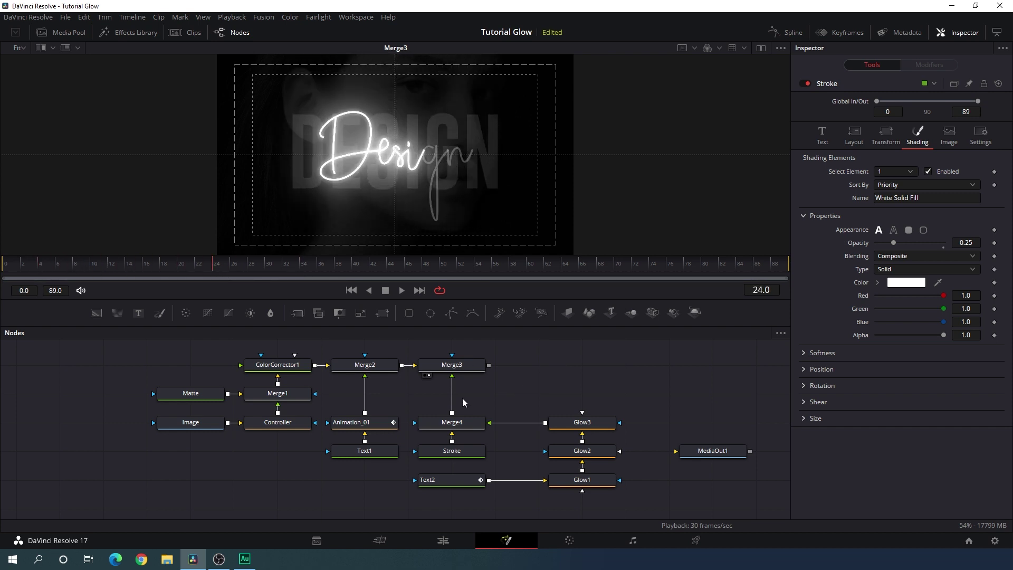
pyautogui.click(365, 426)
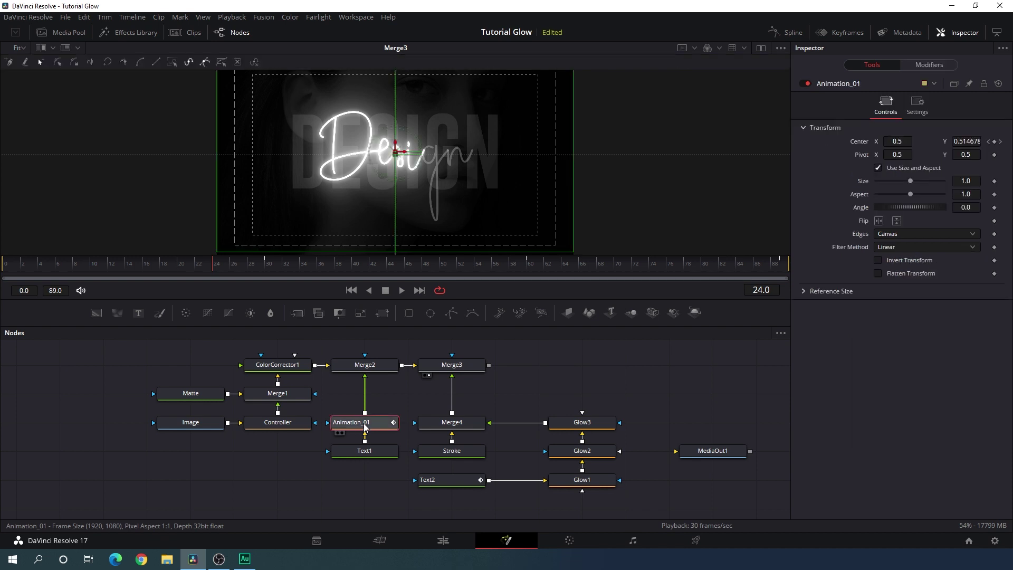
# Step: Paste a copy of Animation_01 right of Merge3 and rename it Animation_02
pyautogui.click(545, 389)
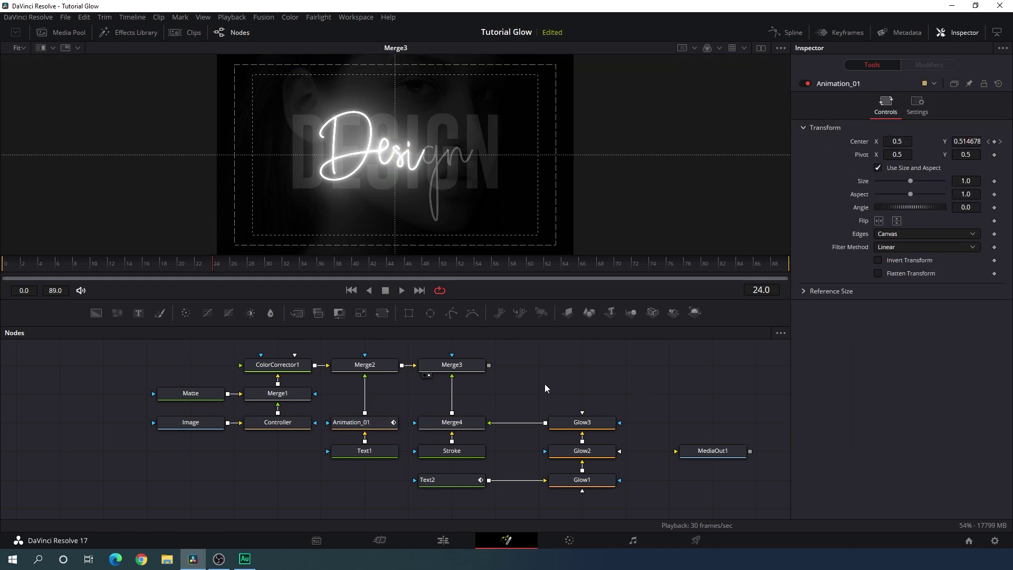
pyautogui.hotkey('ctrl', 'v')
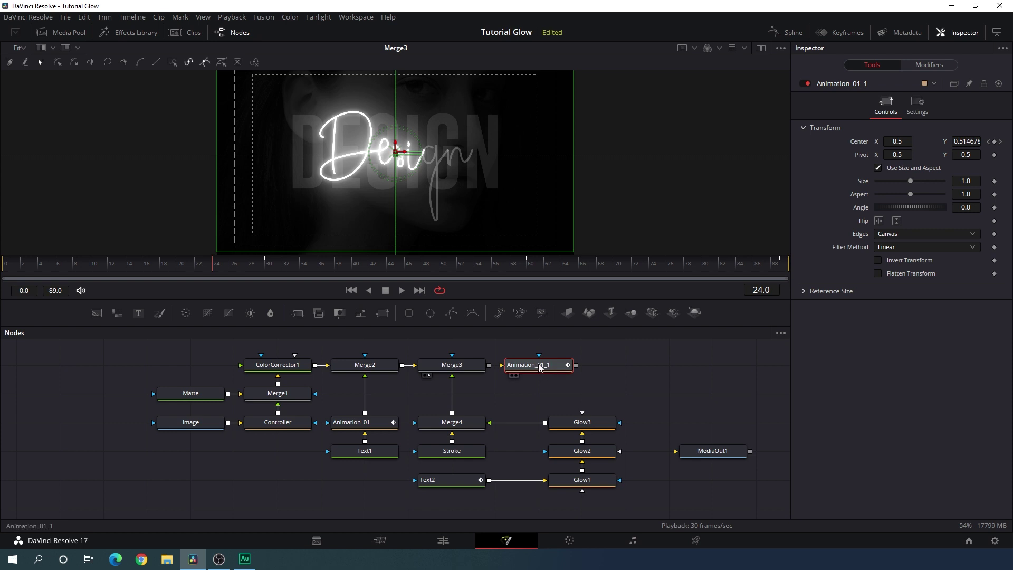
pyautogui.moveTo(538, 363); pyautogui.dragTo(586, 364)
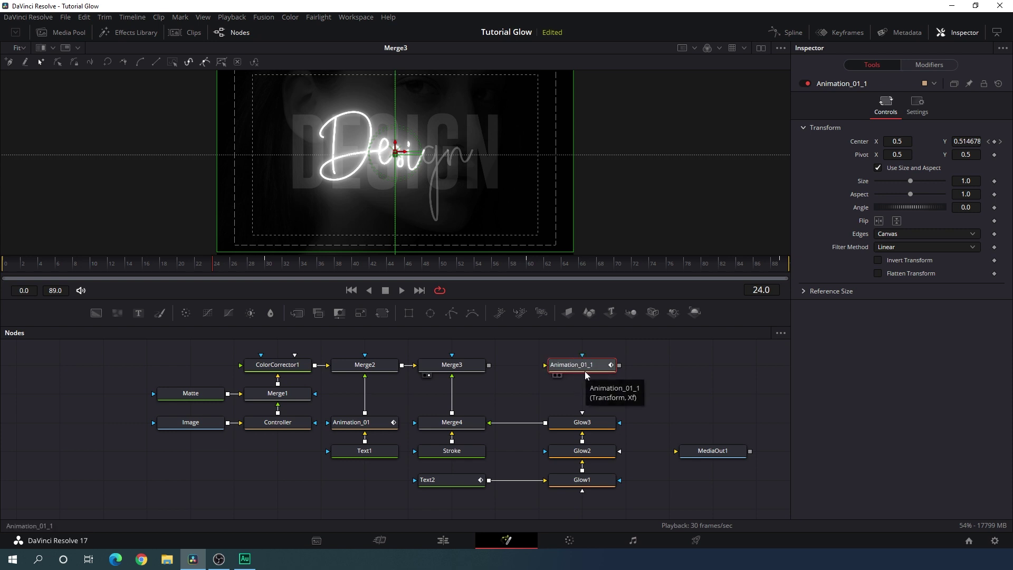
pyautogui.press('F2')
pyautogui.click(507, 294)
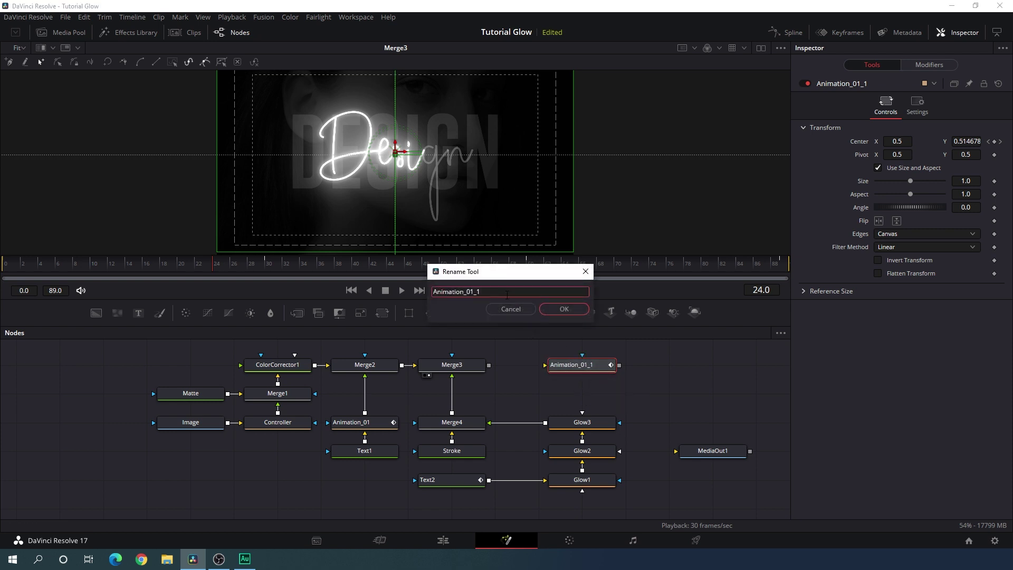
pyautogui.write('2')
pyautogui.press('Return')
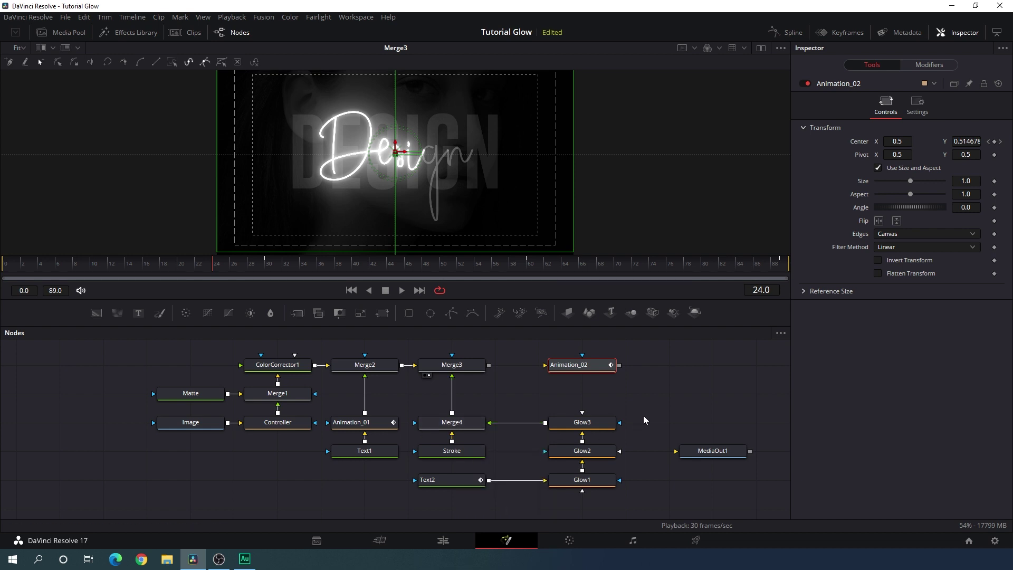
pyautogui.moveTo(644, 415); pyautogui.dragTo(447, 502)
# Step: Move the title node group down and insert Animation_02 between Merge4 and Merge3
pyautogui.moveTo(473, 423); pyautogui.dragTo(473, 480)
pyautogui.moveTo(584, 369); pyautogui.dragTo(457, 453)
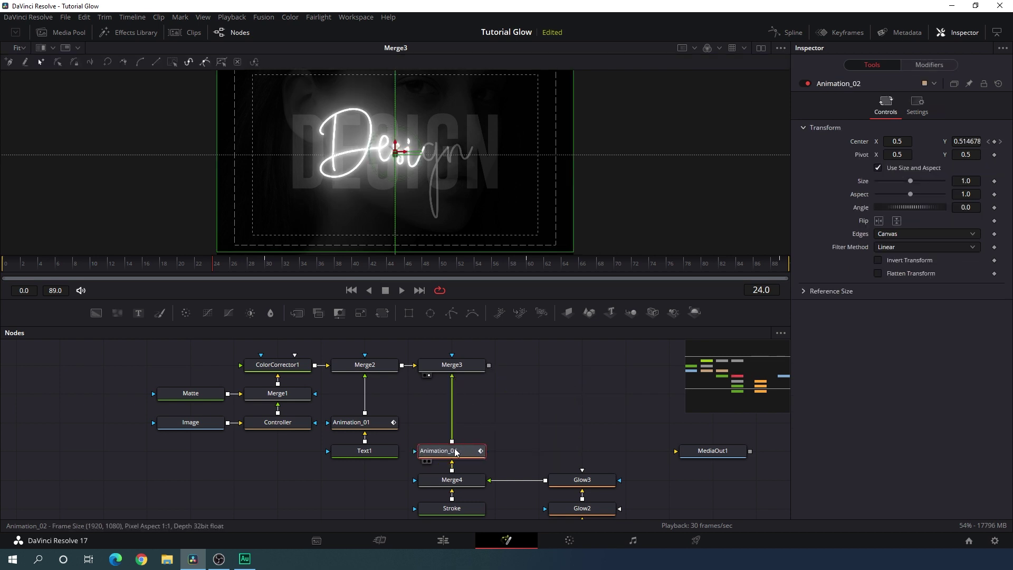
pyautogui.moveTo(287, 262)
pyautogui.mouseDown()
pyautogui.moveTo(113, 271)
pyautogui.moveTo(299, 277)
pyautogui.mouseUp()
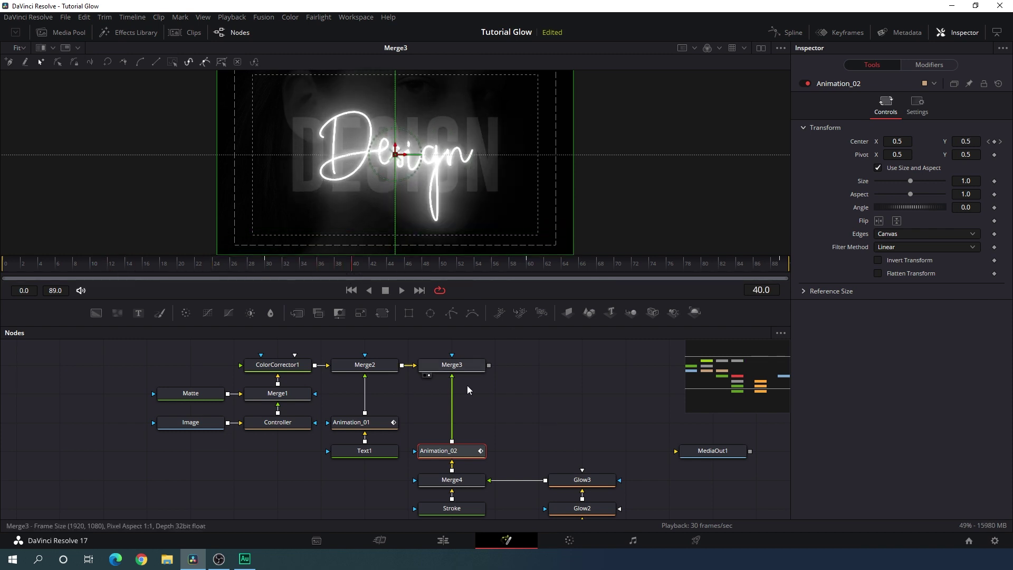
# Step: Keyframe Animation_02's Center Y at 1.5 on frame 89 and -0.5 on frame 0
pyautogui.moveTo(614, 265); pyautogui.dragTo(797, 268)
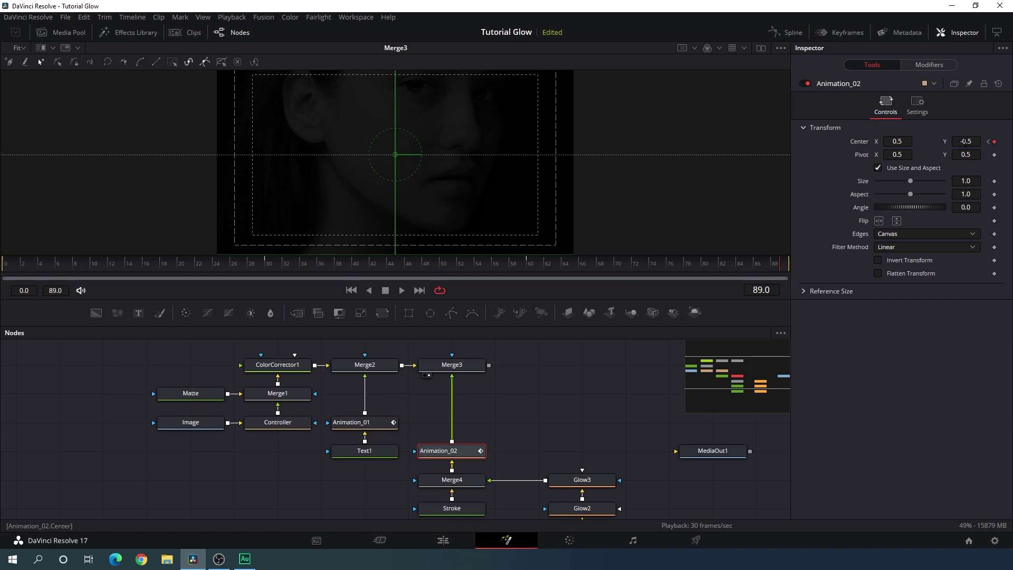
pyautogui.click(974, 141)
pyautogui.write('1.5')
pyautogui.press('Tab')
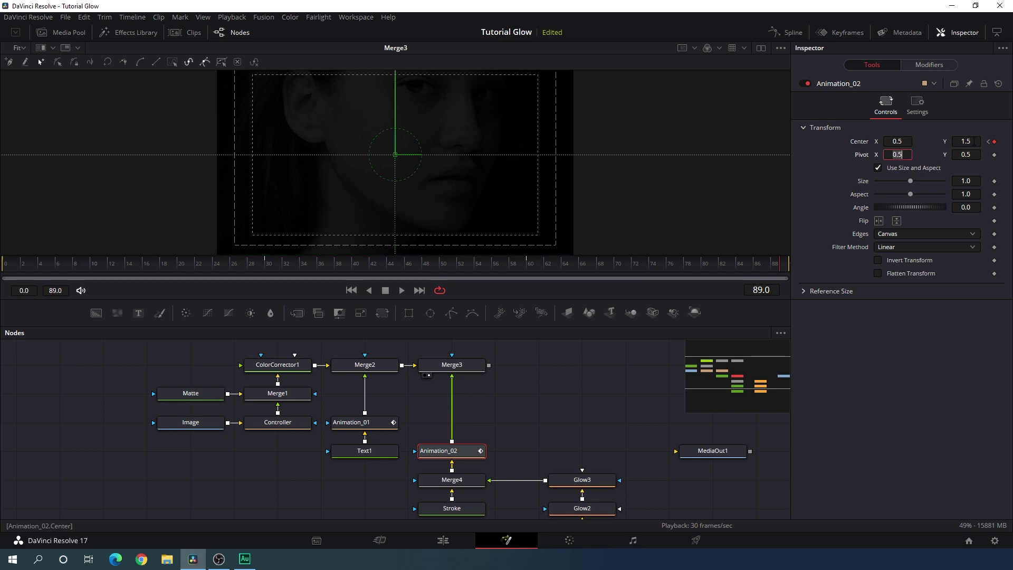
pyautogui.click(6, 262)
pyautogui.click(972, 140)
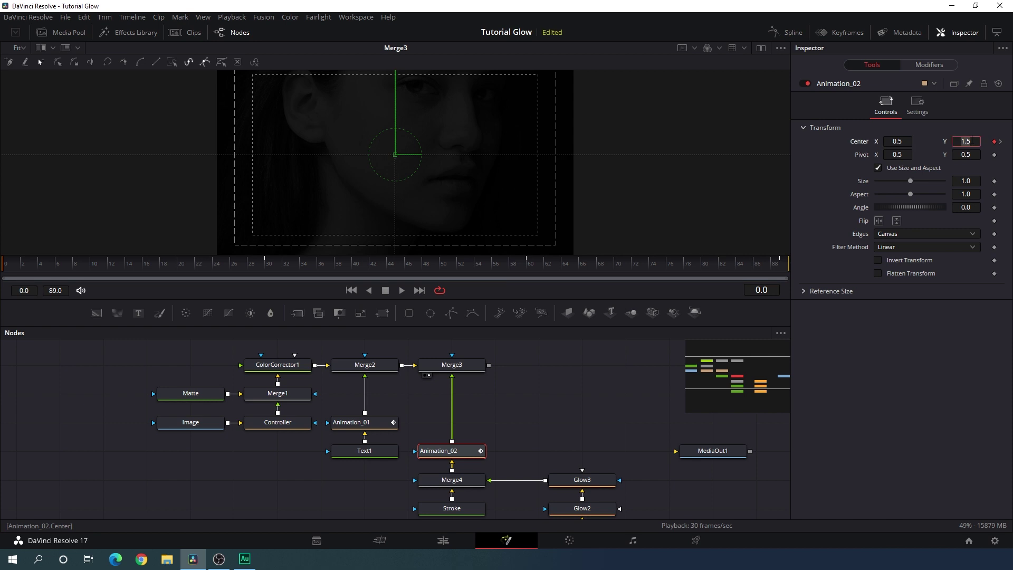
pyautogui.press('Tab')
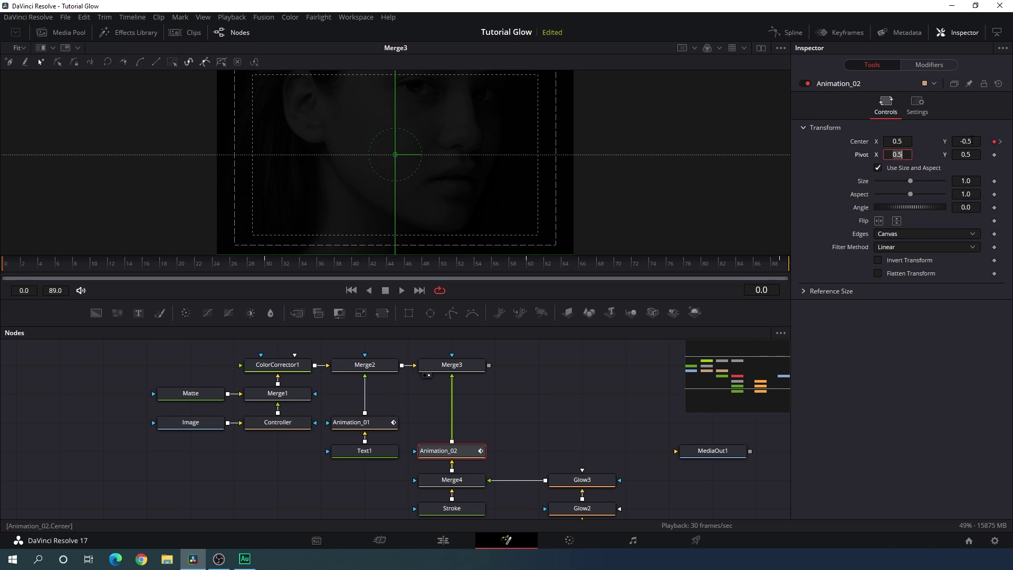
# Step: Play back the glowing Design rising from below and exiting through the top
pyautogui.moveTo(22, 267)
pyautogui.mouseDown()
pyautogui.moveTo(170, 261)
pyautogui.moveTo(69, 258)
pyautogui.moveTo(737, 259)
pyautogui.moveTo(4, 277)
pyautogui.mouseUp()
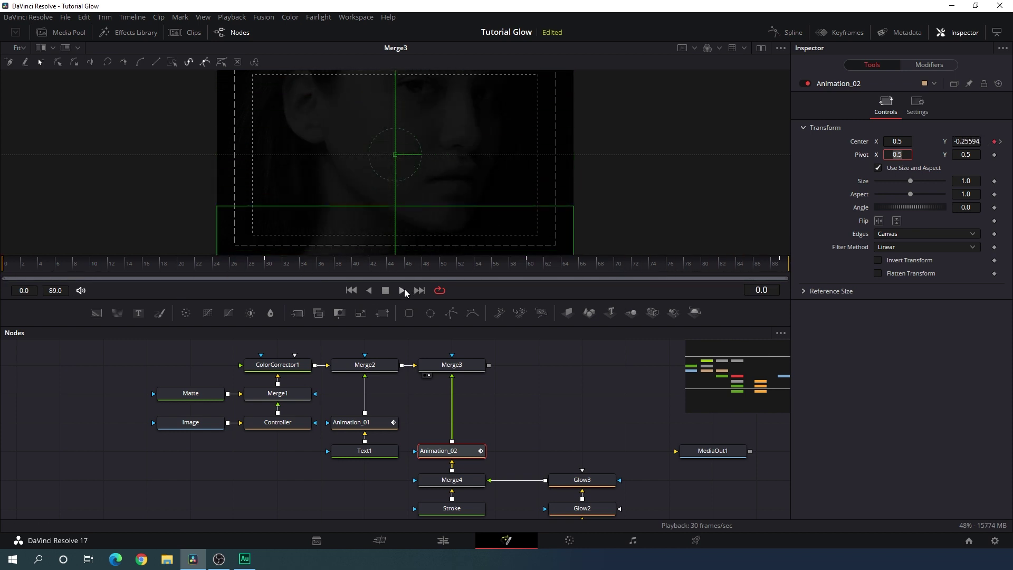
pyautogui.click(404, 289)
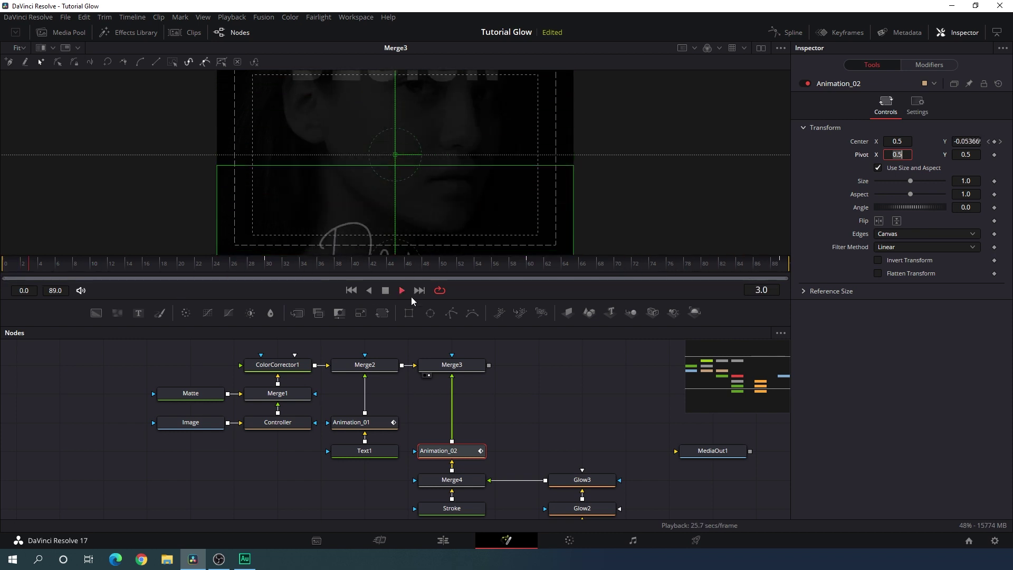
pyautogui.click(591, 360)
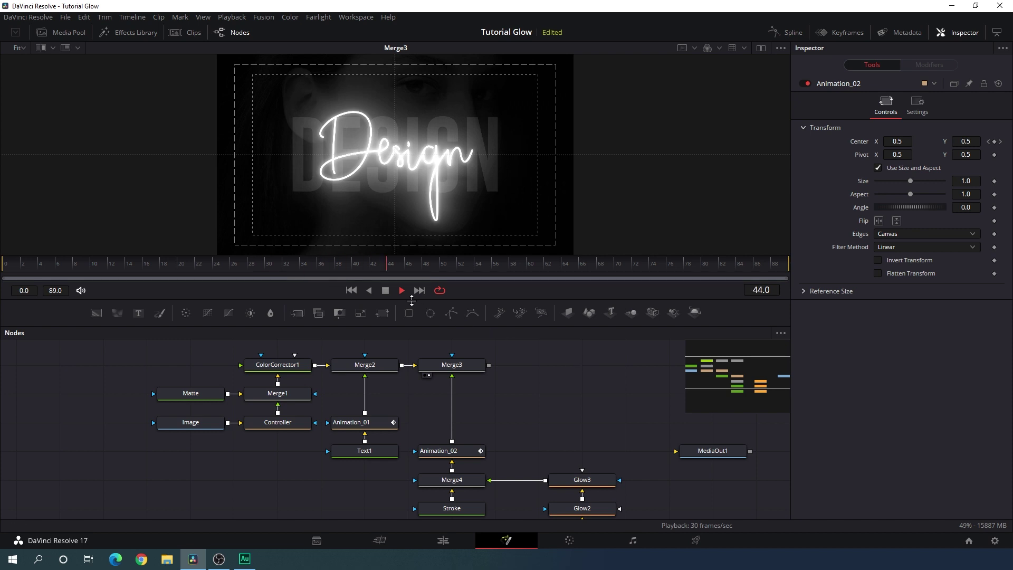
pyautogui.press('space')
pyautogui.click(463, 457)
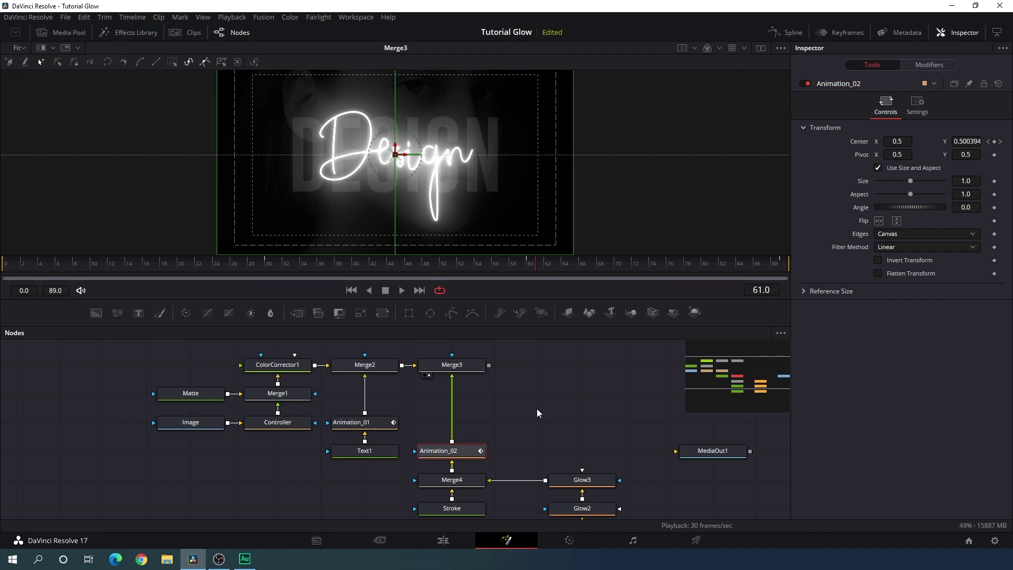
# Step: Add a DVE node after Animation_02 using the tool search
pyautogui.hotkey('shift', 'space')
pyautogui.write('glow')
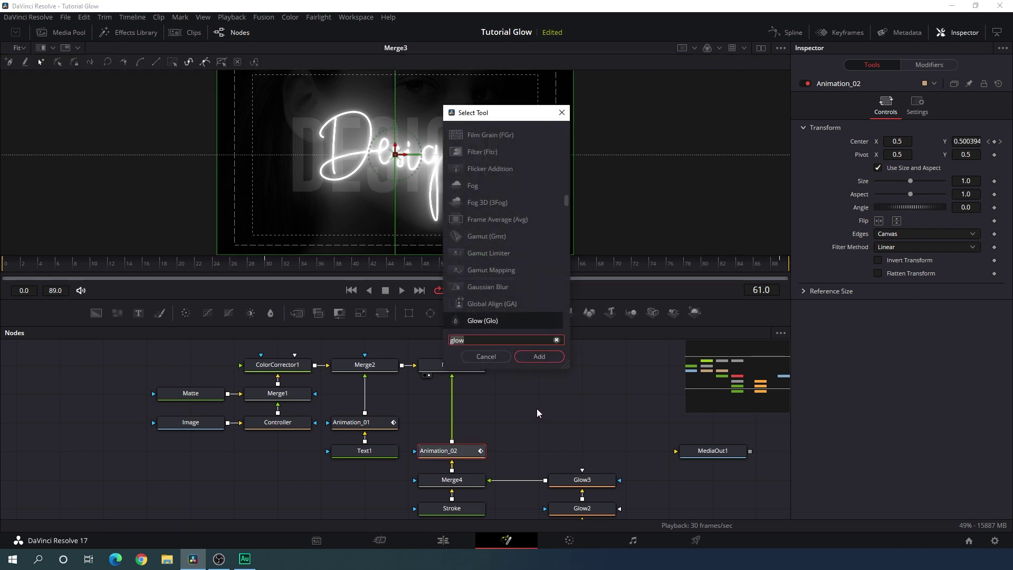
pyautogui.write('DVE')
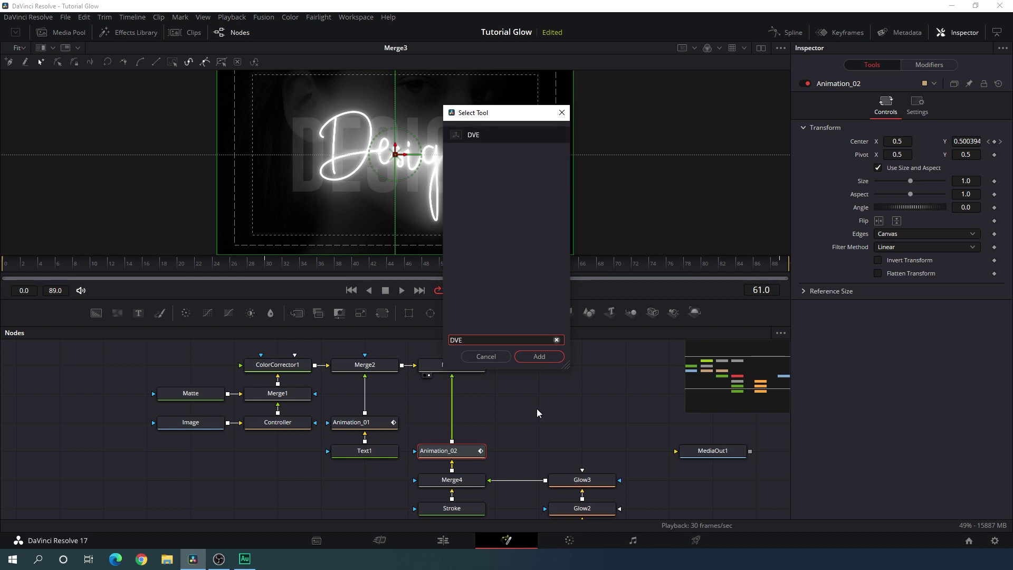
pyautogui.click(552, 357)
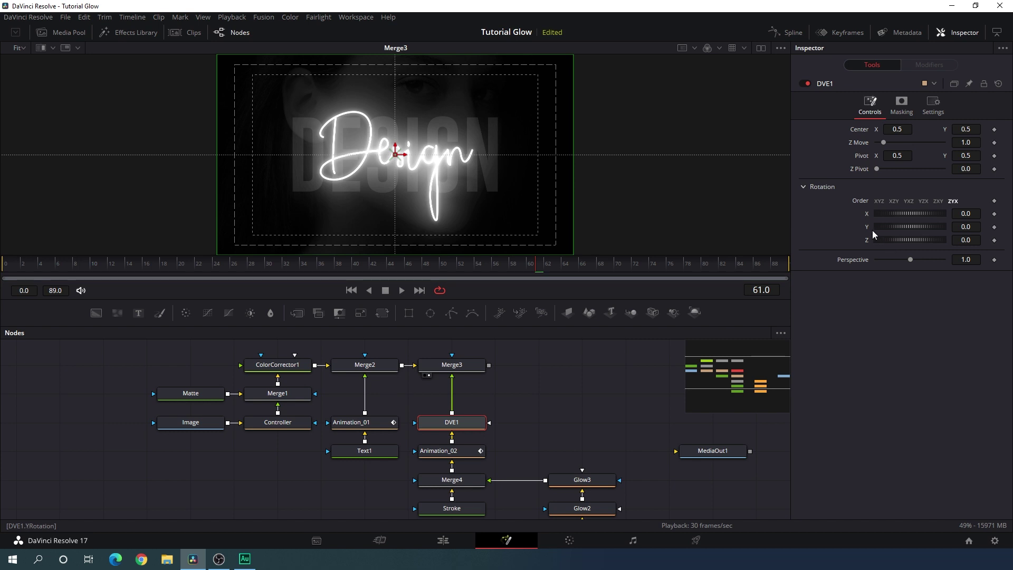
# Step: At frame 89, set DVE1's Y rotation to -30 and keyframe it
pyautogui.moveTo(129, 267); pyautogui.dragTo(794, 264)
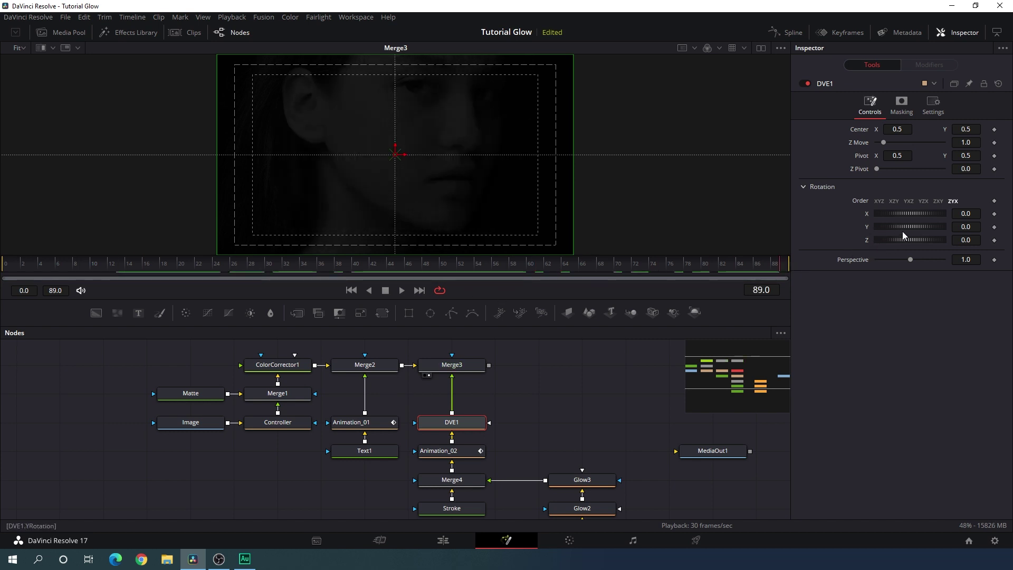
pyautogui.moveTo(907, 226); pyautogui.dragTo(944, 230)
pyautogui.click(962, 225)
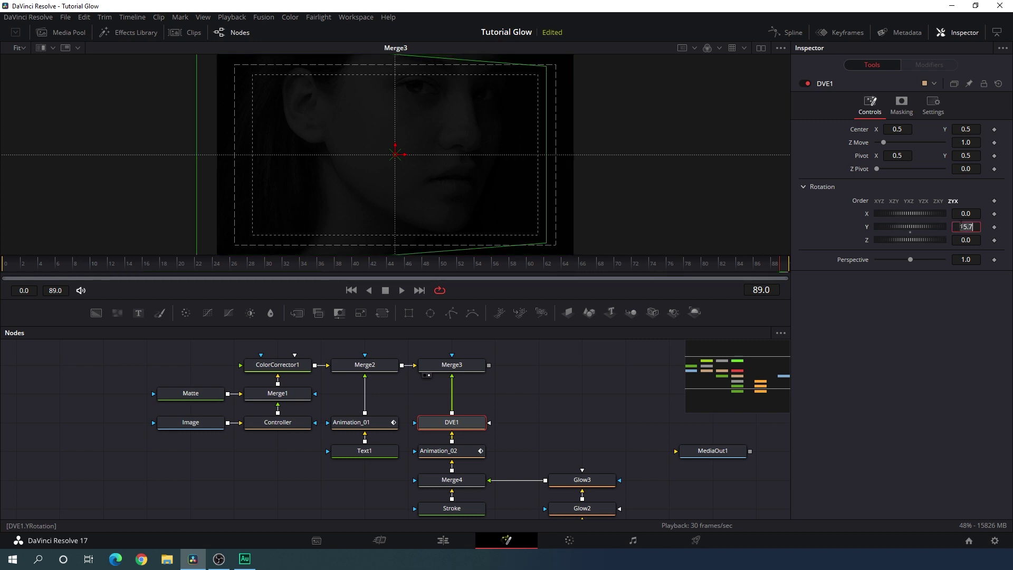
pyautogui.press('BackSpace')
pyautogui.press('Tab')
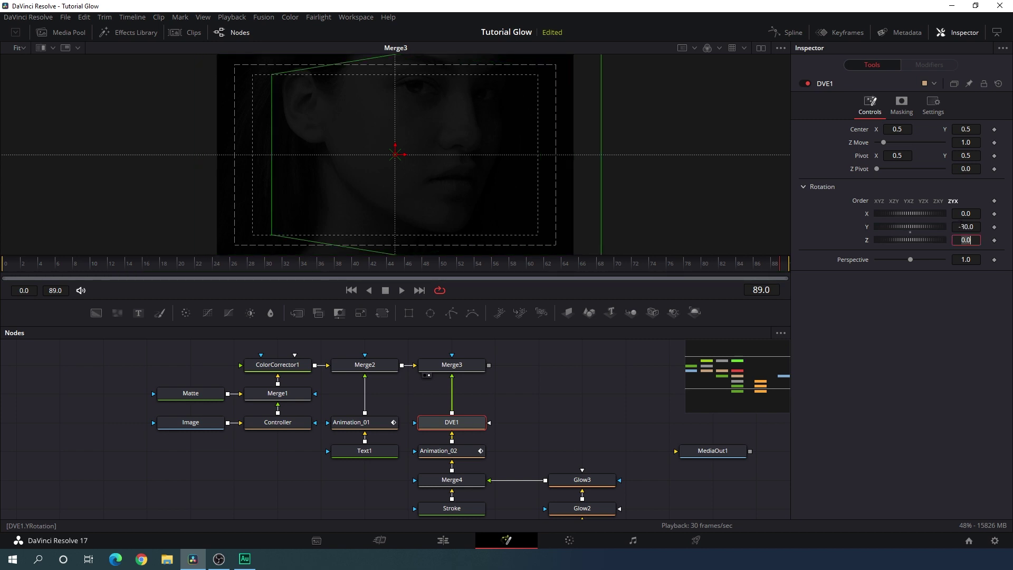
pyautogui.rightClick(866, 230)
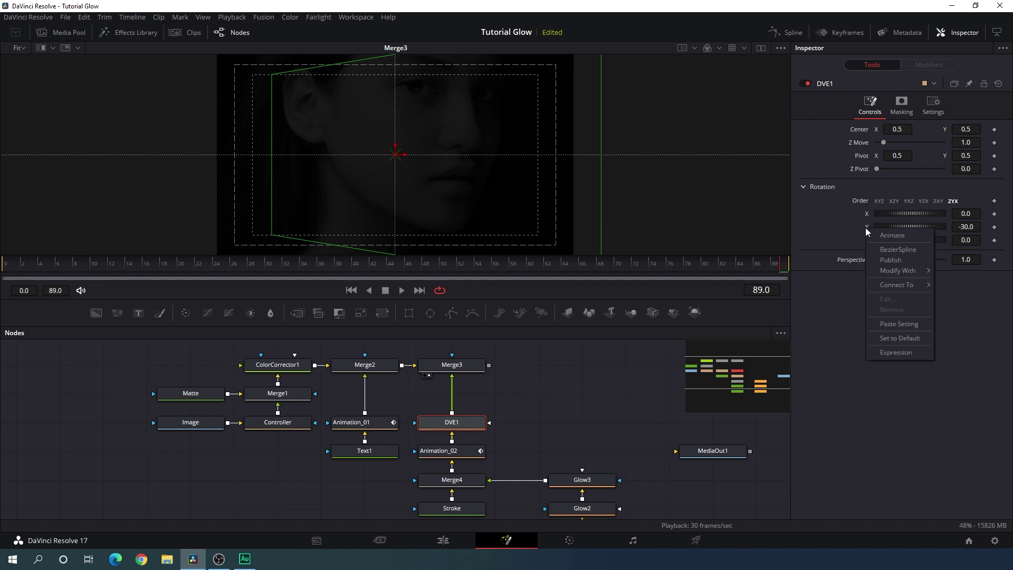
pyautogui.click(892, 236)
# Step: At frame 0, set DVE1's Y rotation to 30 and preview the swing near frame 60
pyautogui.moveTo(733, 261); pyautogui.dragTo(2, 287)
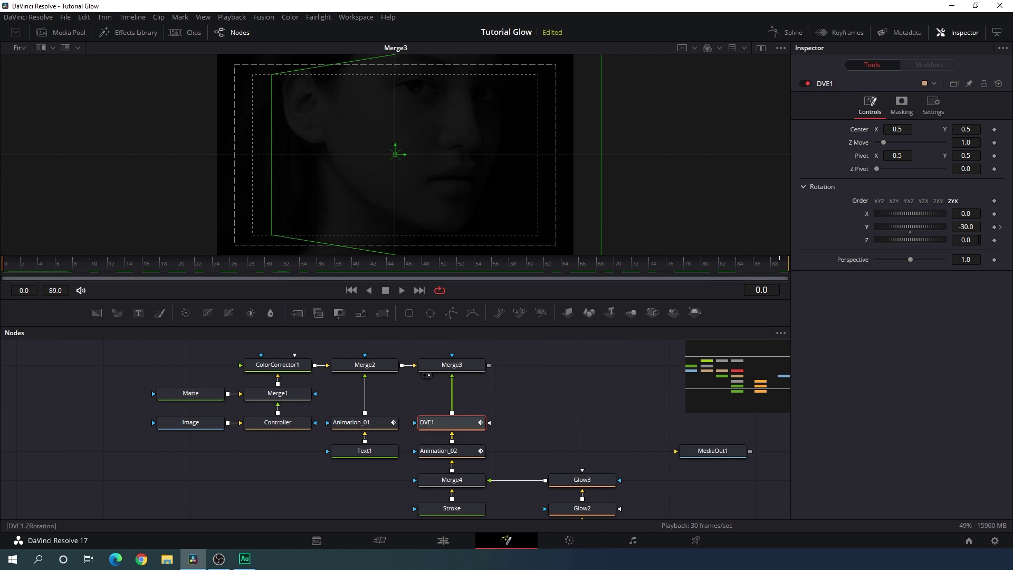
pyautogui.click(968, 227)
pyautogui.write('30')
pyautogui.press('Tab')
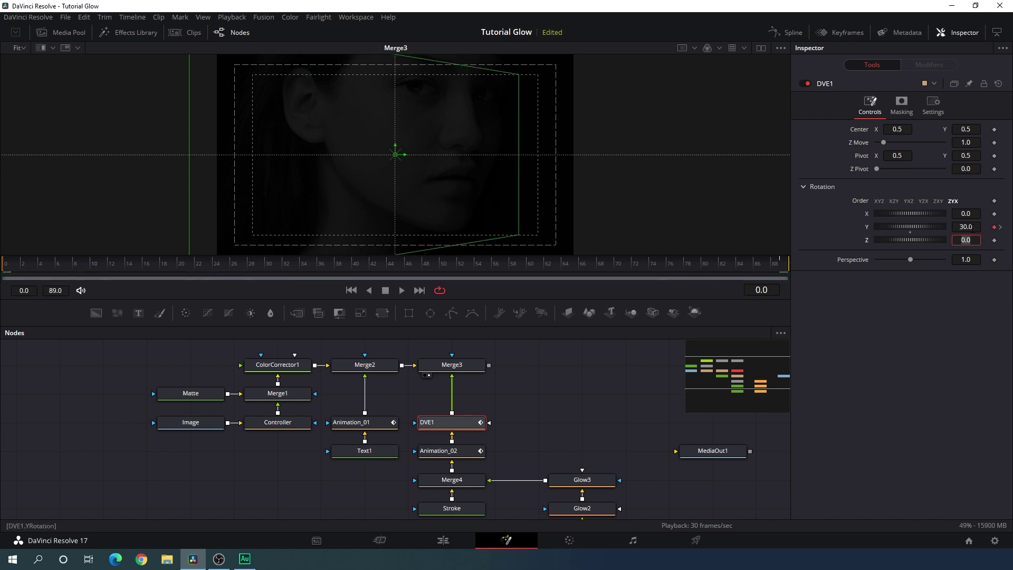
pyautogui.click(29, 267)
pyautogui.moveTo(29, 267); pyautogui.dragTo(531, 278)
pyautogui.click(571, 395)
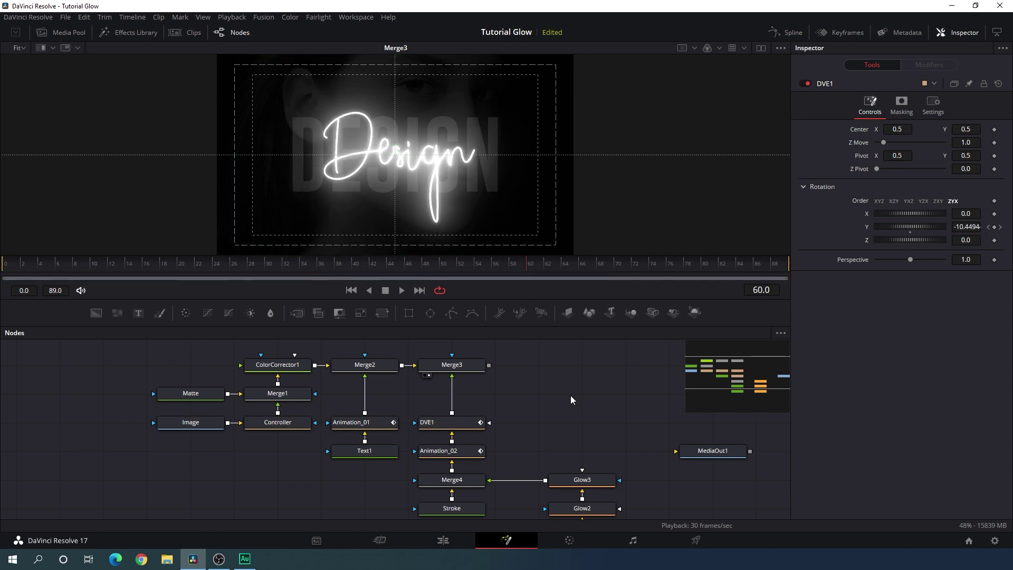
pyautogui.click(430, 429)
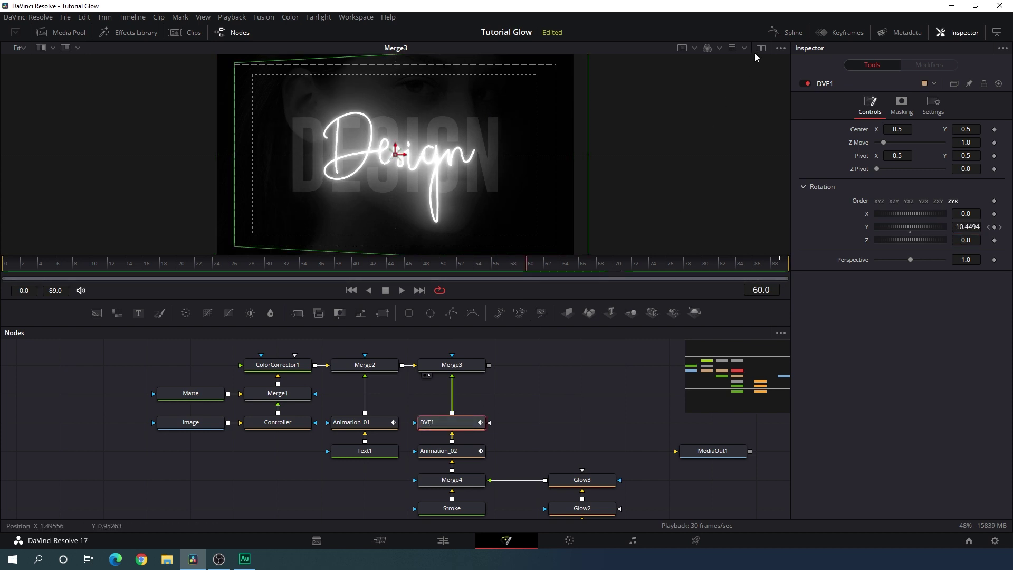
pyautogui.click(788, 33)
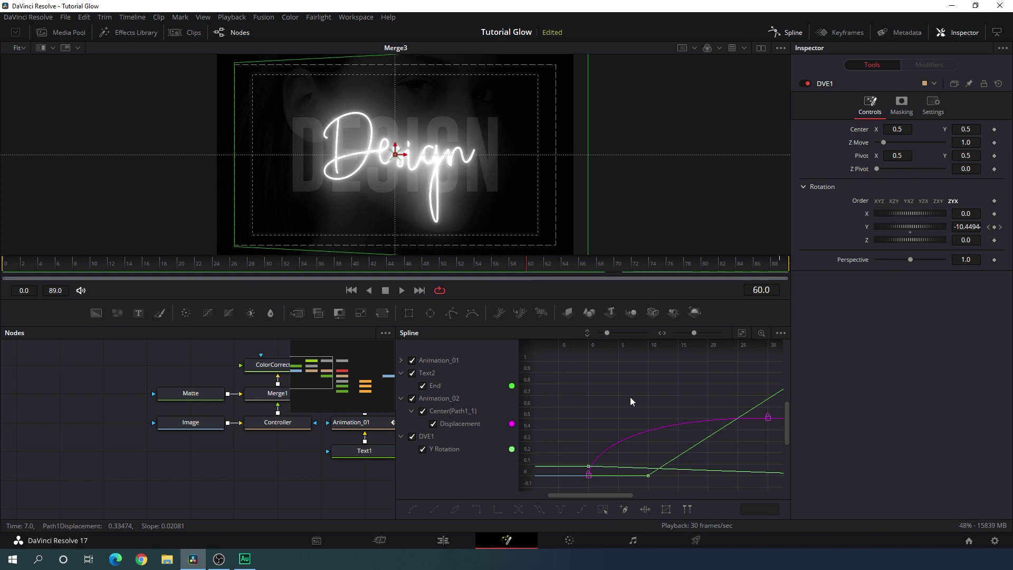
# Step: Isolate DVE1's Y Rotation curve, fit it, and smooth both keyframes into an ease
pyautogui.hotkey('ctrl', 'f')
pyautogui.click(22, 360)
pyautogui.click(22, 399)
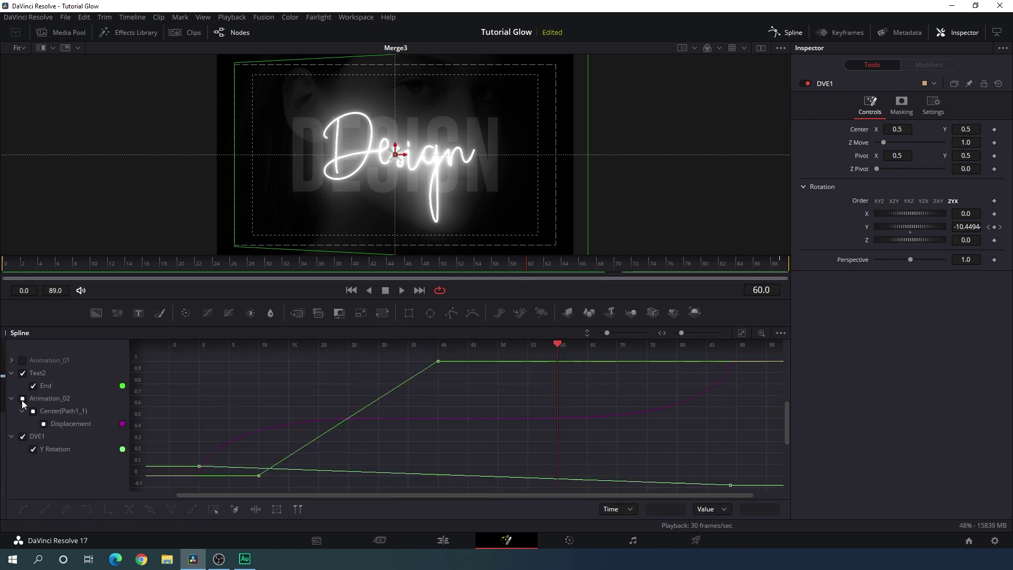
pyautogui.click(22, 373)
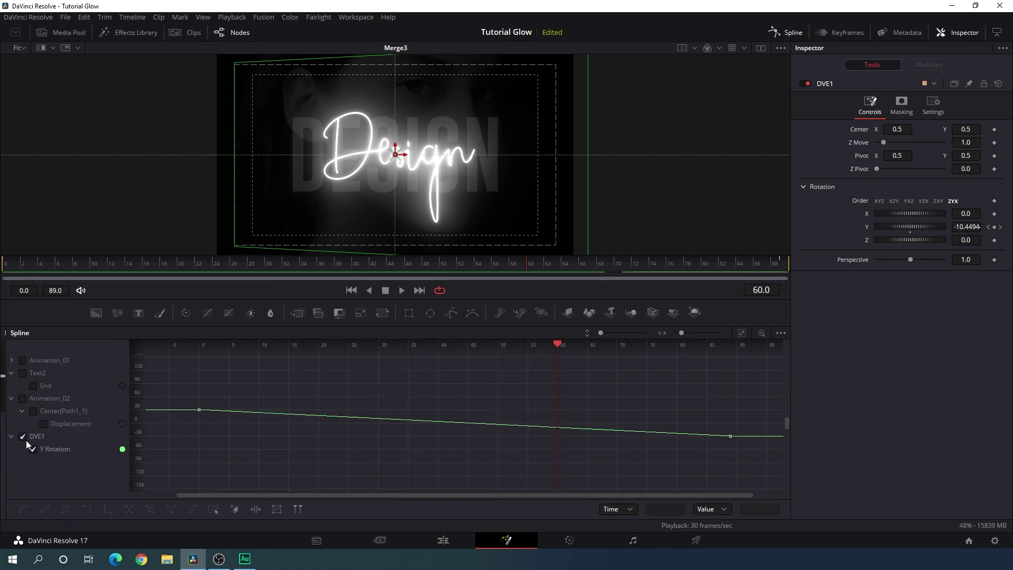
pyautogui.click(742, 335)
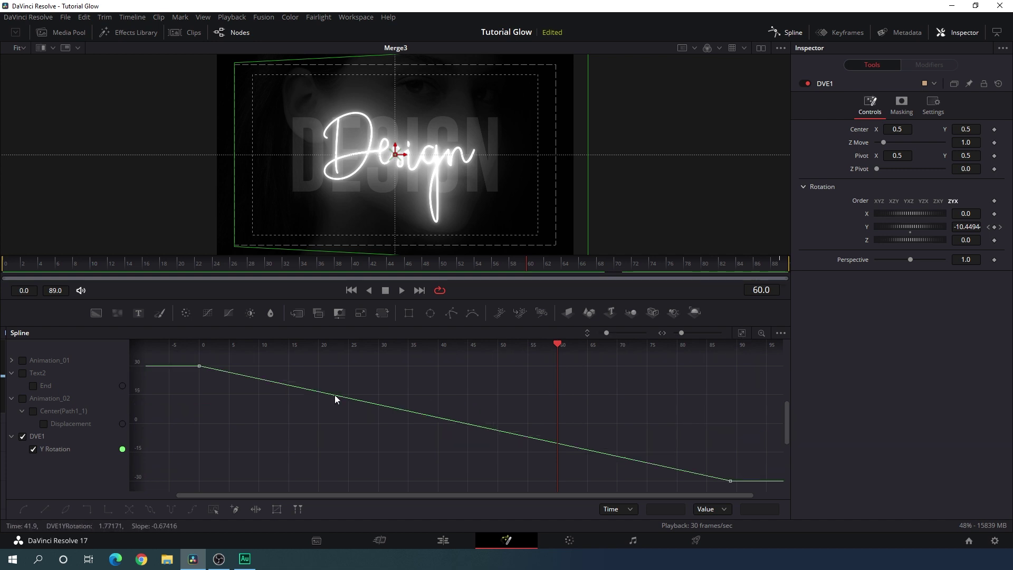
pyautogui.moveTo(179, 359); pyautogui.dragTo(753, 486)
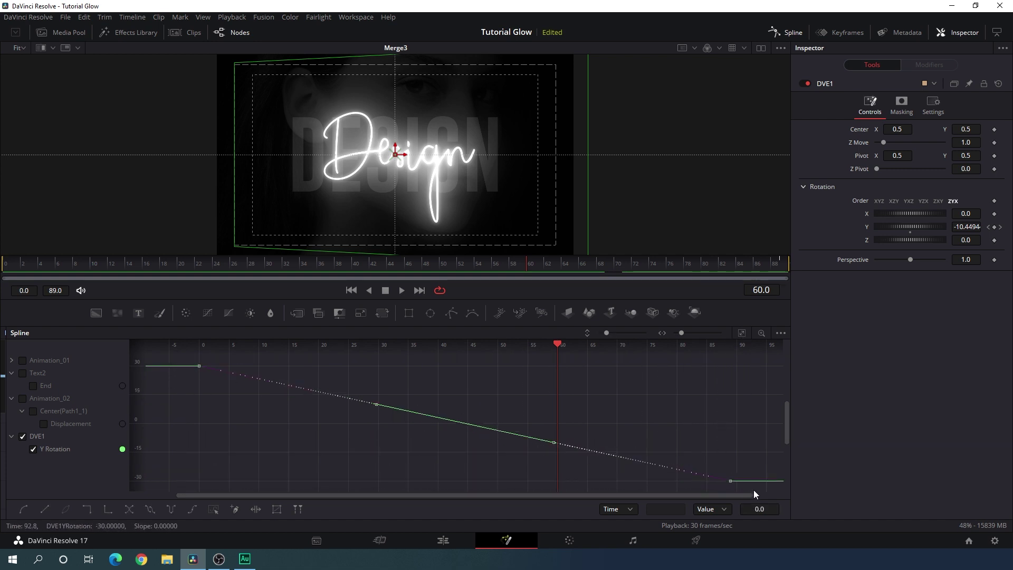
pyautogui.click(24, 509)
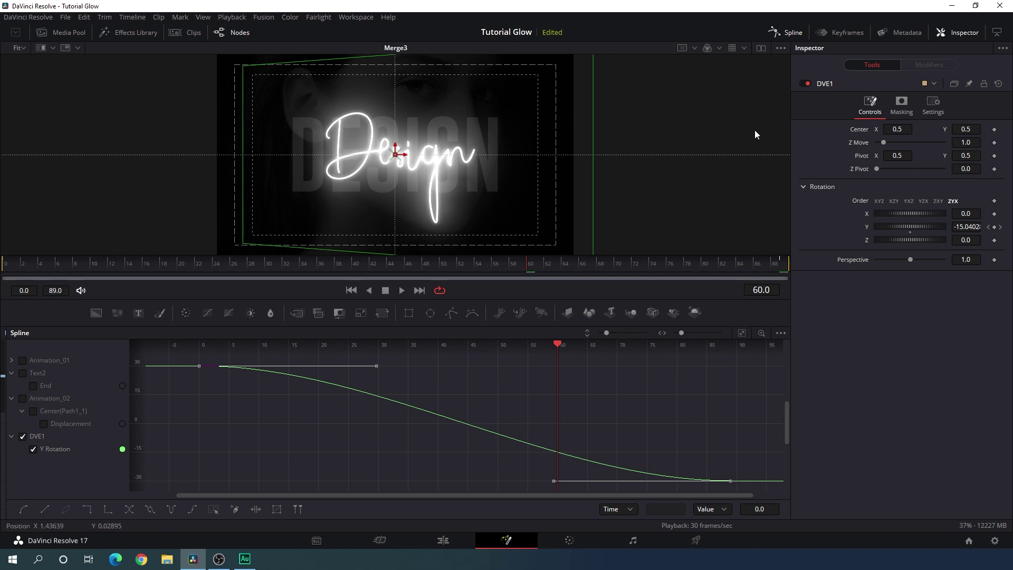
pyautogui.click(789, 35)
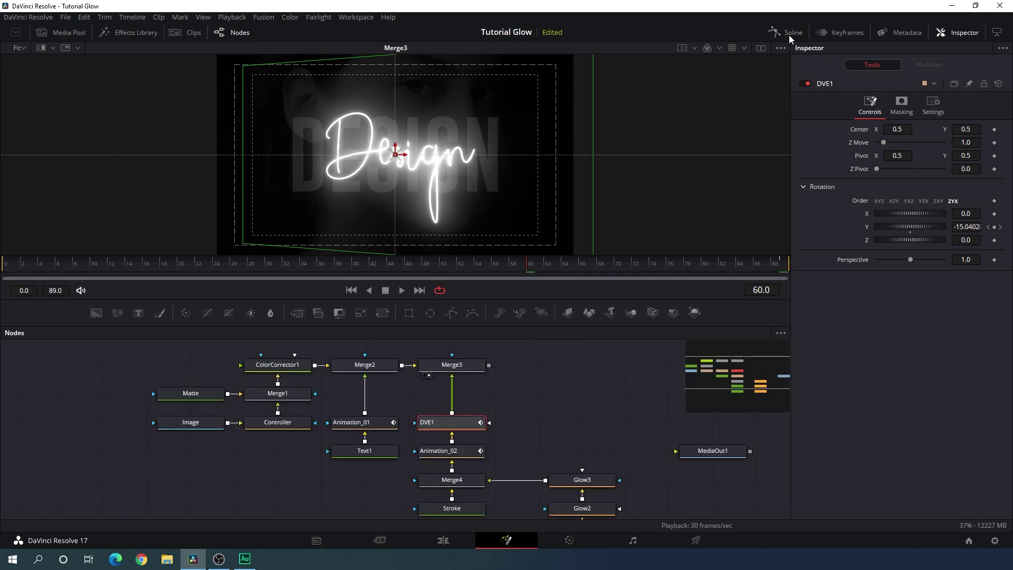
# Step: Select Merge3 and add a Color Corrector node after it
pyautogui.click(574, 376)
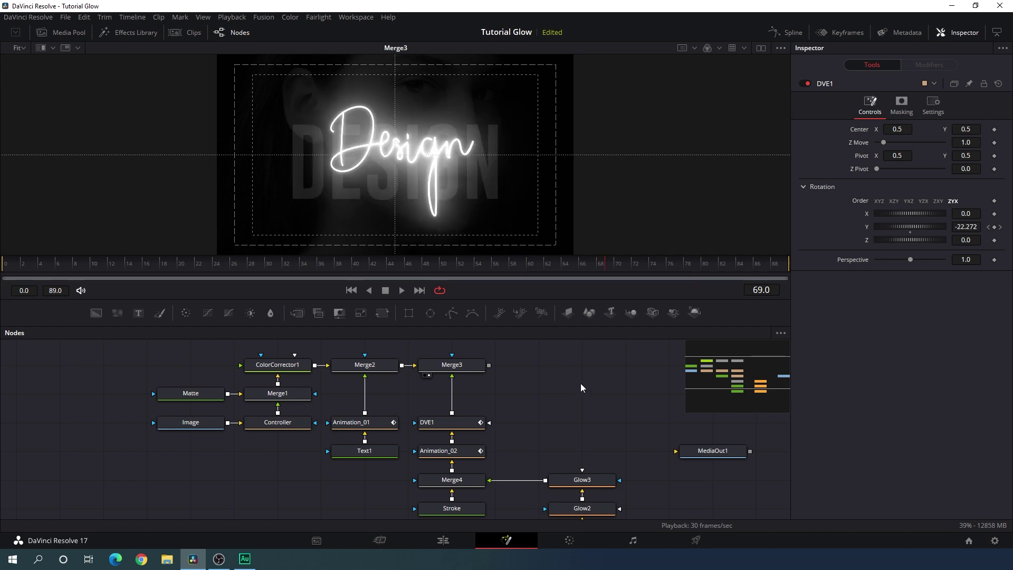
pyautogui.moveTo(581, 384); pyautogui.dragTo(485, 389)
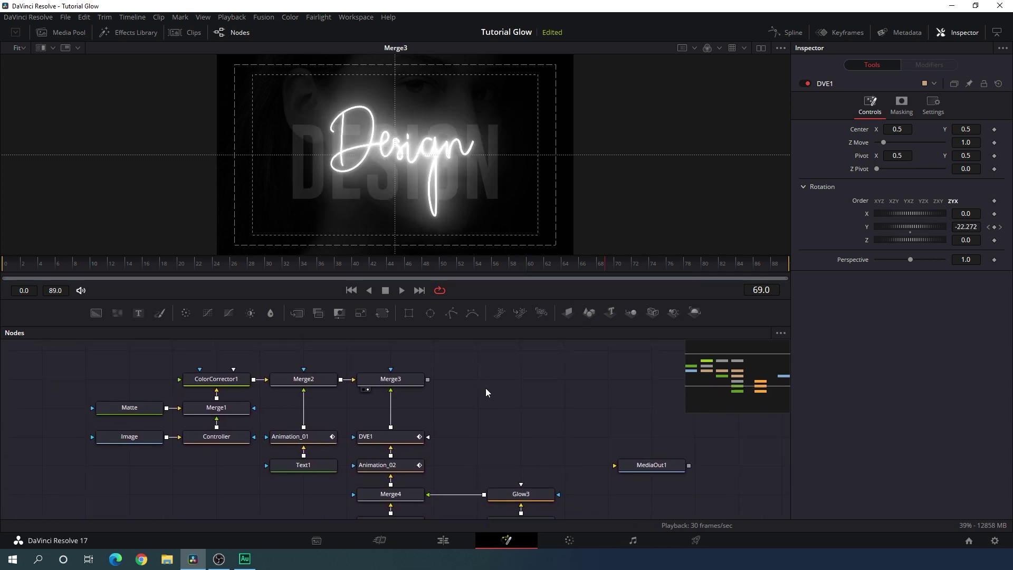
pyautogui.click(400, 381)
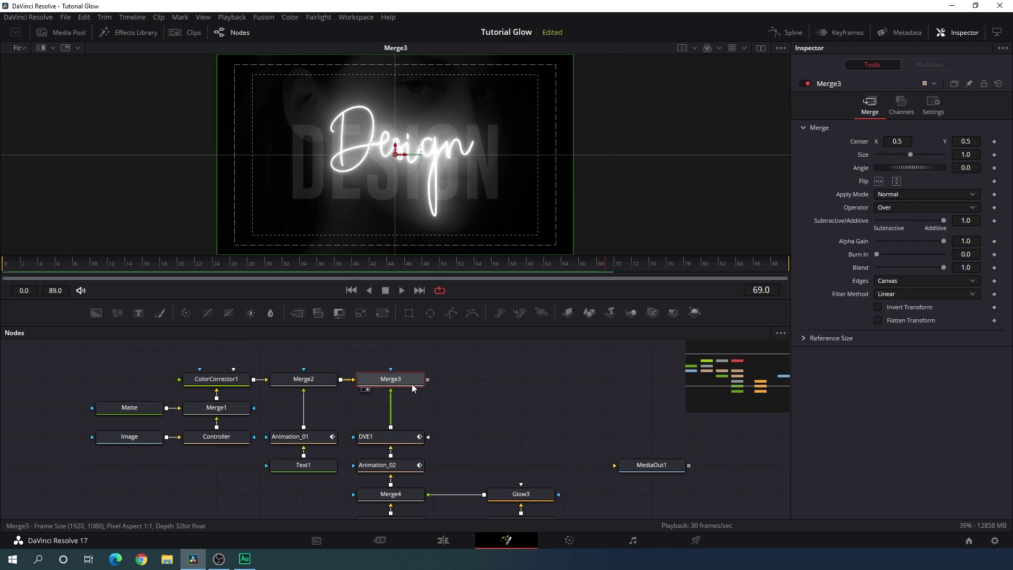
pyautogui.click(186, 313)
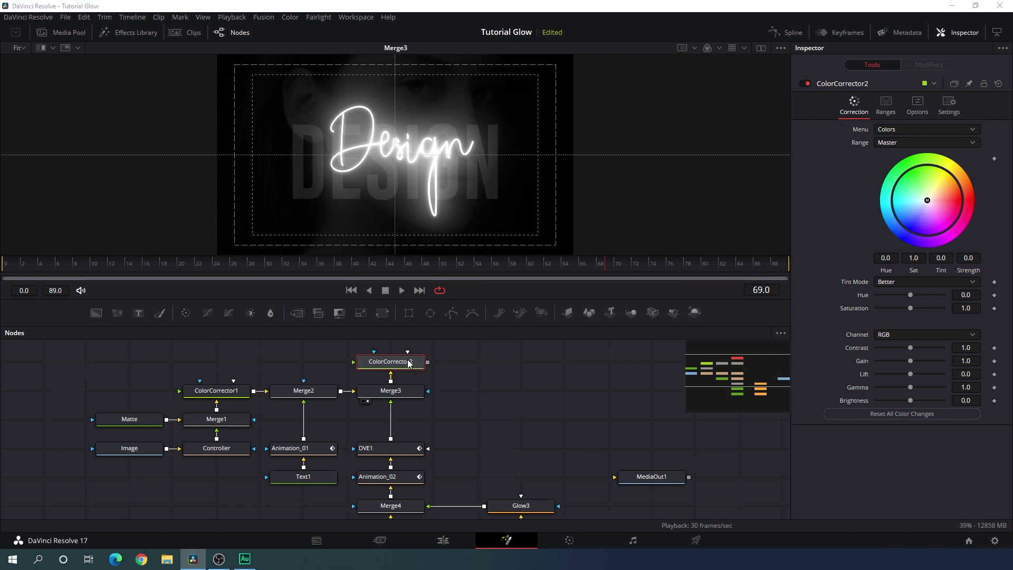
# Step: Rename ColorCorrector2 to Color and show its output in the viewer
pyautogui.press('F2')
pyautogui.moveTo(481, 292); pyautogui.dragTo(450, 299)
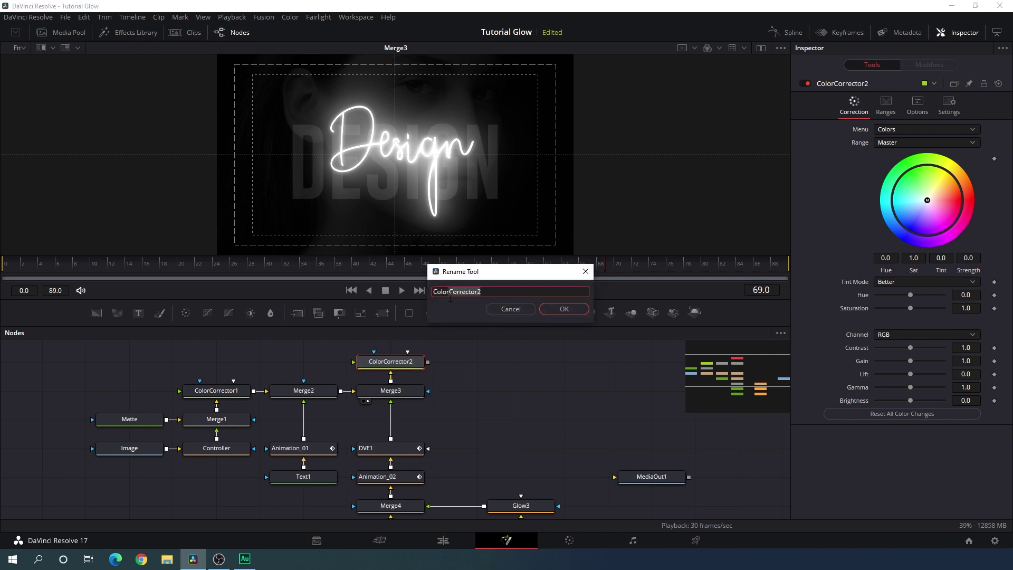
pyautogui.click(562, 310)
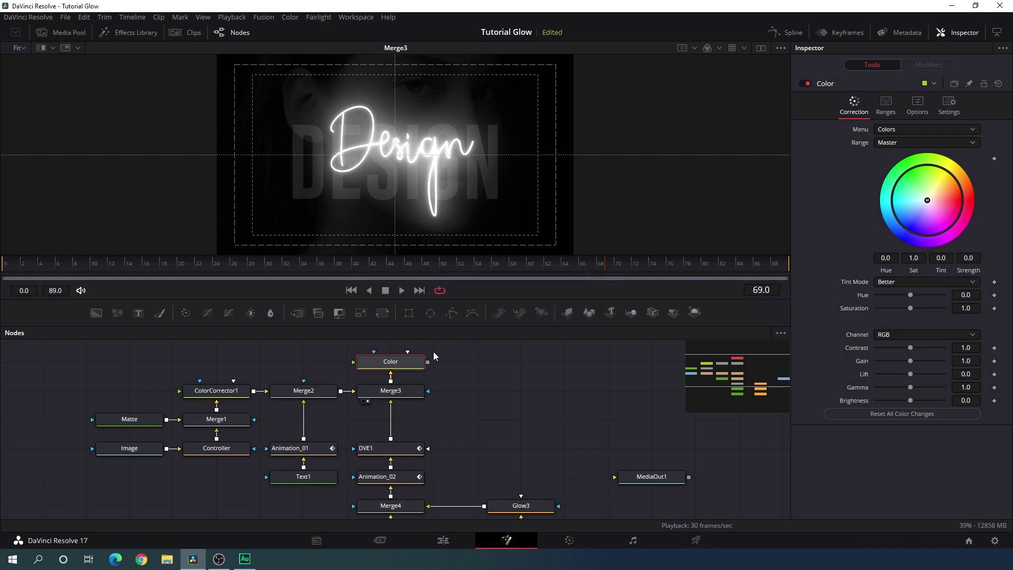
pyautogui.press('1')
# Step: Tint the image purple at saturation 0.8 and wire the Color node after Merge3
pyautogui.moveTo(929, 205); pyautogui.dragTo(1006, 253)
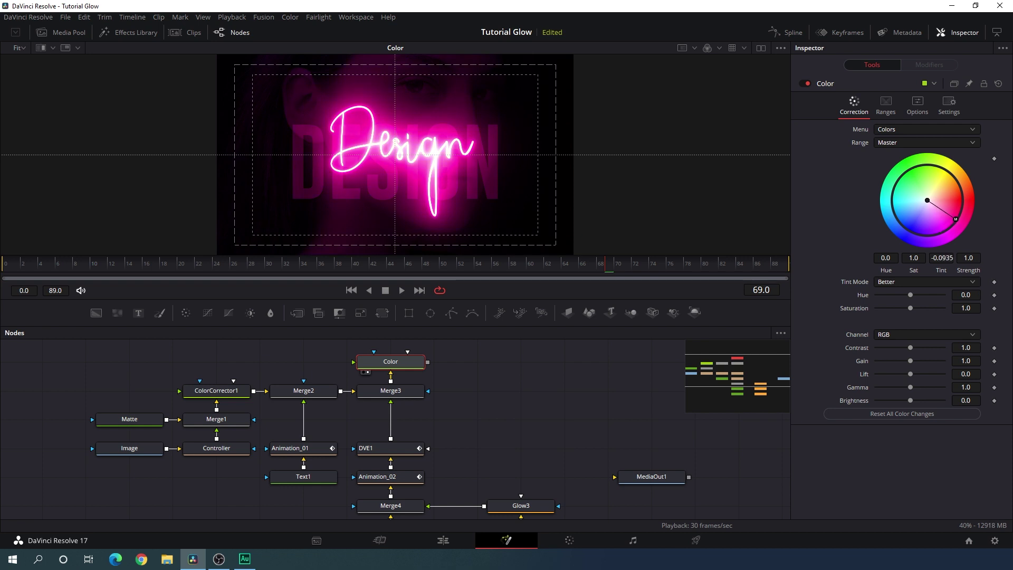
pyautogui.moveTo(913, 309); pyautogui.dragTo(903, 309)
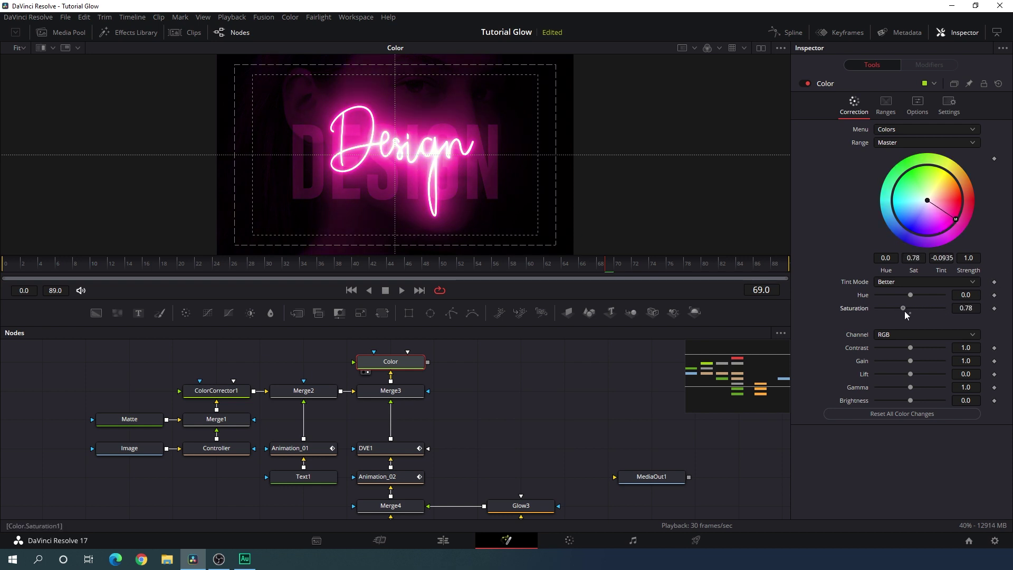
pyautogui.click(966, 308)
pyautogui.press('BackSpace')
pyautogui.press('BackSpace')
pyautogui.write('8')
pyautogui.press('Tab')
pyautogui.moveTo(922, 235); pyautogui.dragTo(943, 299)
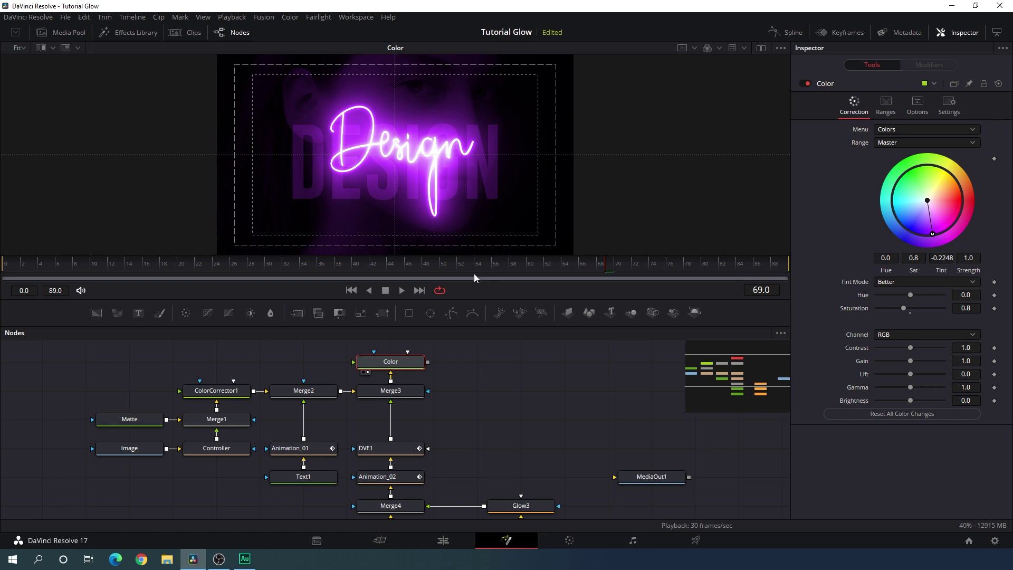
pyautogui.moveTo(422, 264); pyautogui.dragTo(277, 275)
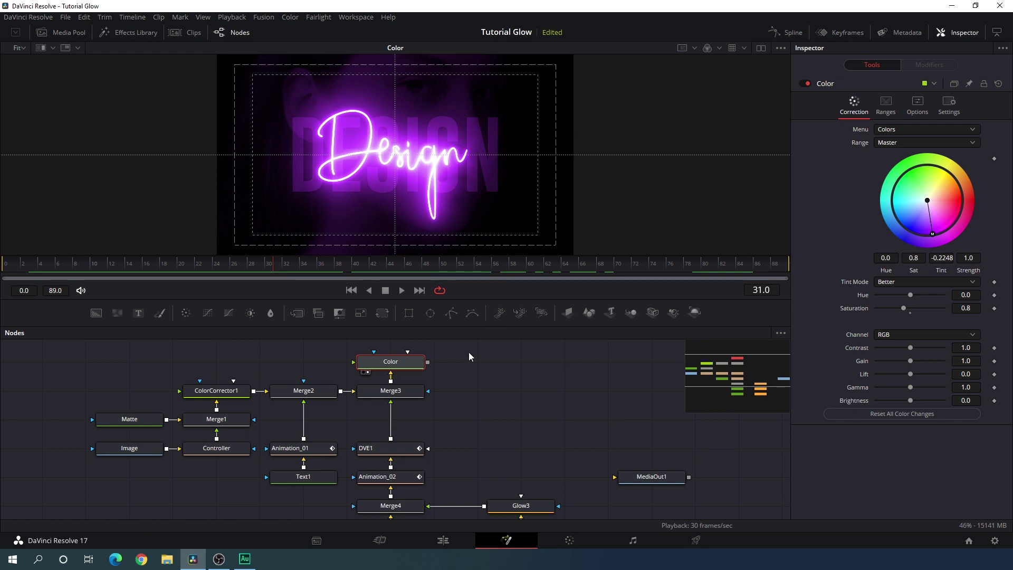
pyautogui.moveTo(417, 364); pyautogui.dragTo(506, 380)
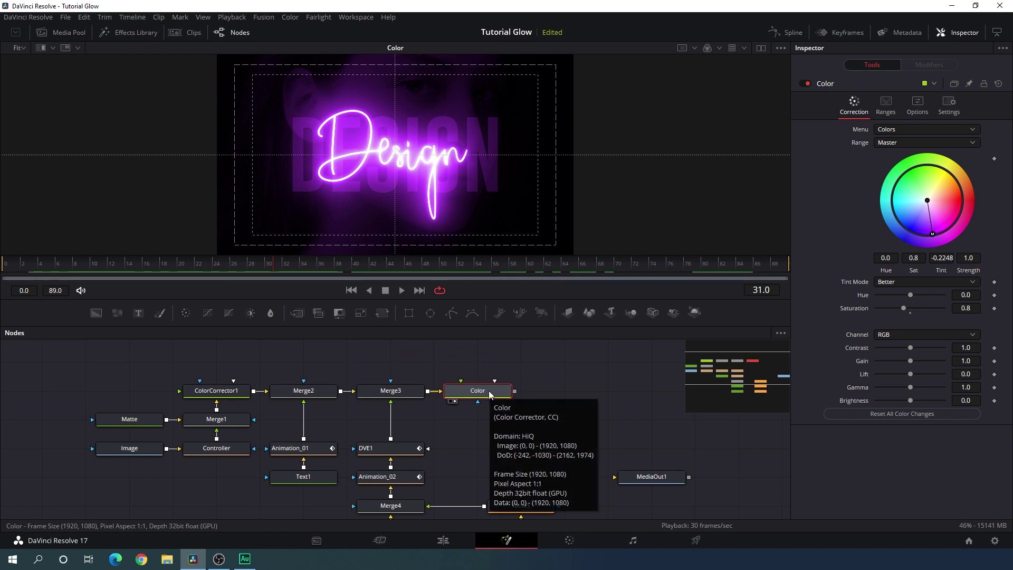
# Step: Add a Grain node after Color and view Grain1's output
pyautogui.hotkey('shift', 'space')
pyautogui.write('DVE')
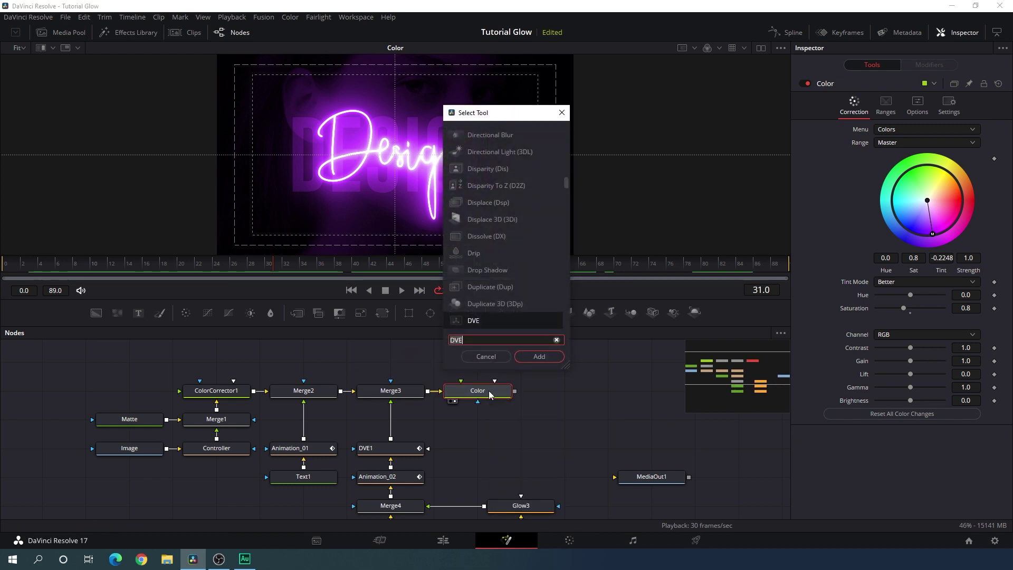
pyautogui.press('BackSpace')
pyautogui.press('BackSpace')
pyautogui.press('BackSpace')
pyautogui.write('grai')
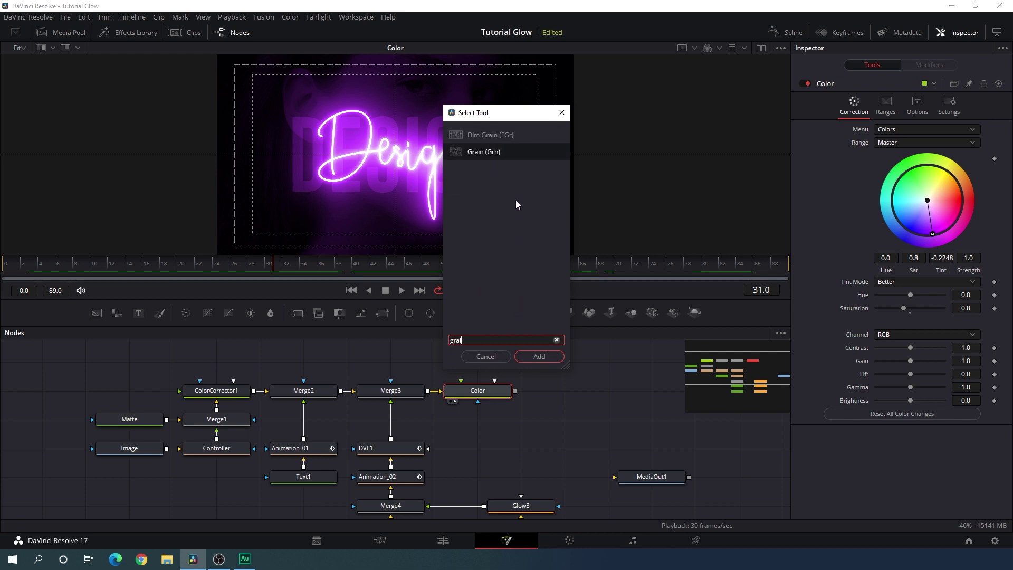
pyautogui.click(550, 357)
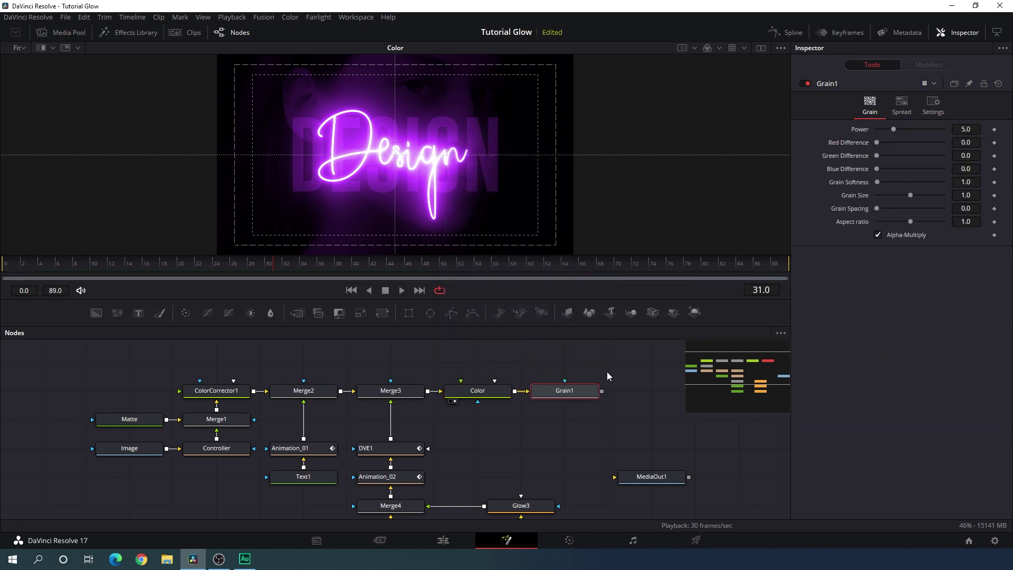
pyautogui.scroll(6, 420, 164)
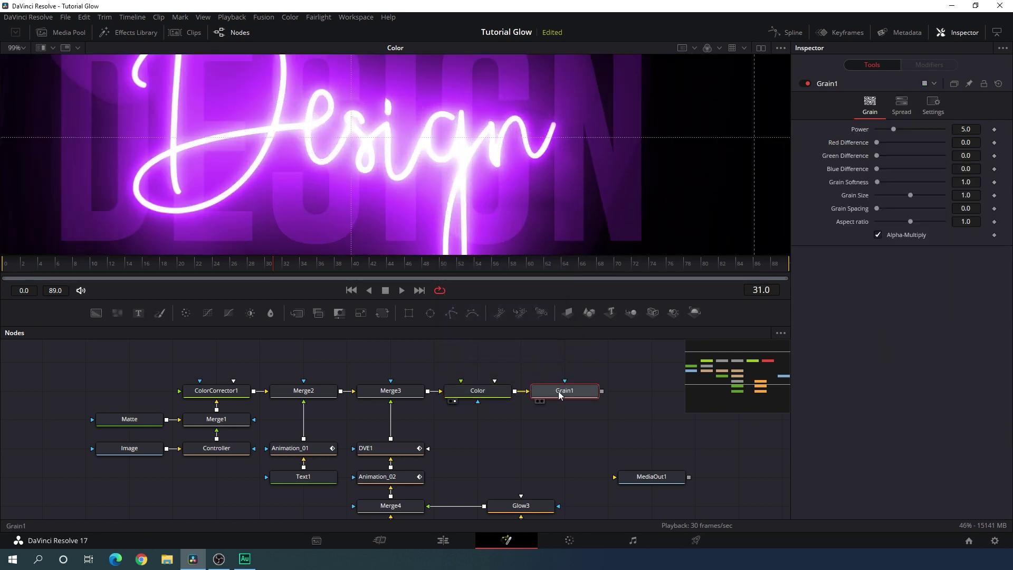
pyautogui.press('1')
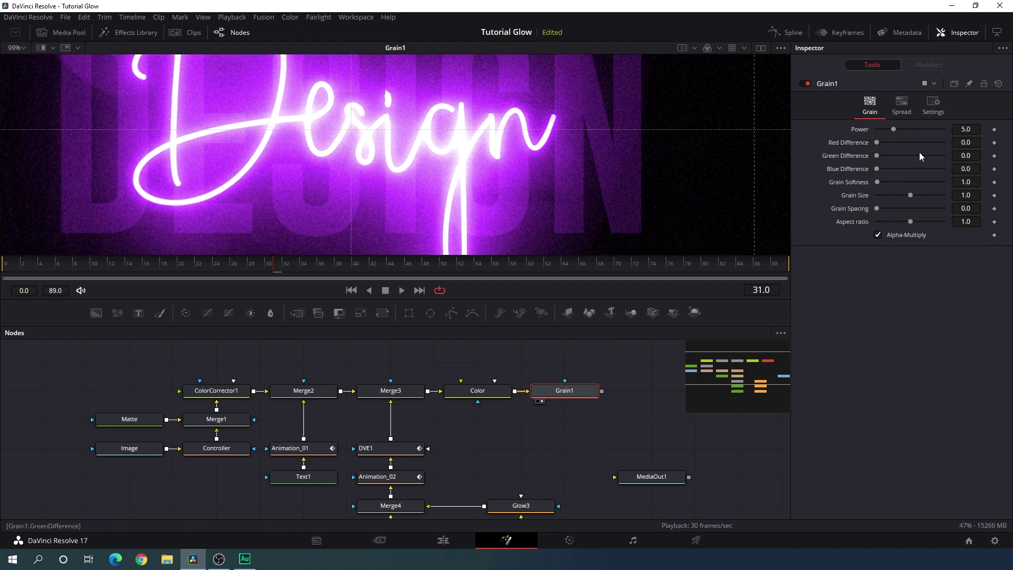
# Step: Set Grain1 Power to 2, fit the viewer, and connect Grain1 to MediaOut1
pyautogui.click(975, 131)
pyautogui.write('2')
pyautogui.press('Tab')
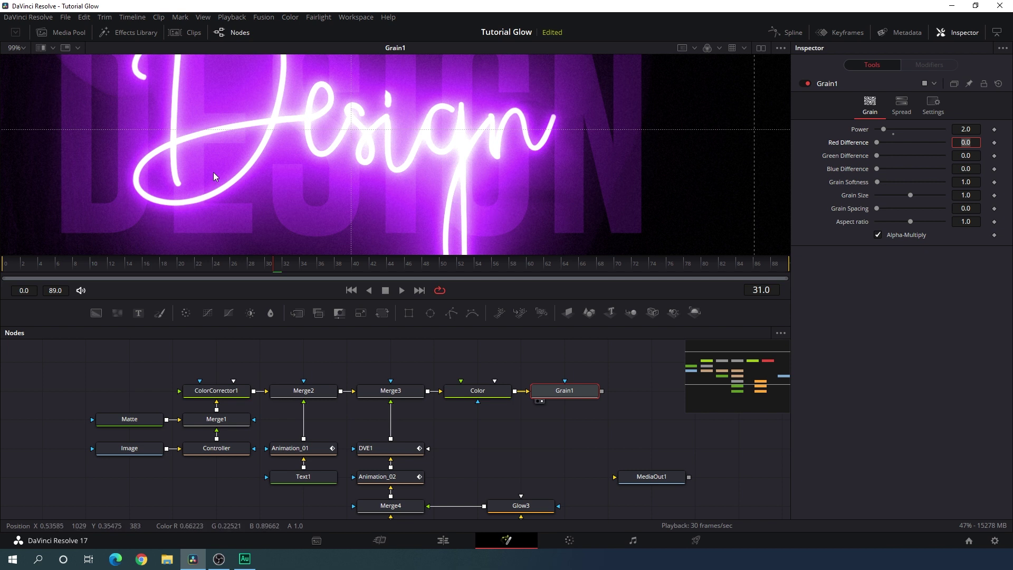
pyautogui.click(21, 46)
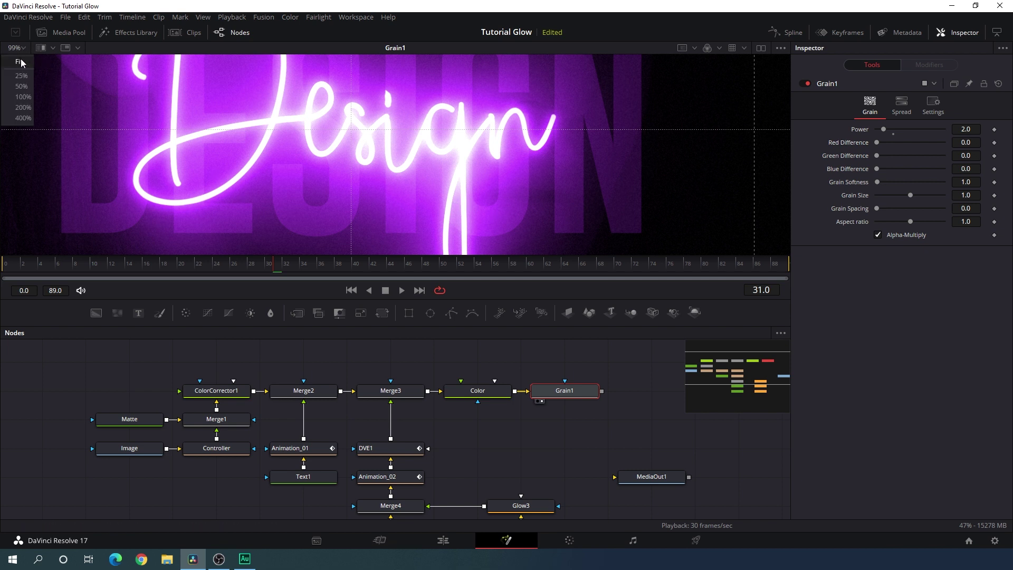
pyautogui.click(16, 62)
pyautogui.moveTo(638, 426); pyautogui.dragTo(519, 419)
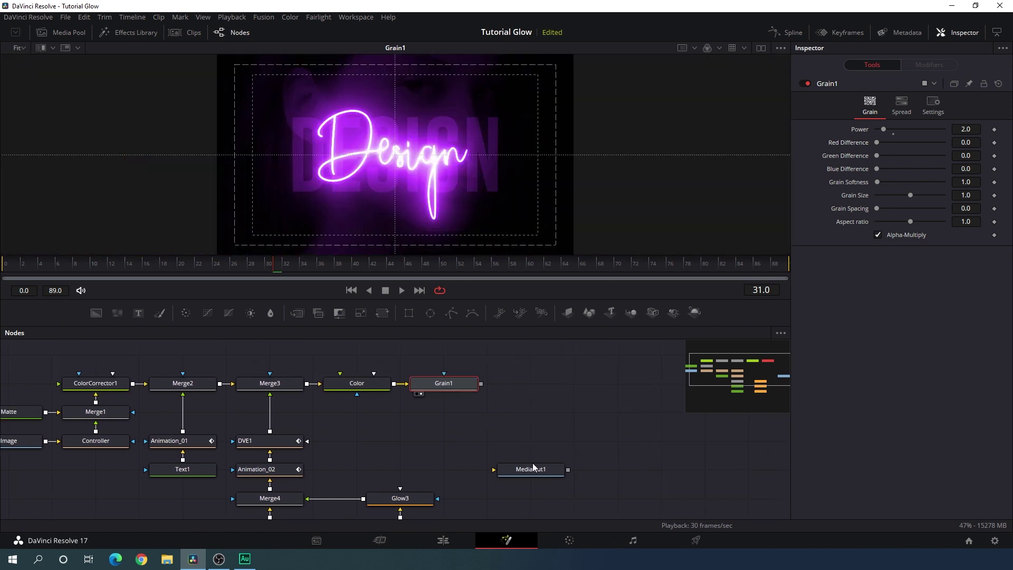
pyautogui.moveTo(533, 464); pyautogui.dragTo(531, 384)
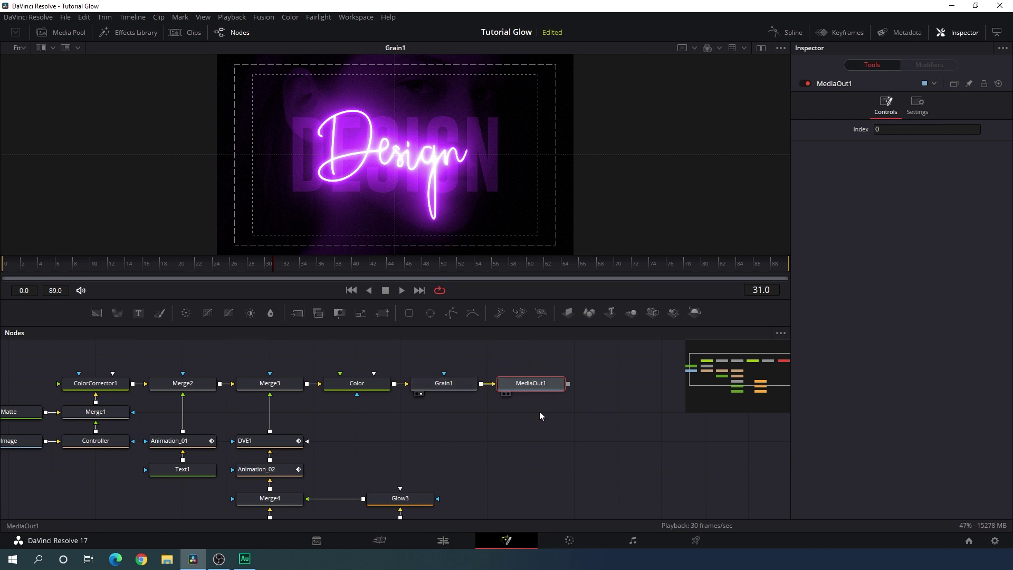
# Step: On the Edit page, paste a copy of the Fusion Composition clip right after the original
pyautogui.click(444, 541)
pyautogui.moveTo(509, 424); pyautogui.dragTo(590, 408)
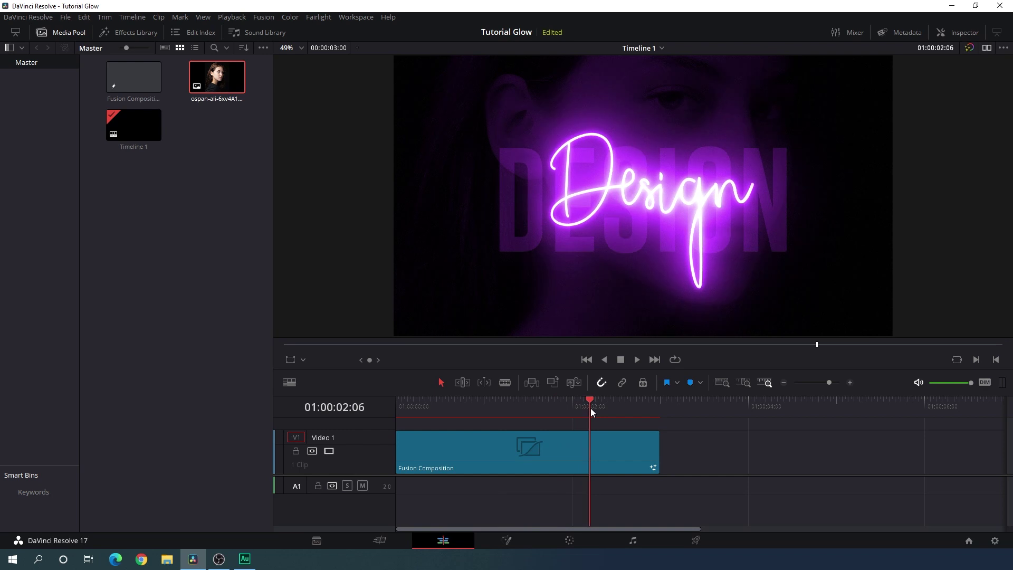
pyautogui.click(510, 457)
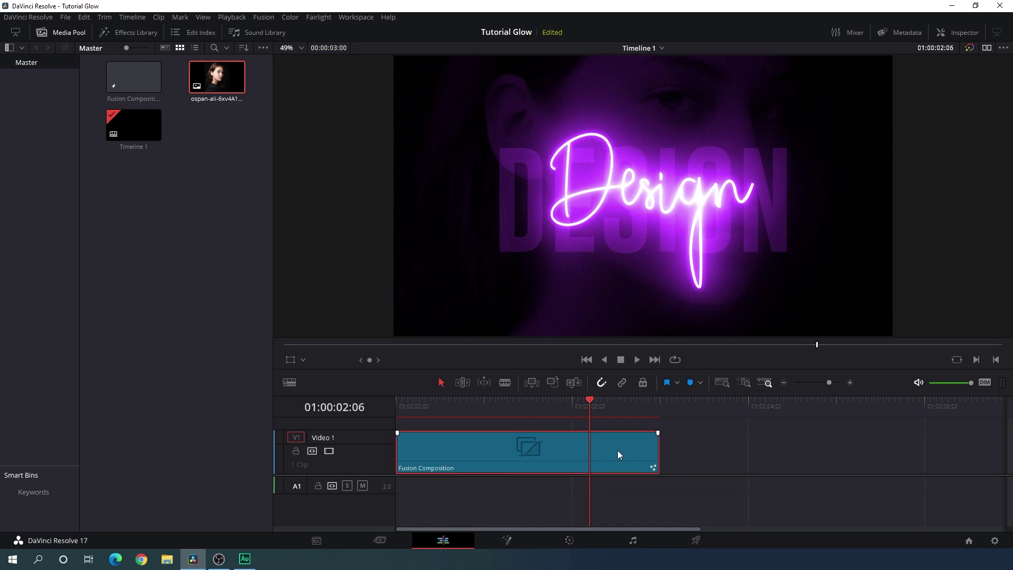
pyautogui.click(660, 407)
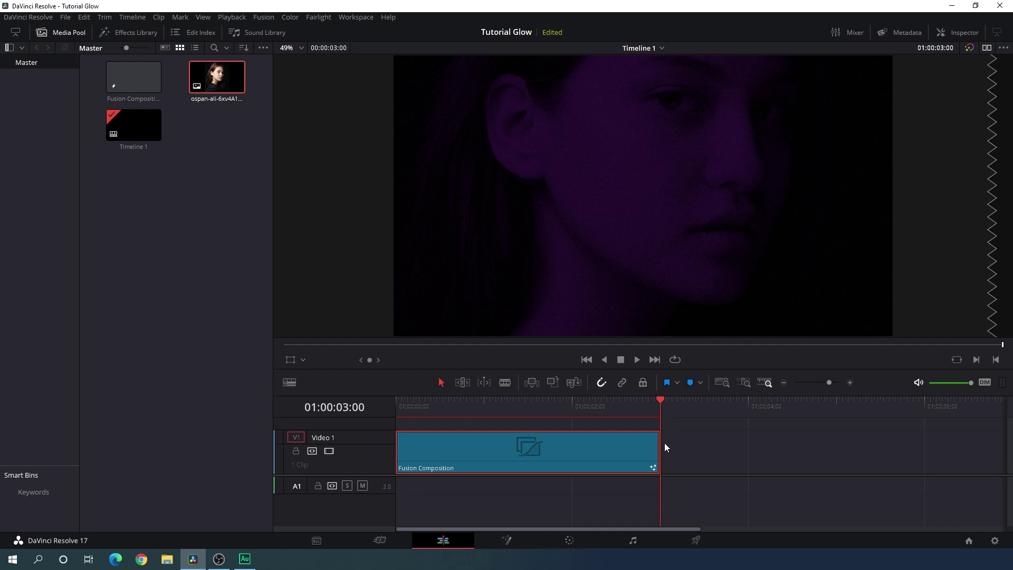
pyautogui.hotkey('ctrl', 'v')
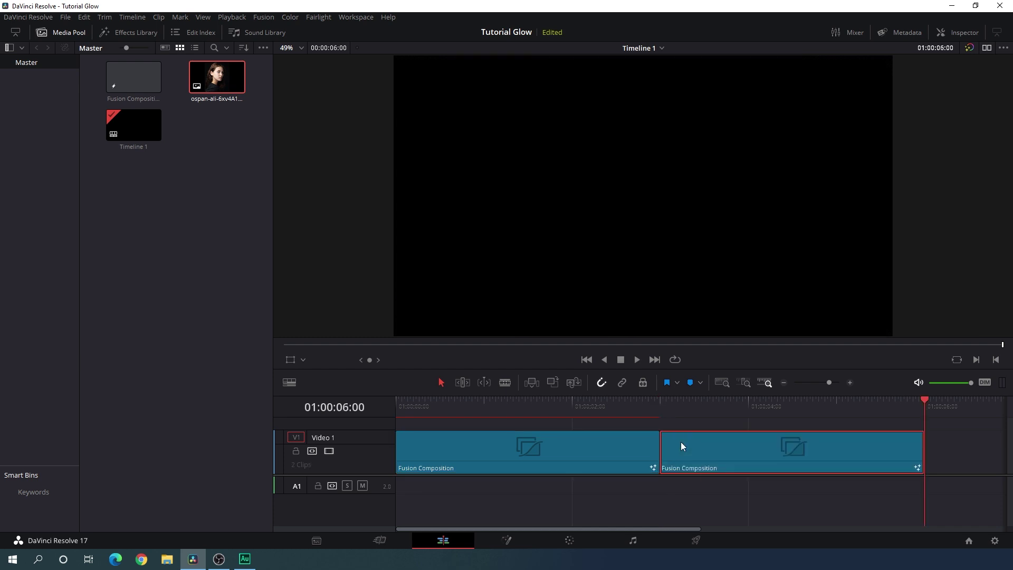
pyautogui.moveTo(745, 407); pyautogui.dragTo(786, 413)
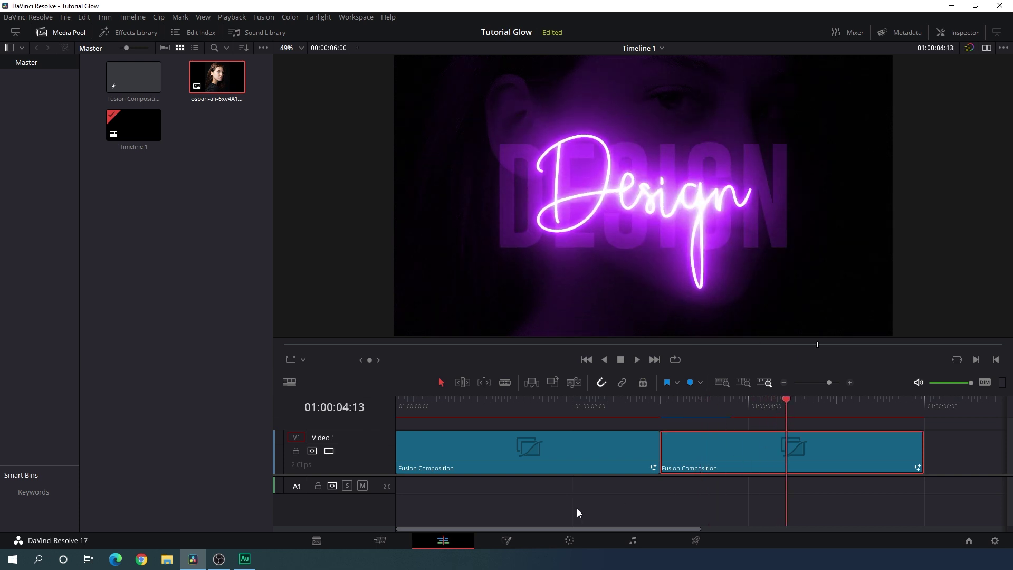
pyautogui.click(512, 542)
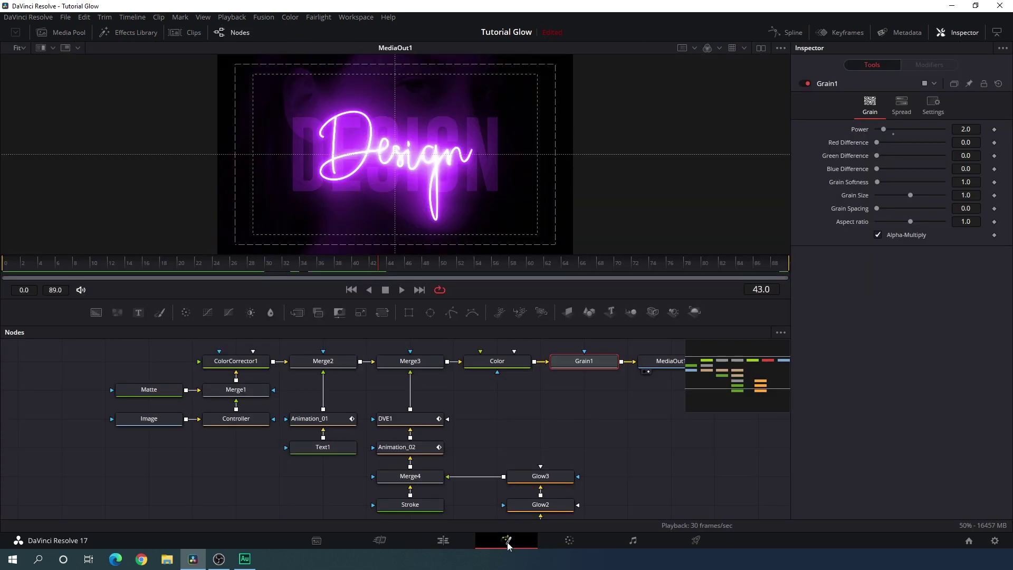
# Step: Change the bold Text1 title from DESIGN to SKYLINE
pyautogui.scroll(-2, 501, 428)
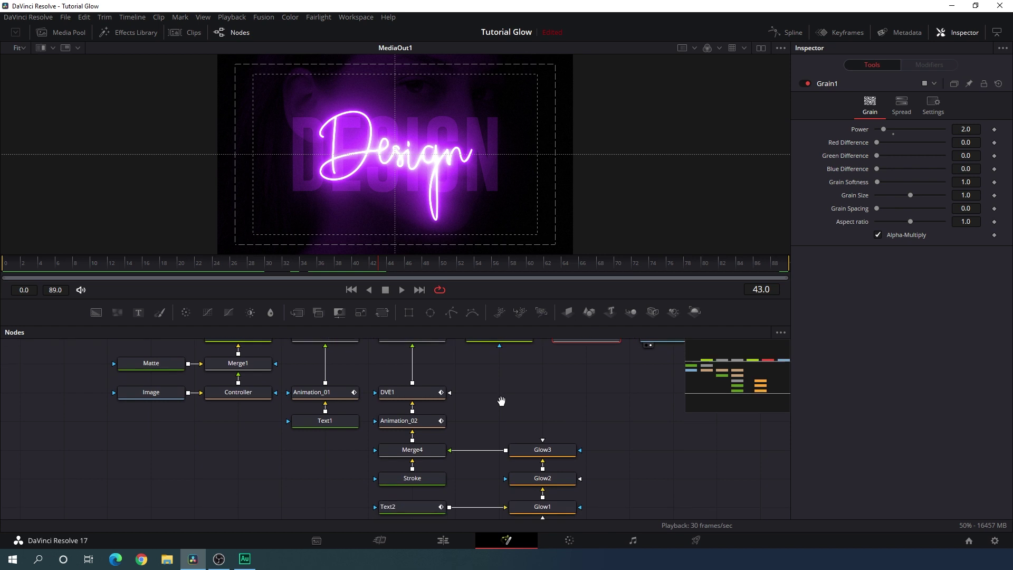
pyautogui.click(337, 422)
pyautogui.scroll(-1, 338, 422)
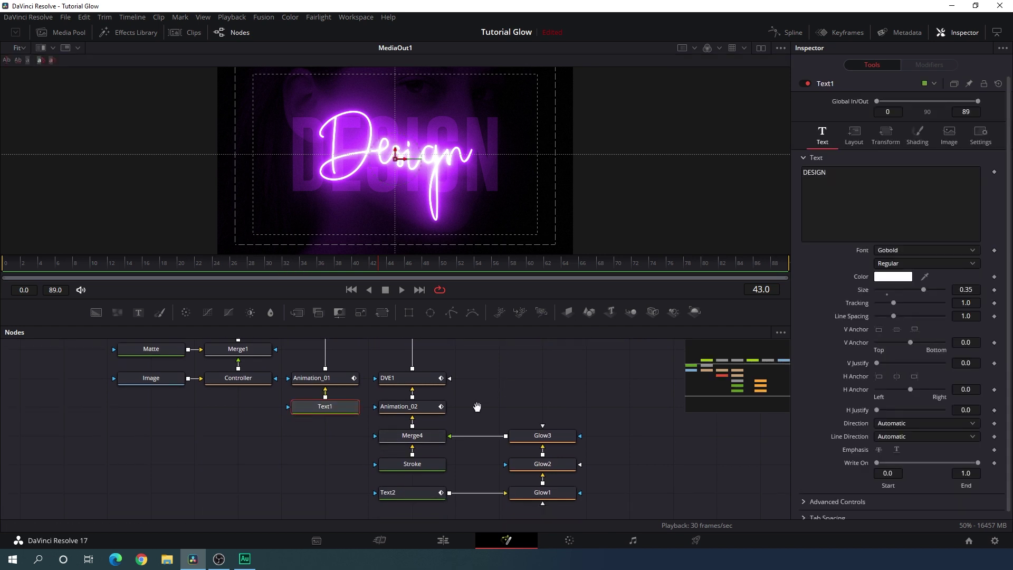
pyautogui.click(416, 489)
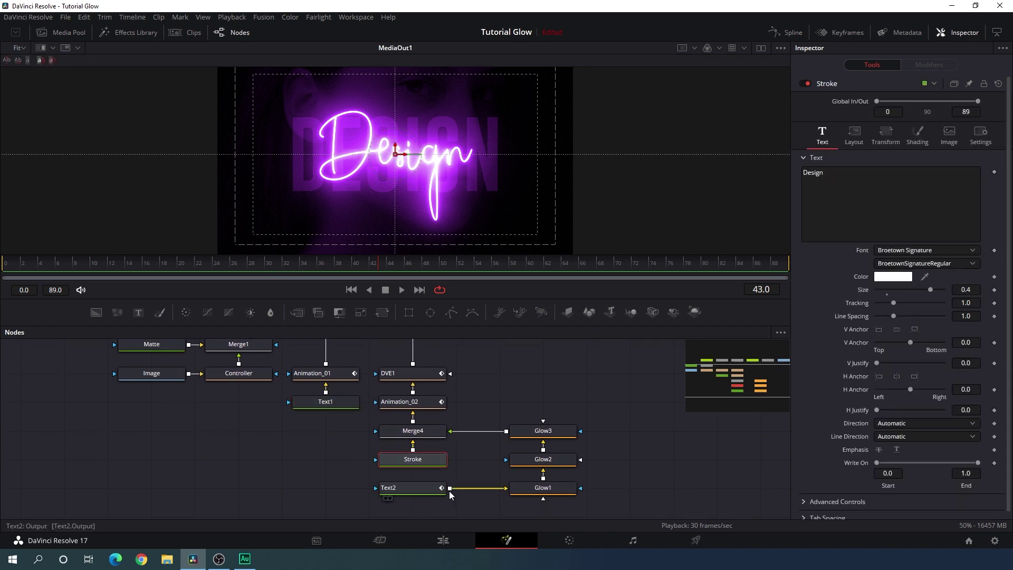
pyautogui.click(340, 404)
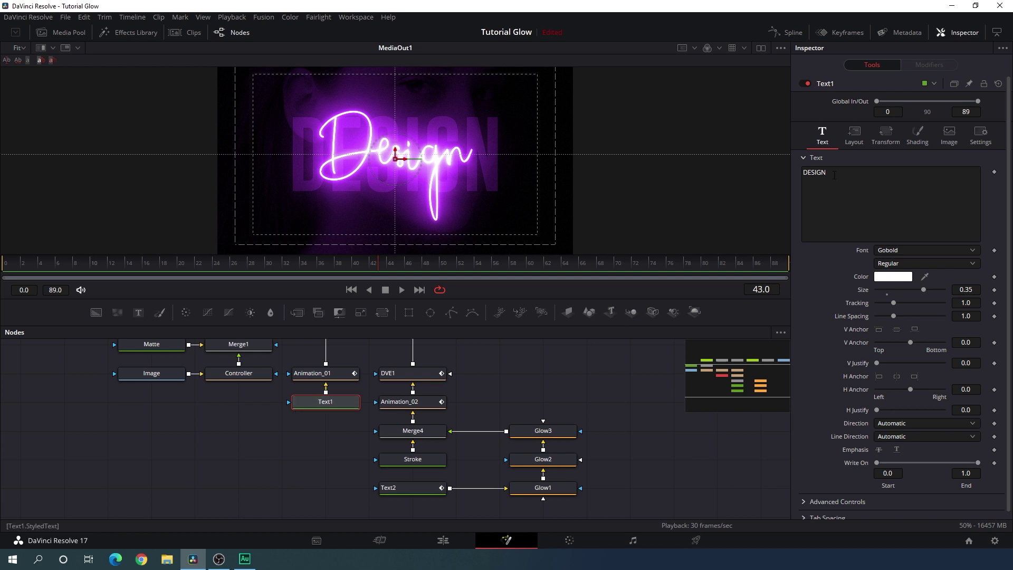
pyautogui.moveTo(828, 173); pyautogui.dragTo(795, 171)
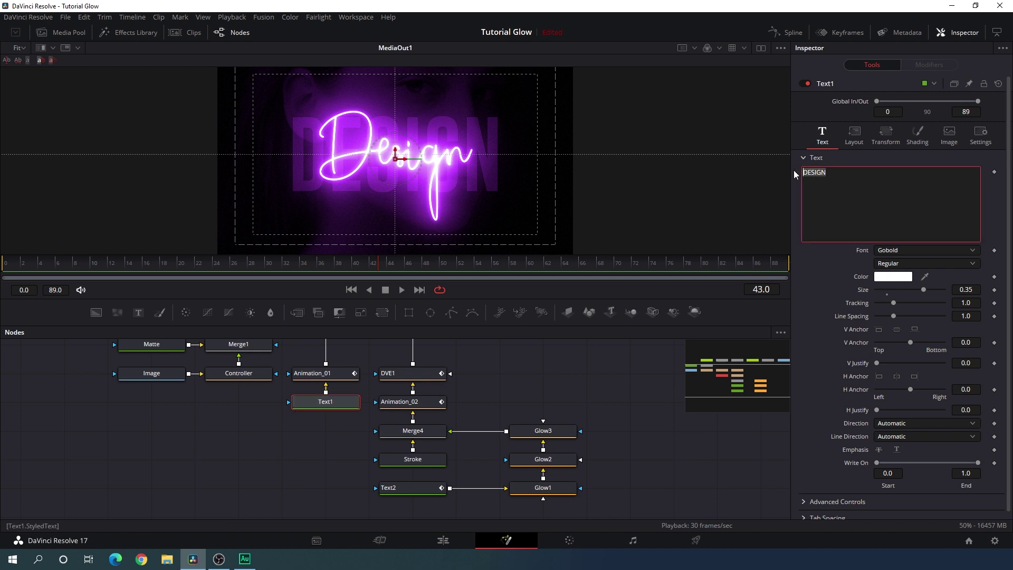
pyautogui.write('SKYLINE')
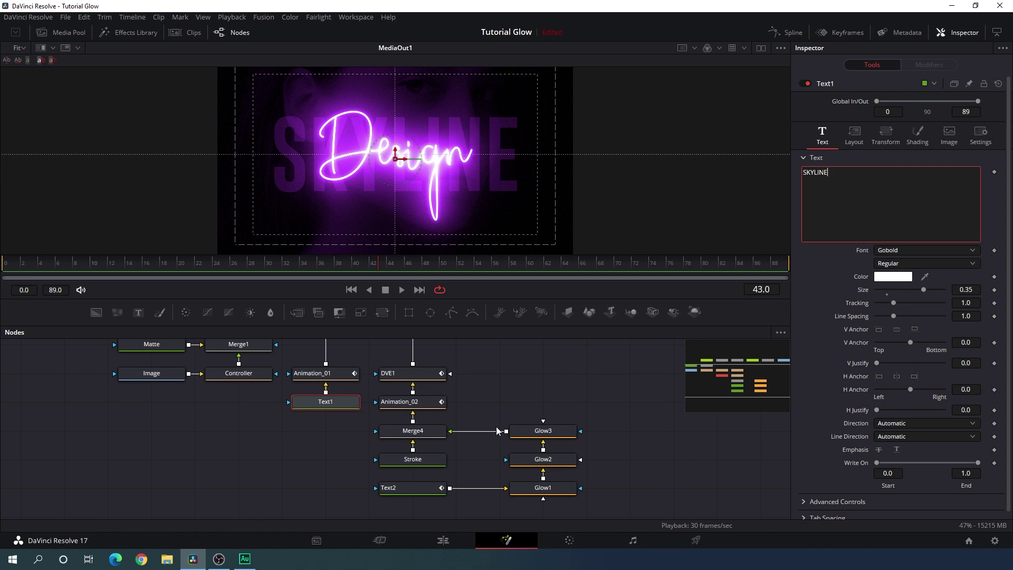
# Step: Replace the Text2 script title Design with Skyline and check it at frame 65
pyautogui.click(419, 490)
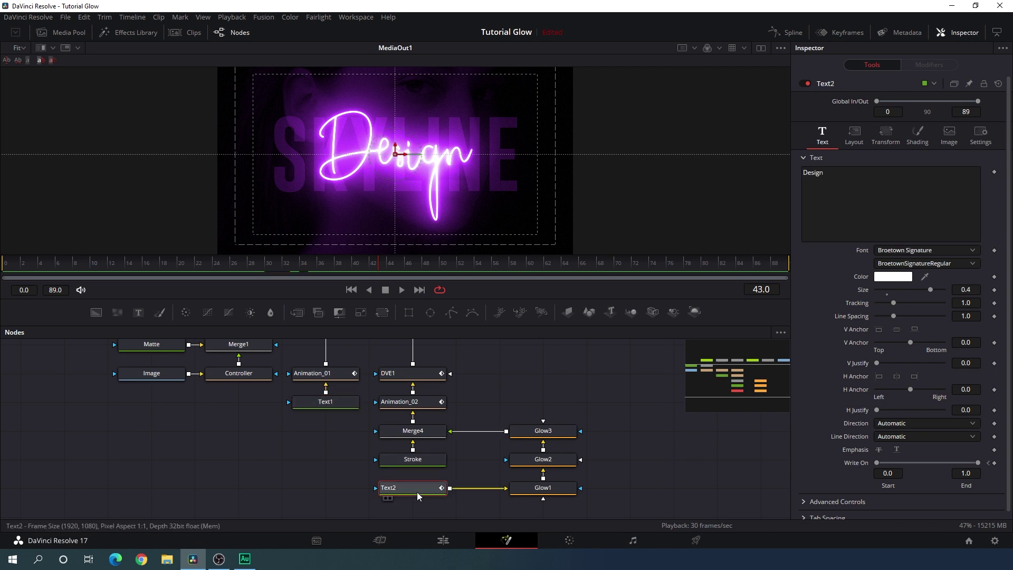
pyautogui.click(804, 174)
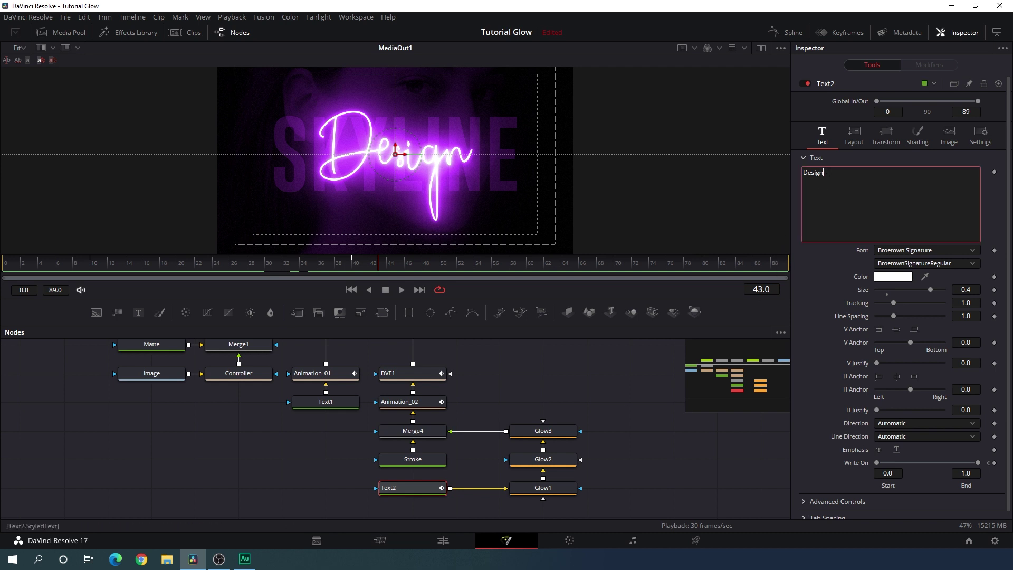
pyautogui.hotkey('ctrl', 'a')
pyautogui.press('BackSpace')
pyautogui.write('Skyline')
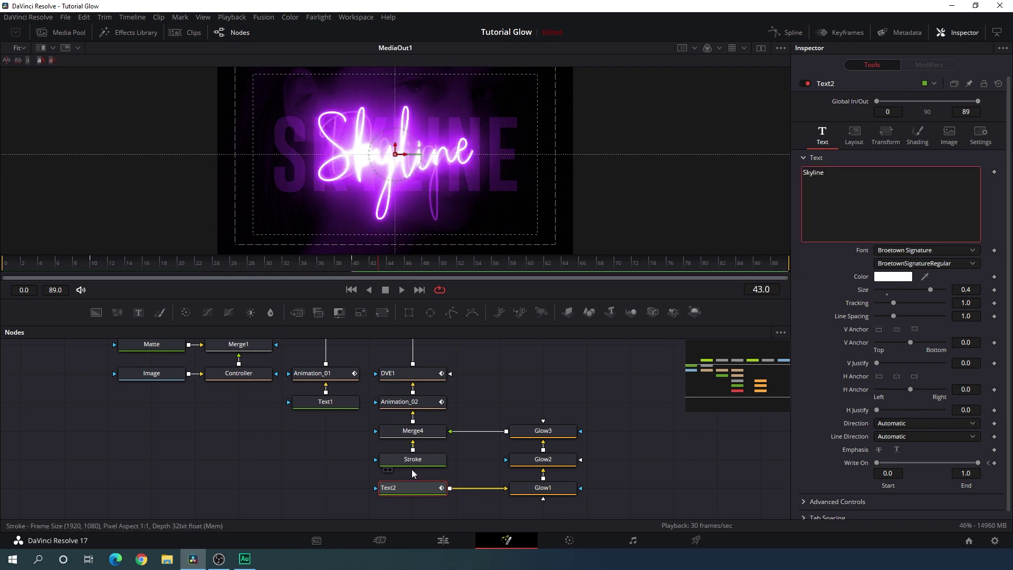
pyautogui.click(412, 460)
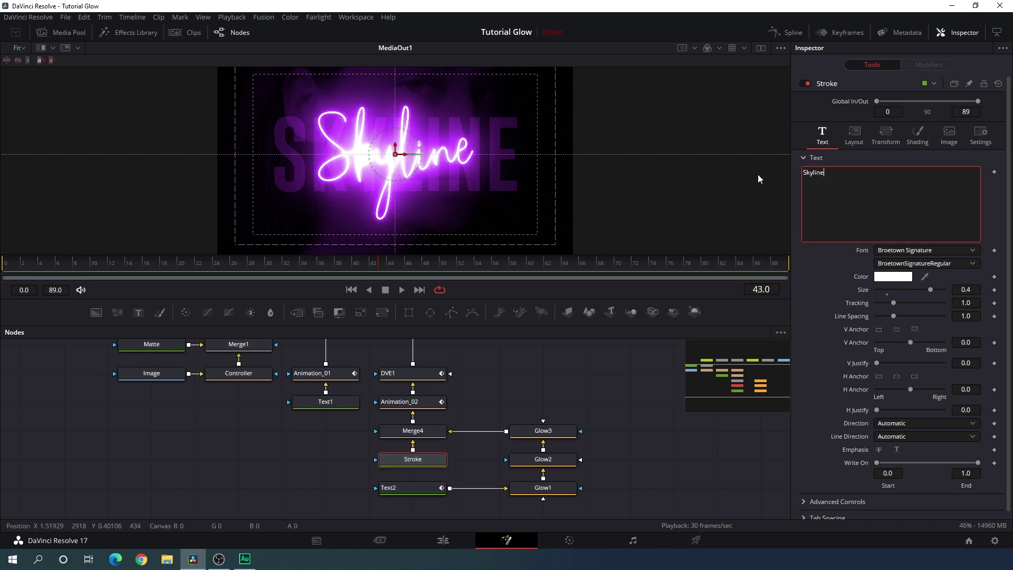
pyautogui.click(570, 262)
pyautogui.scroll(3, 502, 406)
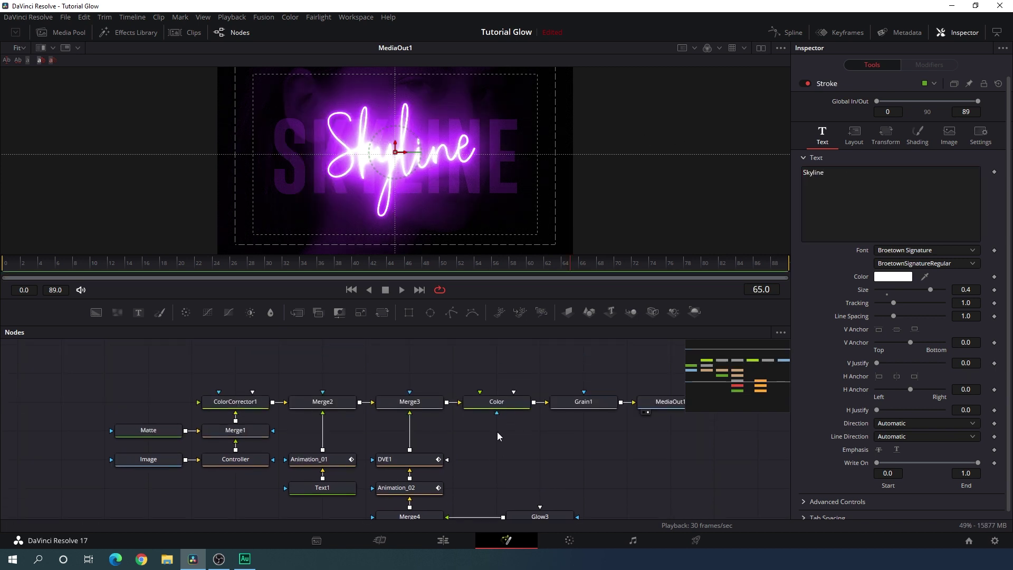
# Step: Shift the Color node tint to yellow-green and preview both clips on the timeline
pyautogui.click(512, 403)
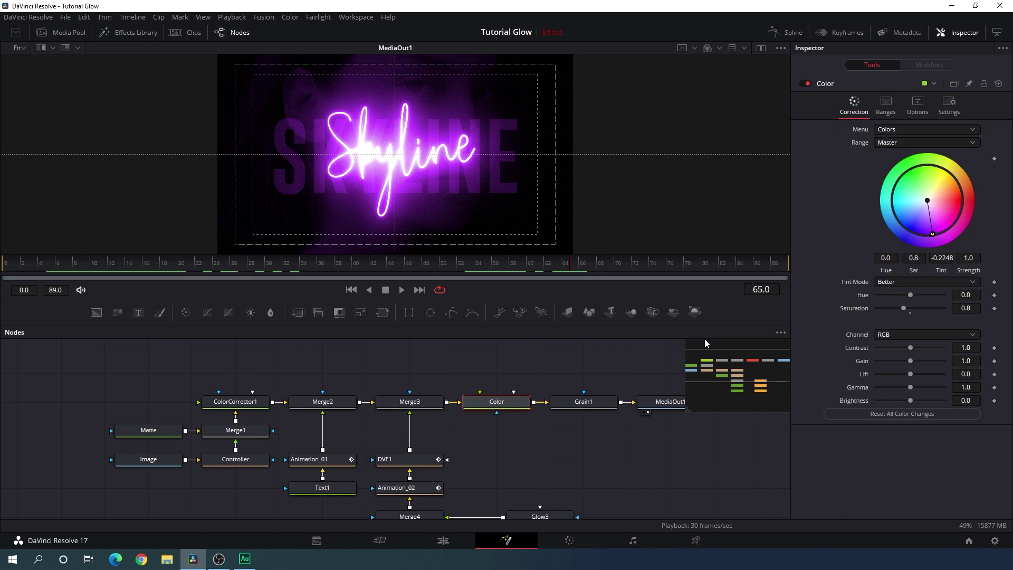
pyautogui.moveTo(925, 237); pyautogui.dragTo(955, 116)
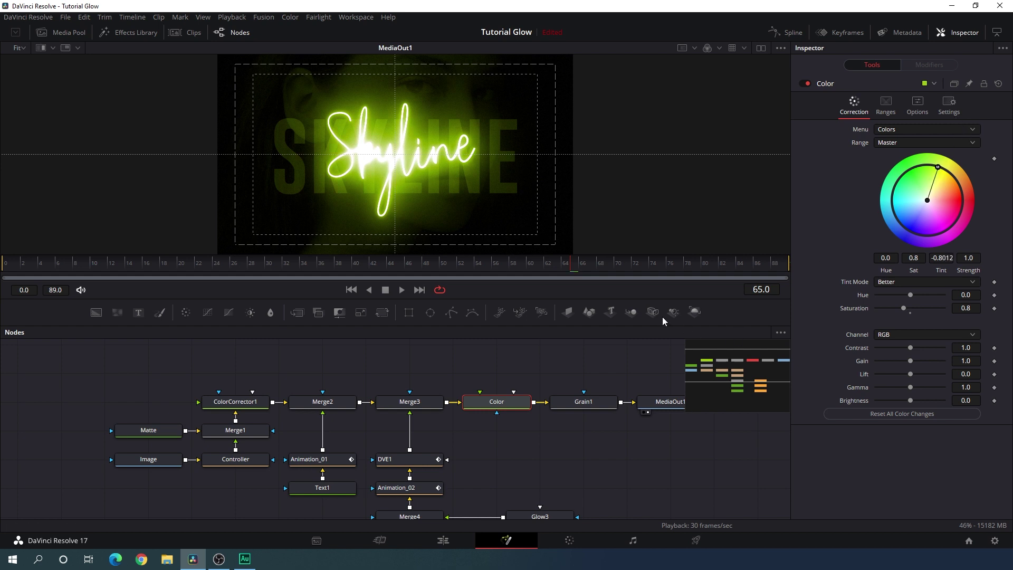
pyautogui.click(443, 541)
pyautogui.moveTo(740, 416); pyautogui.dragTo(694, 420)
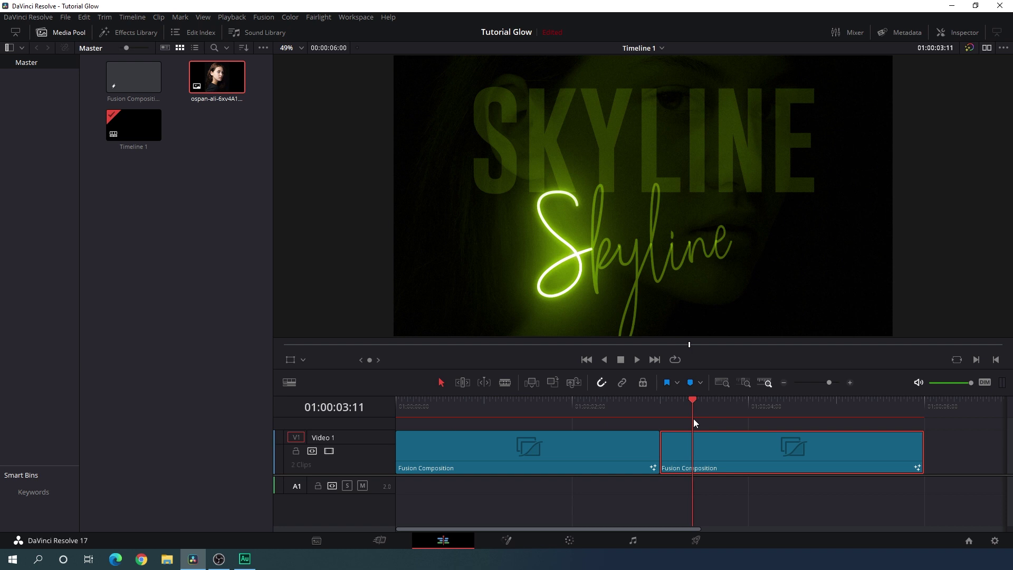
# Step: Enable looped playback and return the playhead to the timeline's first frame
pyautogui.click(676, 360)
pyautogui.click(587, 361)
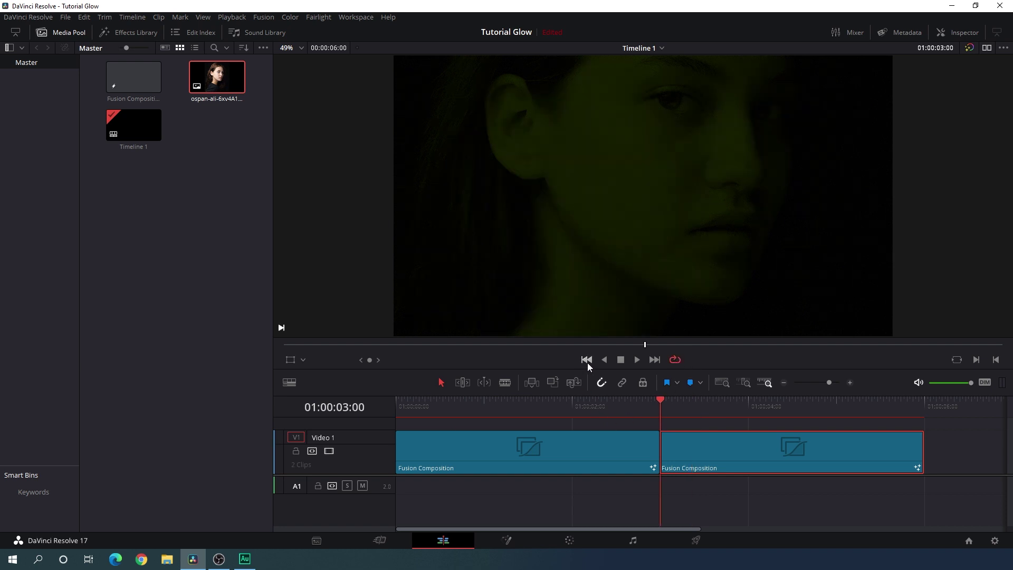
pyautogui.click(587, 361)
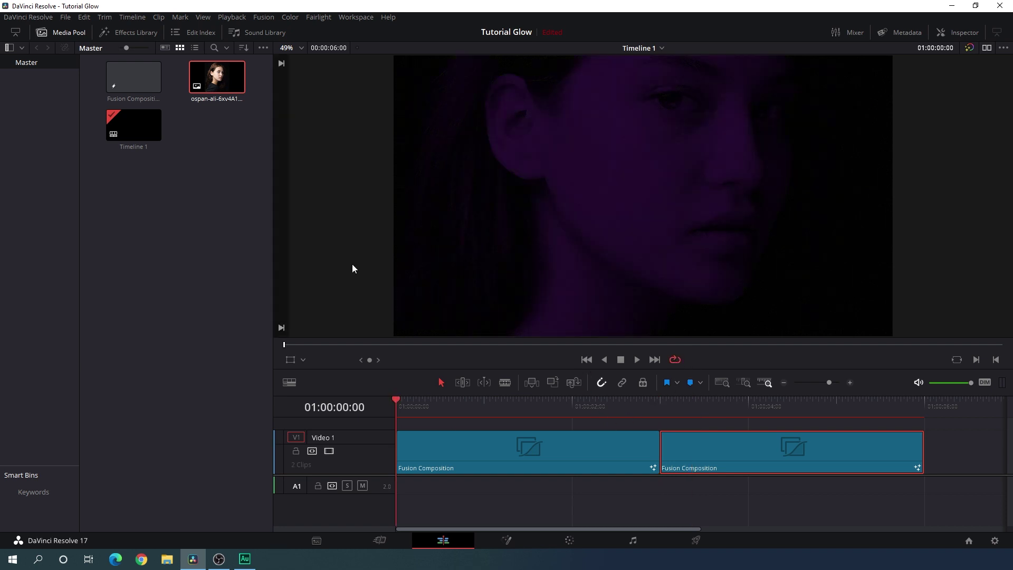